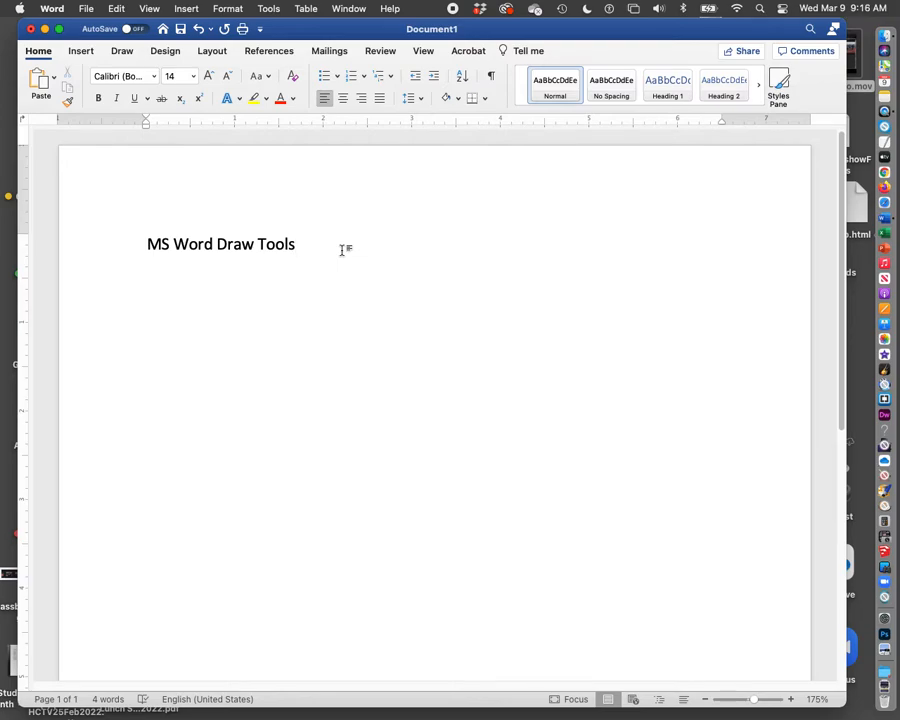
# - Start a numbered list at 1 on a new line below the title "MS Word Draw Tools"
pyautogui.press('Return')
pyautogui.write('1')
pyautogui.click(186, 8)
pyautogui.click(88, 56)
pyautogui.click(83, 55)
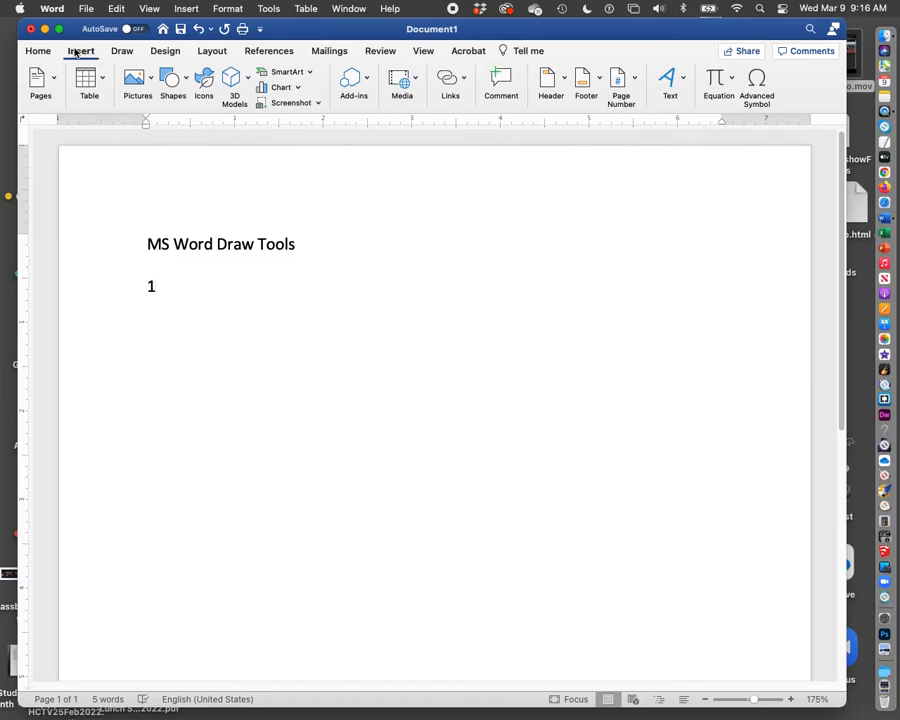
pyautogui.write('.')
pyautogui.click(80, 52)
pyautogui.click(78, 53)
pyautogui.click(193, 8)
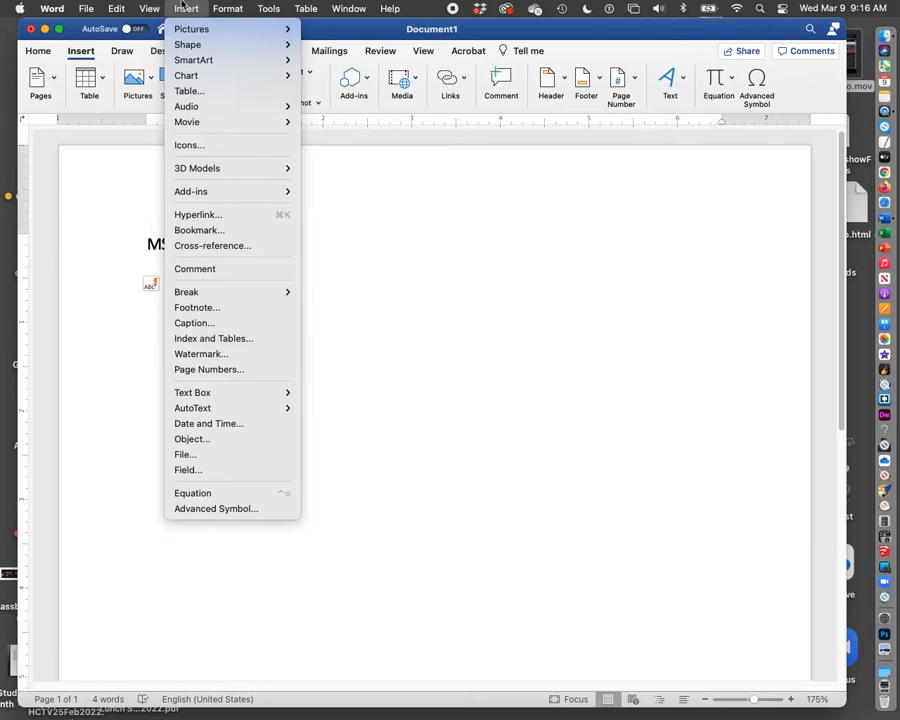
pyautogui.click(186, 8)
pyautogui.click(80, 53)
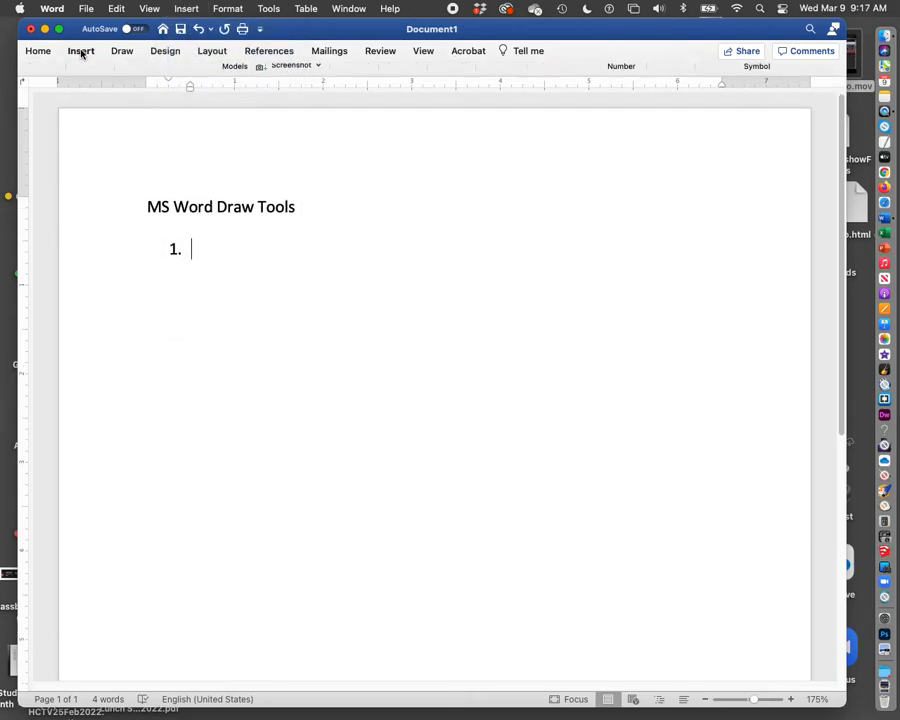
pyautogui.click(80, 52)
pyautogui.click(39, 52)
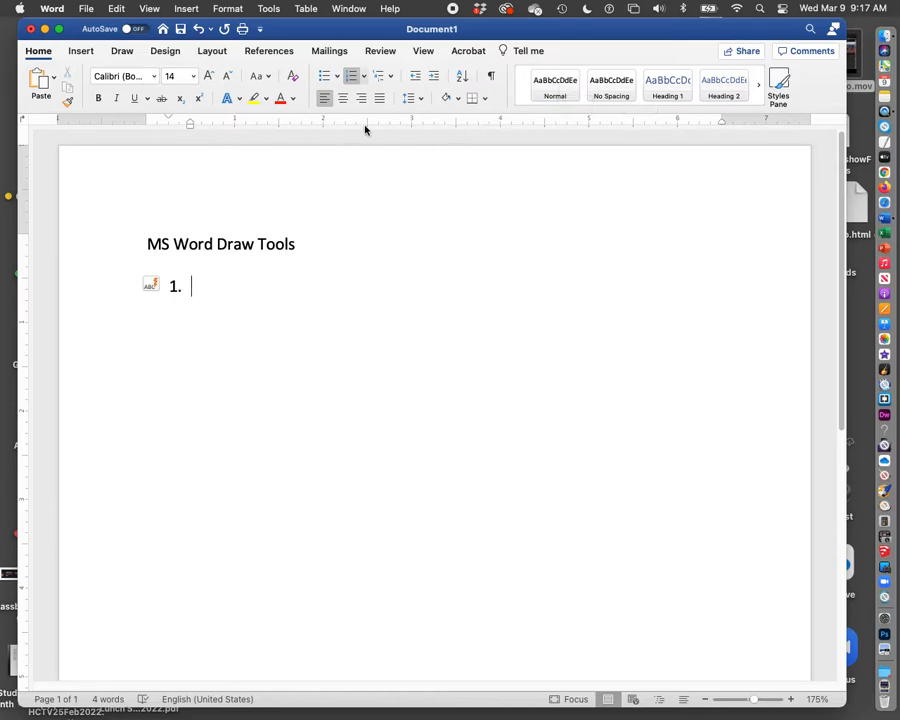
pyautogui.click(82, 52)
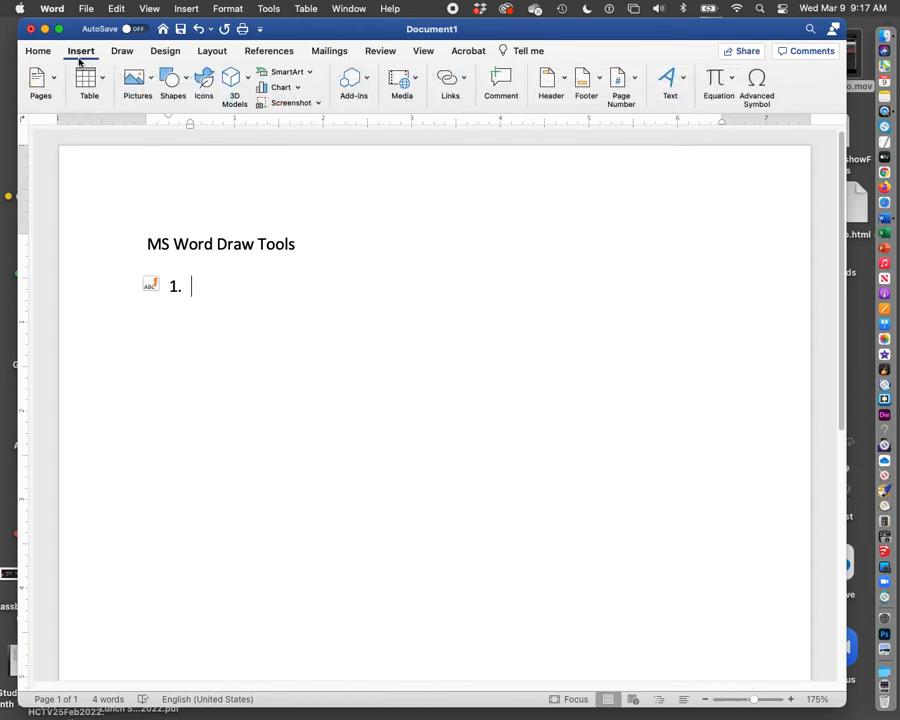
pyautogui.click(53, 80)
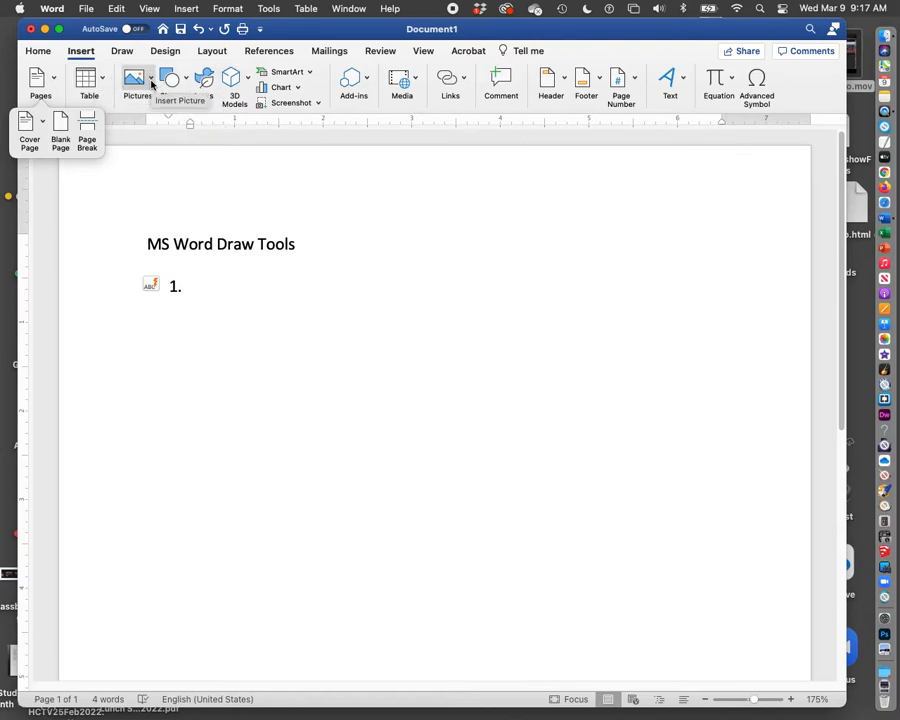
pyautogui.click(319, 34)
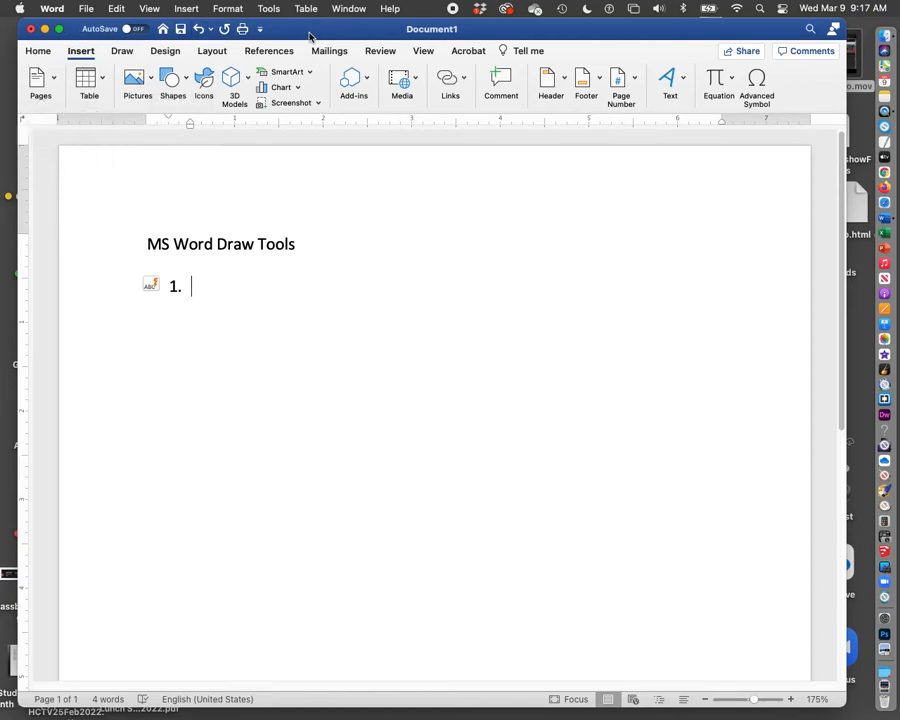
pyautogui.click(182, 80)
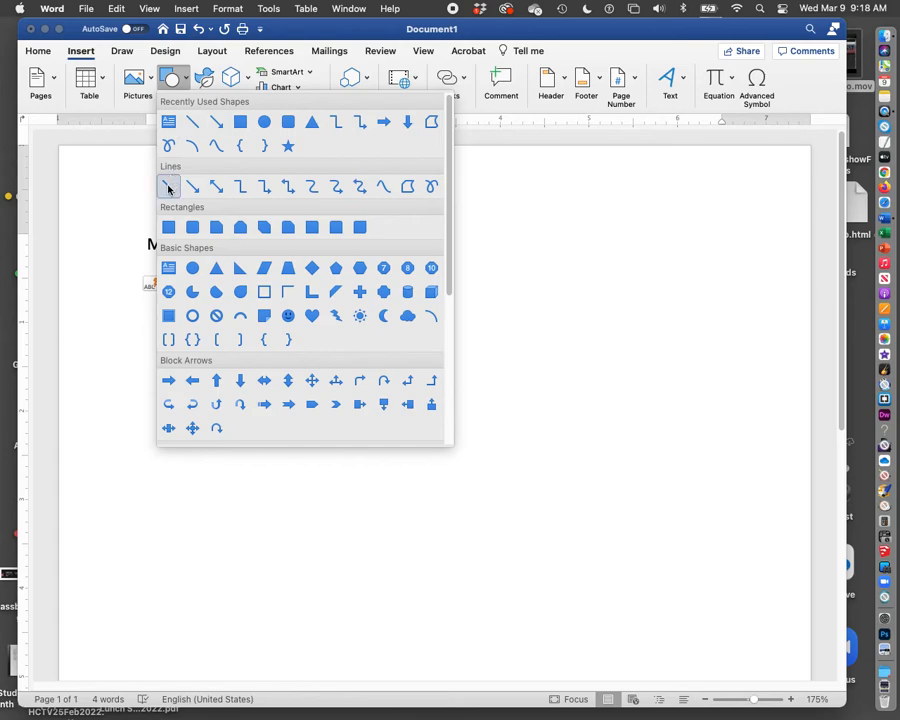
pyautogui.click(116, 201)
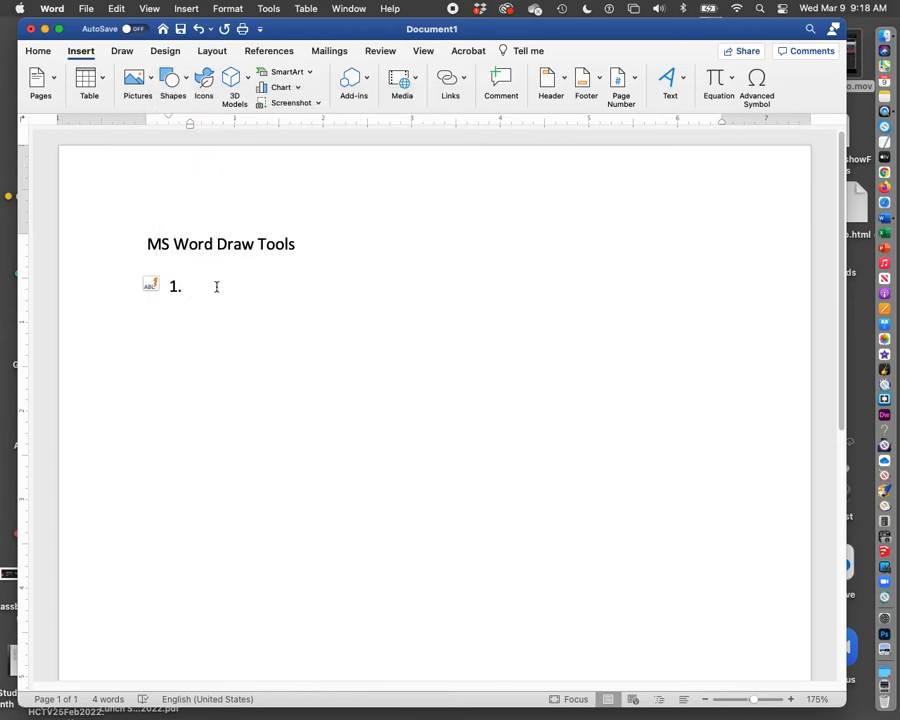
# - Enter "Lines" as the first list item, end the list, and leave blank space below it
pyautogui.write('Lines')
pyautogui.press('Return')
pyautogui.press('Return')
pyautogui.press('Return')
pyautogui.press('Return')
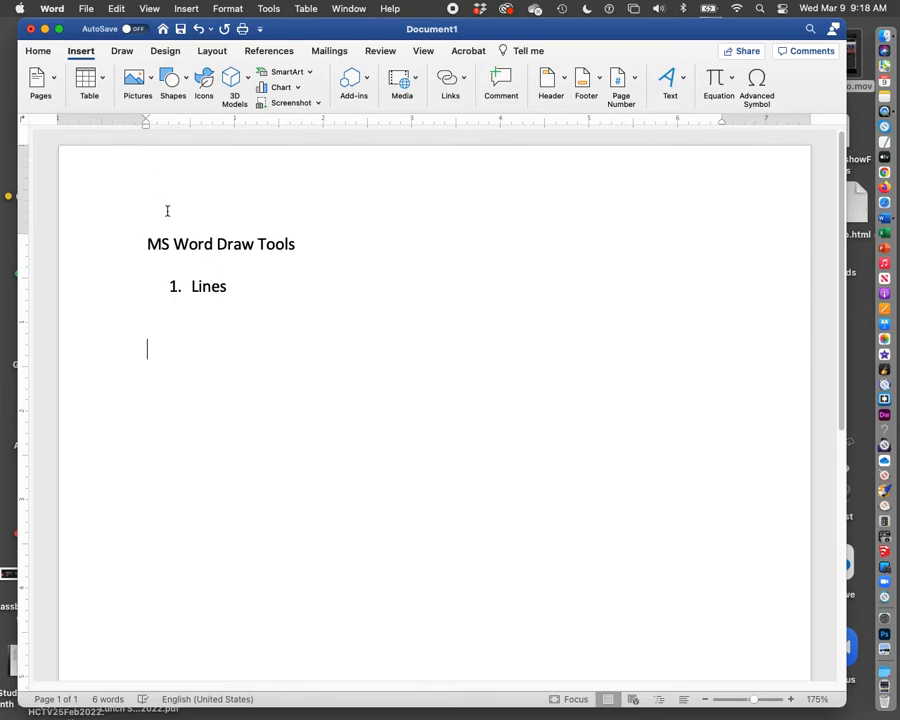
# - Draw a straight horizontal line about 1.52" long below the "Lines" item
pyautogui.click(184, 82)
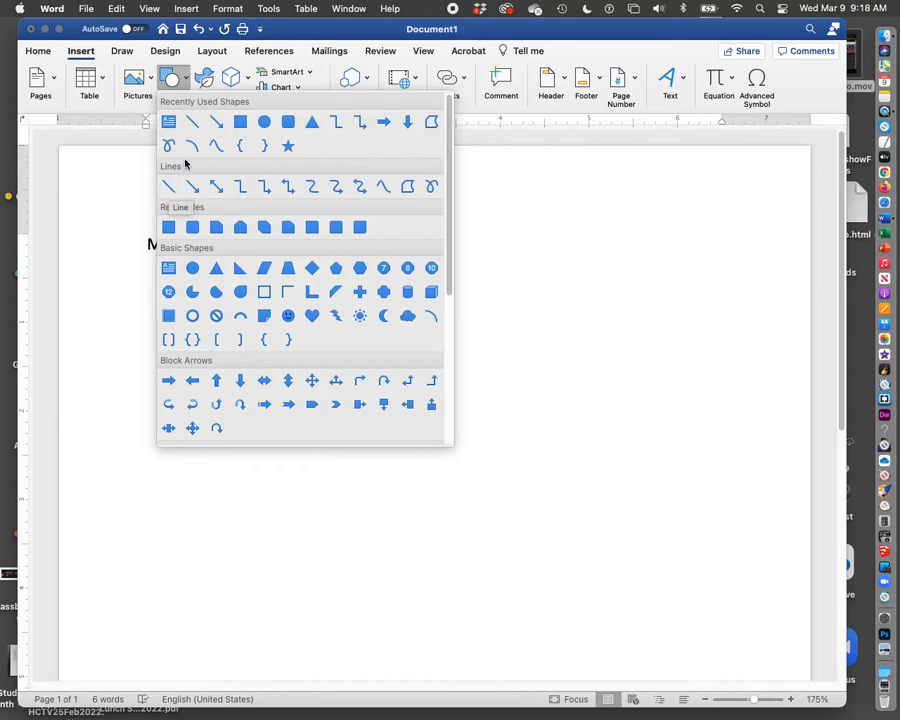
pyautogui.click(169, 189)
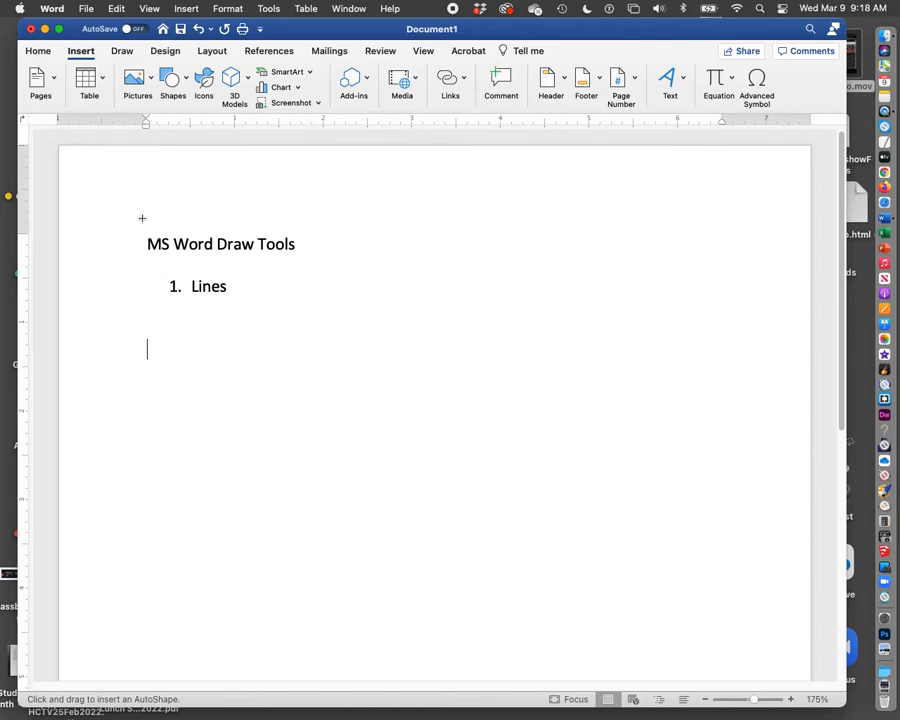
pyautogui.moveTo(154, 348); pyautogui.dragTo(289, 349)
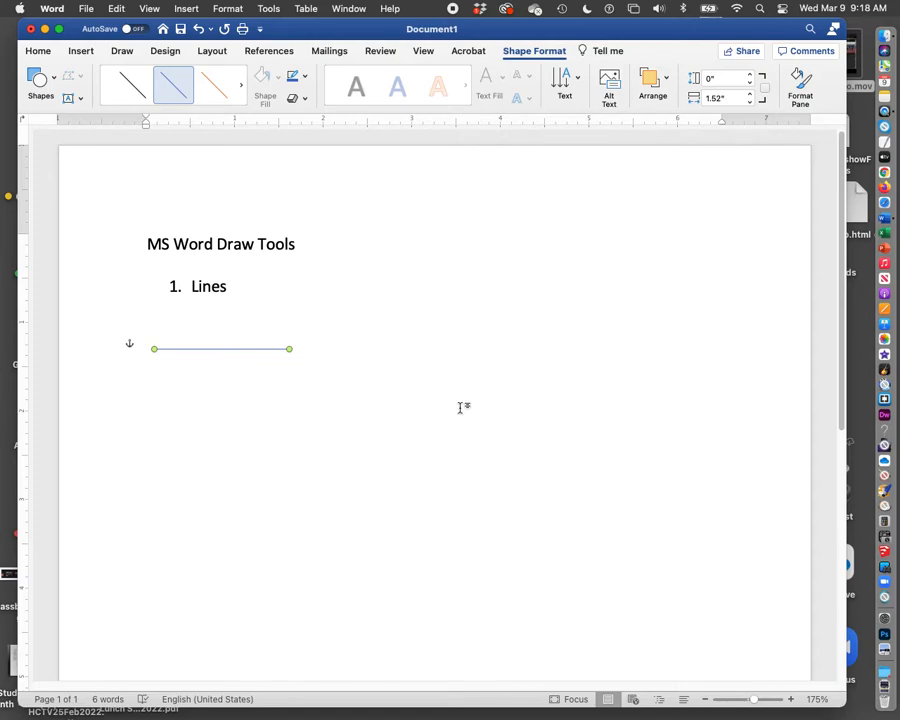
# - Reposition both endpoints of the line so it slopes slightly downward, about 1.56" wide and 0.14" high
pyautogui.moveTo(289, 349)
pyautogui.mouseDown()
pyautogui.moveTo(219, 349)
pyautogui.moveTo(299, 350)
pyautogui.moveTo(285, 348)
pyautogui.moveTo(275, 434)
pyautogui.moveTo(287, 314)
pyautogui.moveTo(299, 370)
pyautogui.moveTo(300, 340)
pyautogui.moveTo(299, 352)
pyautogui.mouseUp()
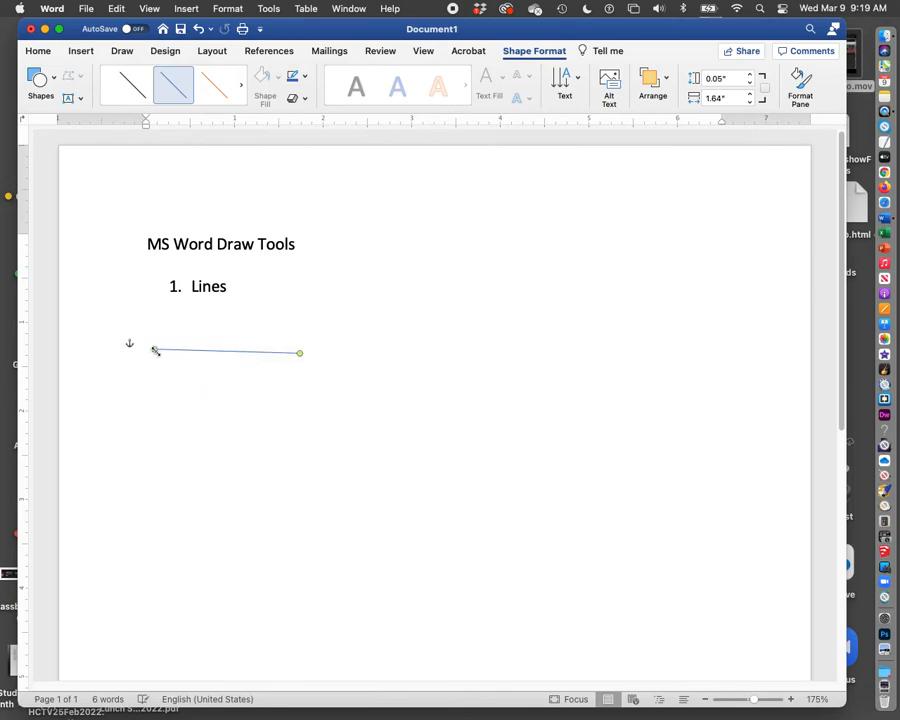
pyautogui.moveTo(155, 351)
pyautogui.mouseDown()
pyautogui.moveTo(161, 378)
pyautogui.moveTo(167, 330)
pyautogui.moveTo(164, 366)
pyautogui.moveTo(169, 336)
pyautogui.moveTo(169, 349)
pyautogui.mouseUp()
pyautogui.moveTo(304, 370); pyautogui.dragTo(307, 358)
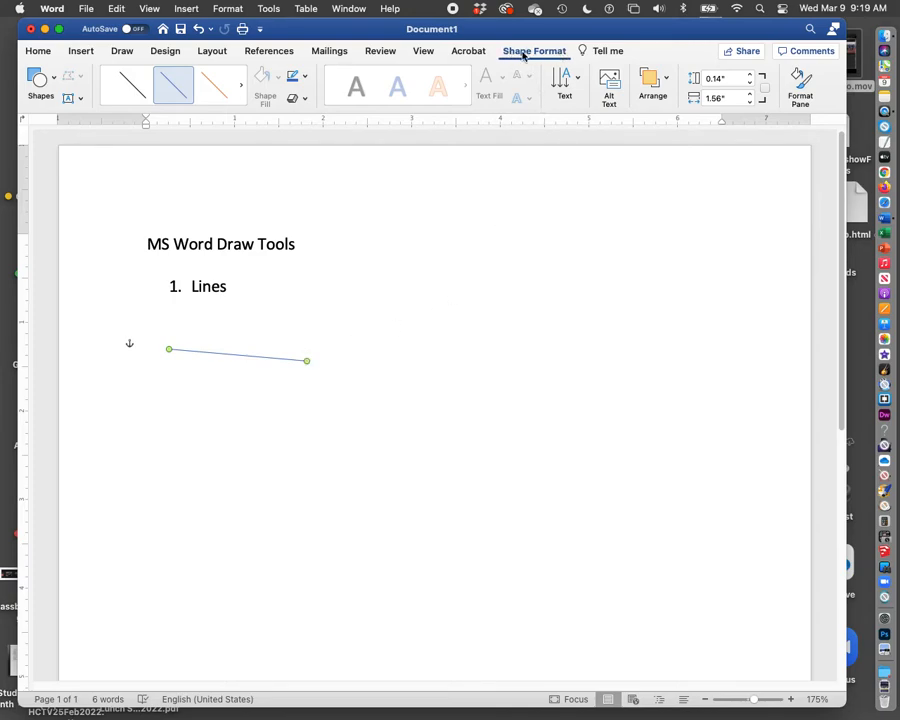
# - Try several preset shape styles on the line, finish with the thicker black style, and deselect the line
pyautogui.click(137, 89)
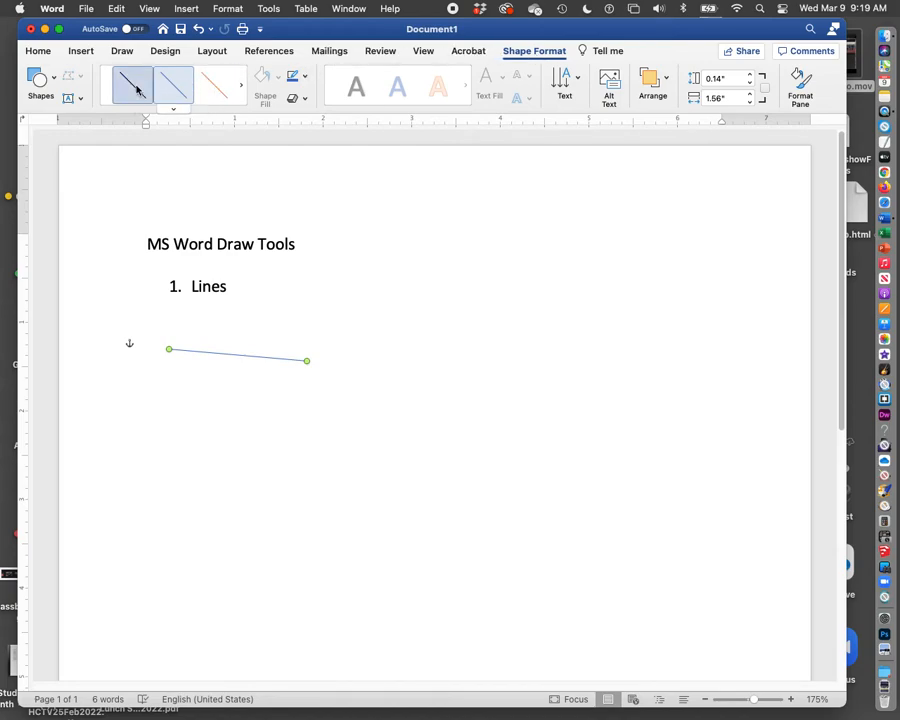
pyautogui.click(215, 84)
pyautogui.click(241, 82)
pyautogui.click(215, 86)
pyautogui.click(172, 86)
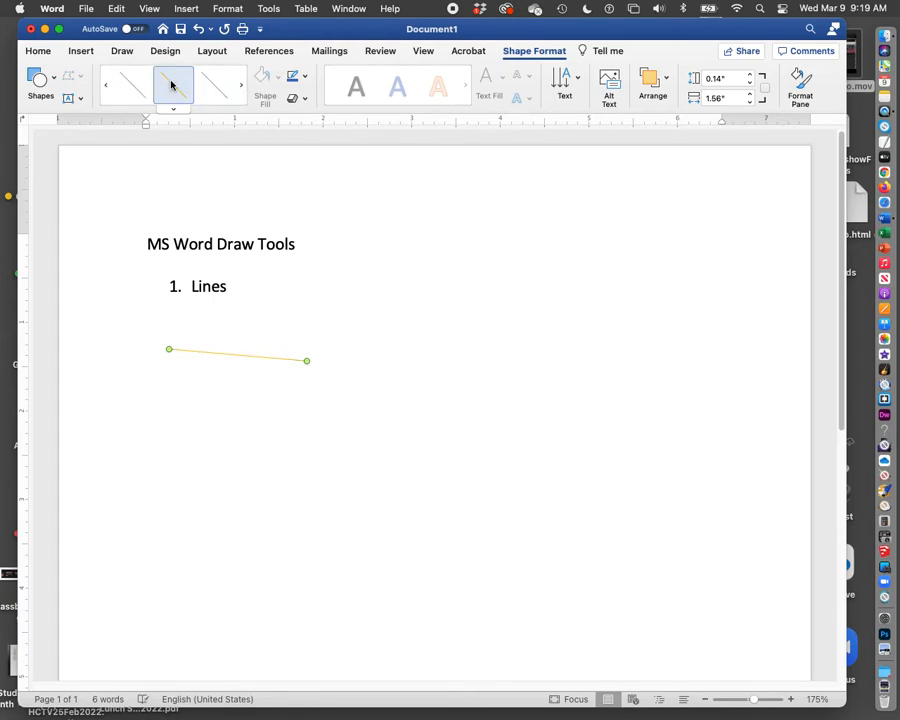
pyautogui.click(125, 85)
pyautogui.click(208, 82)
pyautogui.click(240, 84)
pyautogui.click(212, 87)
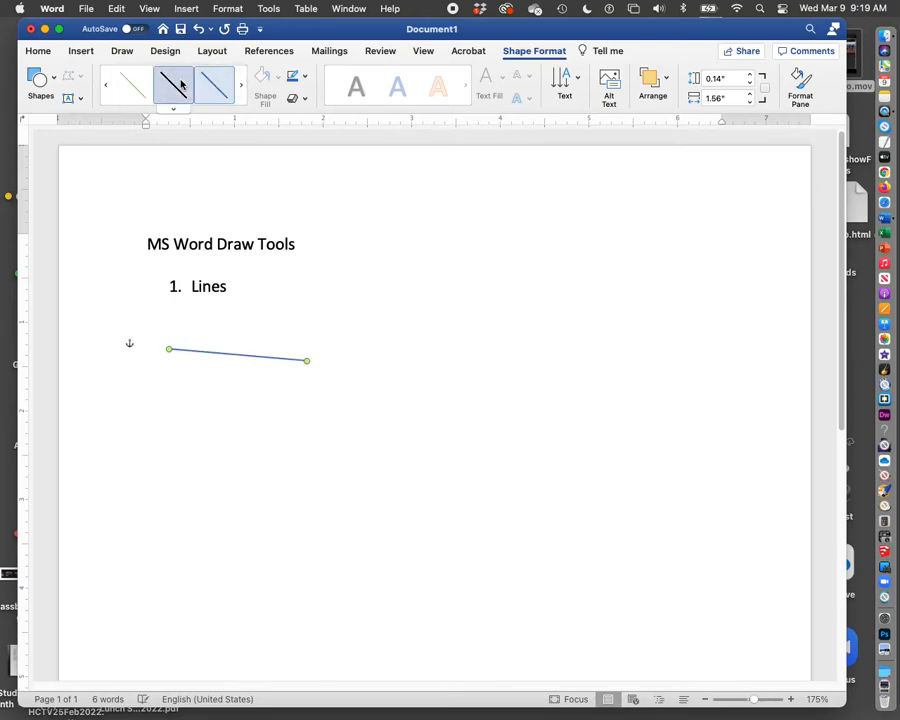
pyautogui.click(180, 85)
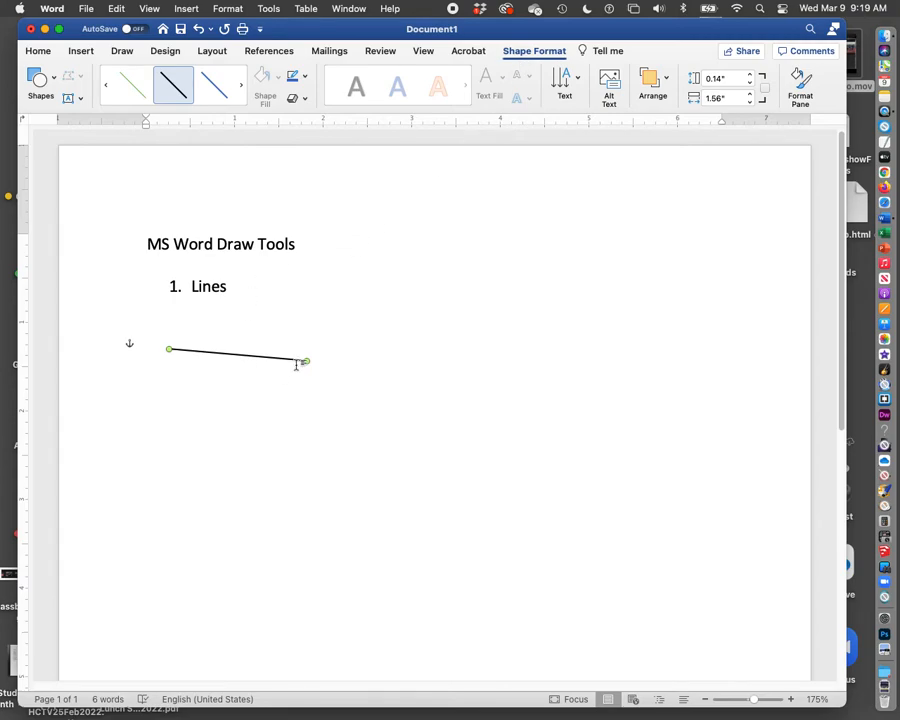
pyautogui.click(356, 339)
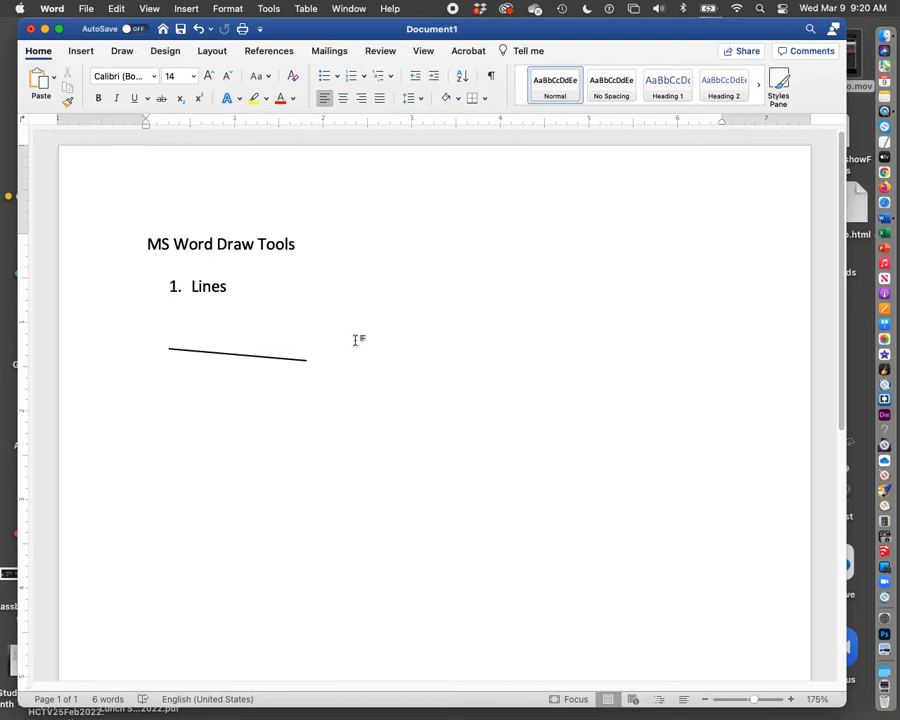
# - Change the outline colour of the line below "Lines" to the standard dark red
pyautogui.click(290, 360)
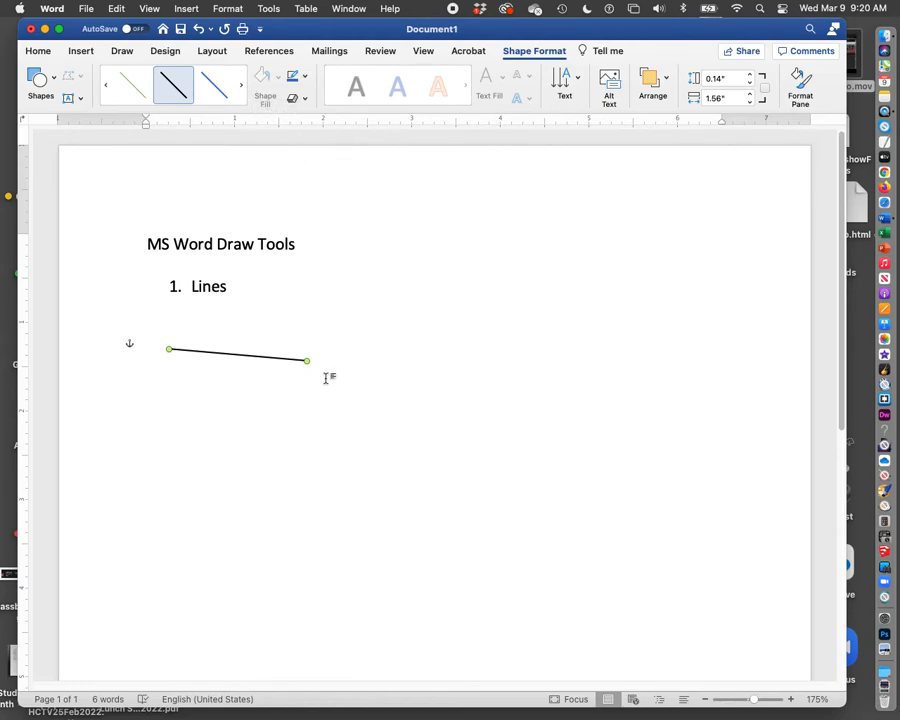
pyautogui.click(305, 78)
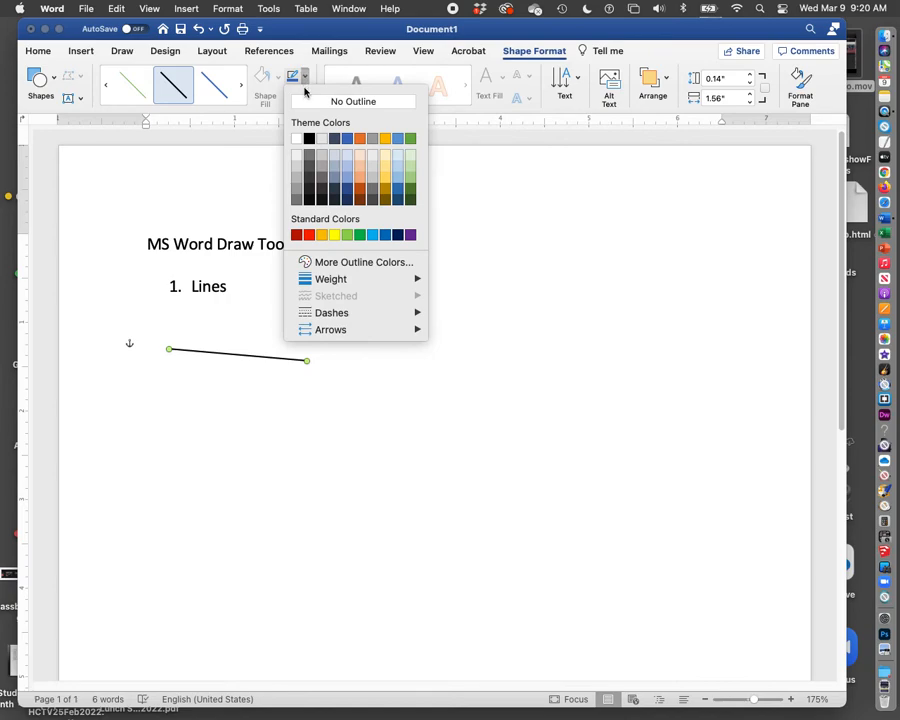
pyautogui.click(297, 235)
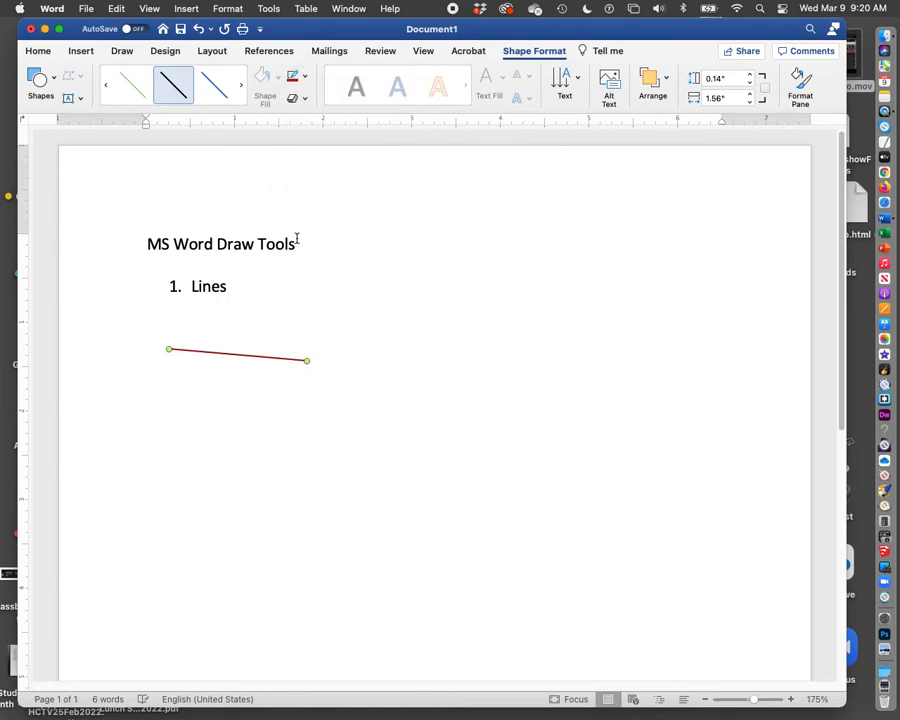
# - Try a 1½ pt outline weight on the red line, set it to 4½ pt, and deselect the line
pyautogui.click(306, 78)
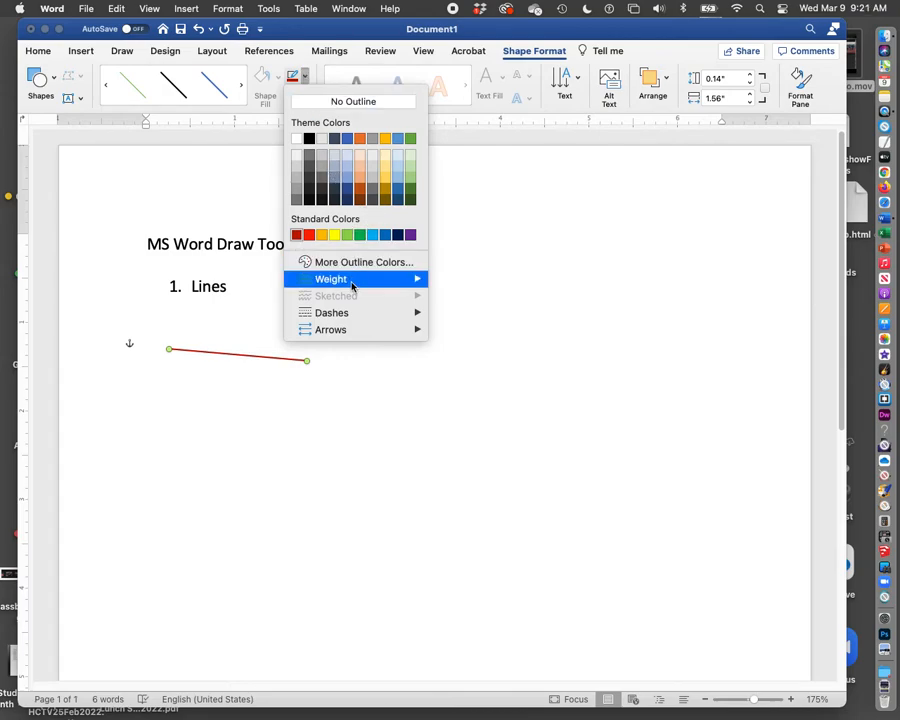
pyautogui.moveTo(345, 286)
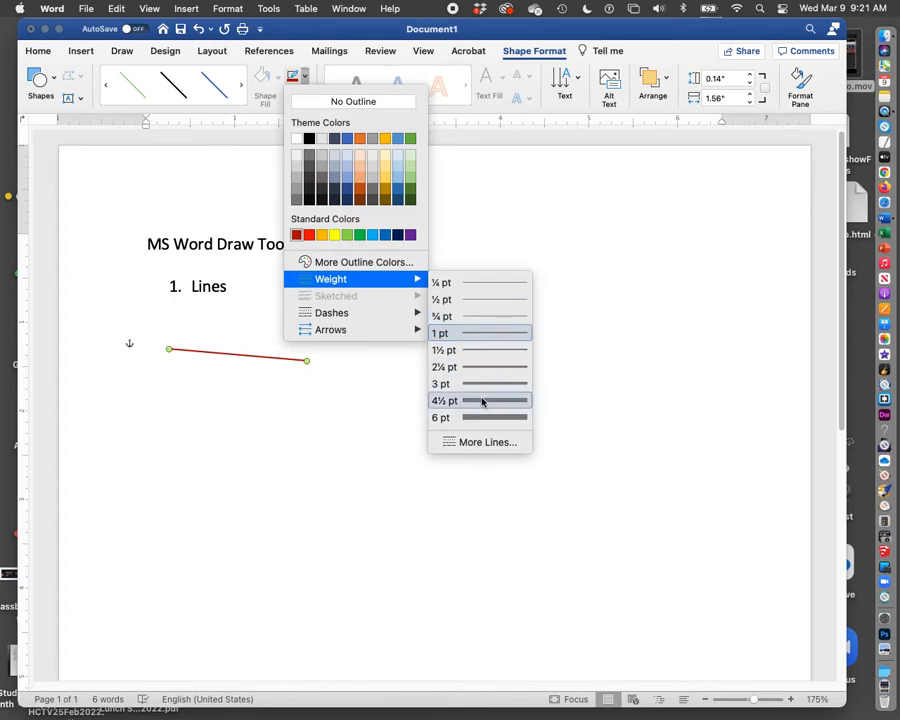
pyautogui.click(481, 350)
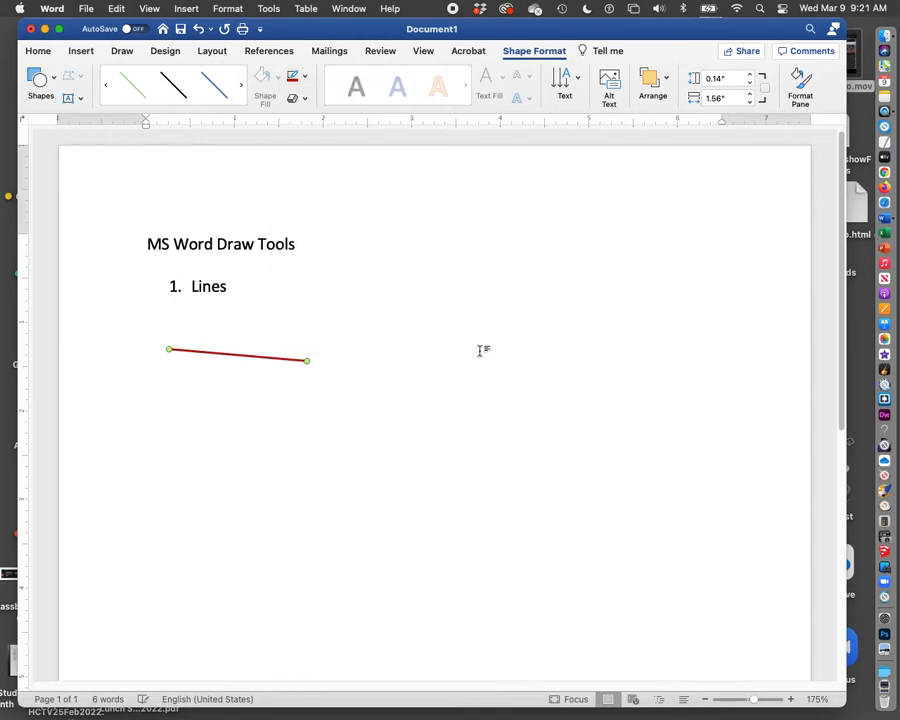
pyautogui.click(304, 77)
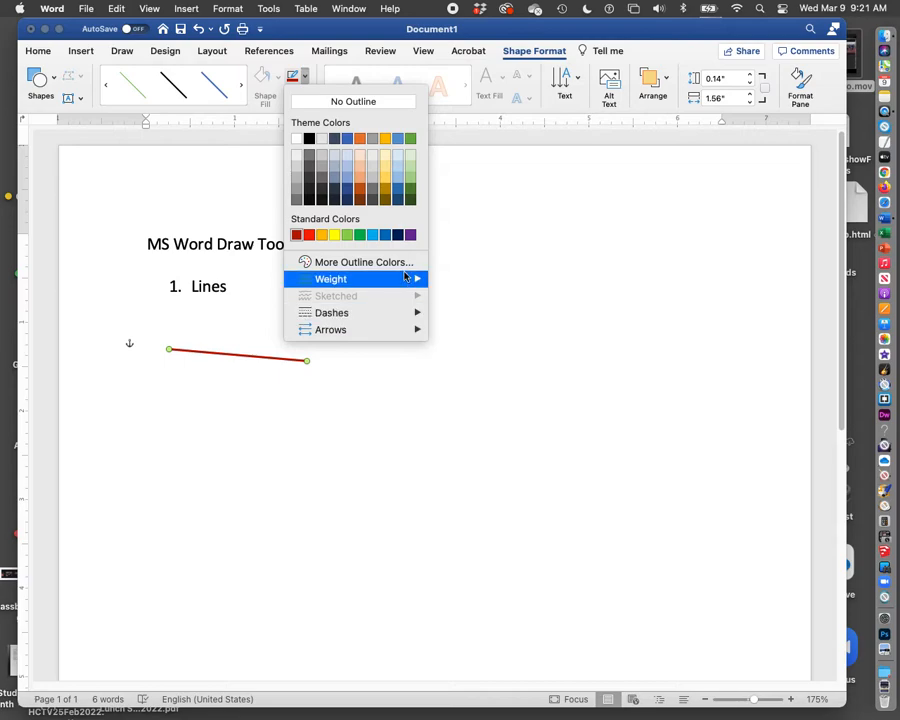
pyautogui.moveTo(406, 277)
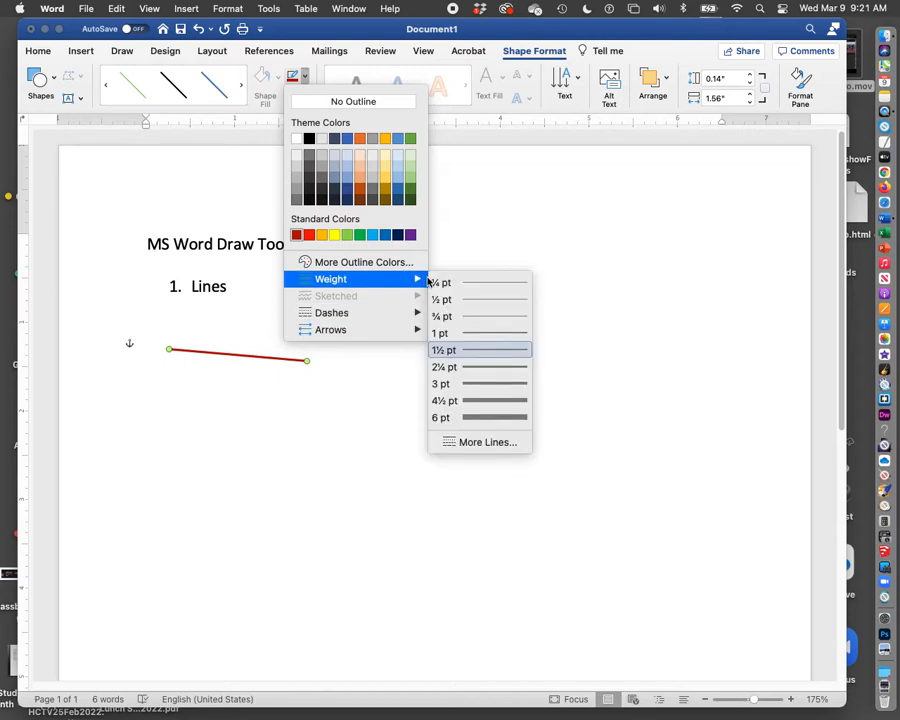
pyautogui.click(479, 399)
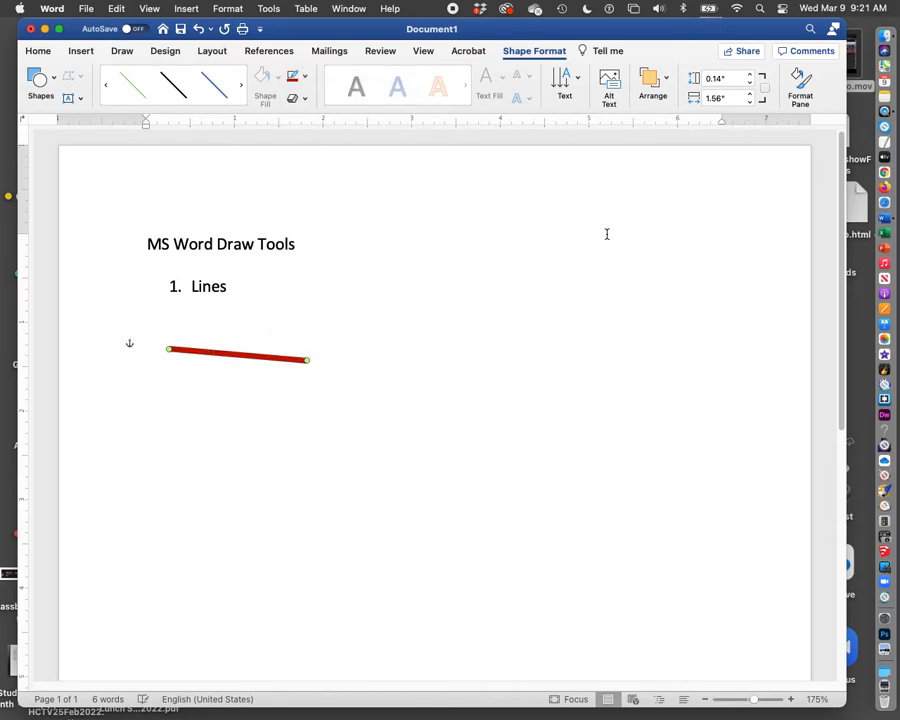
pyautogui.click(352, 358)
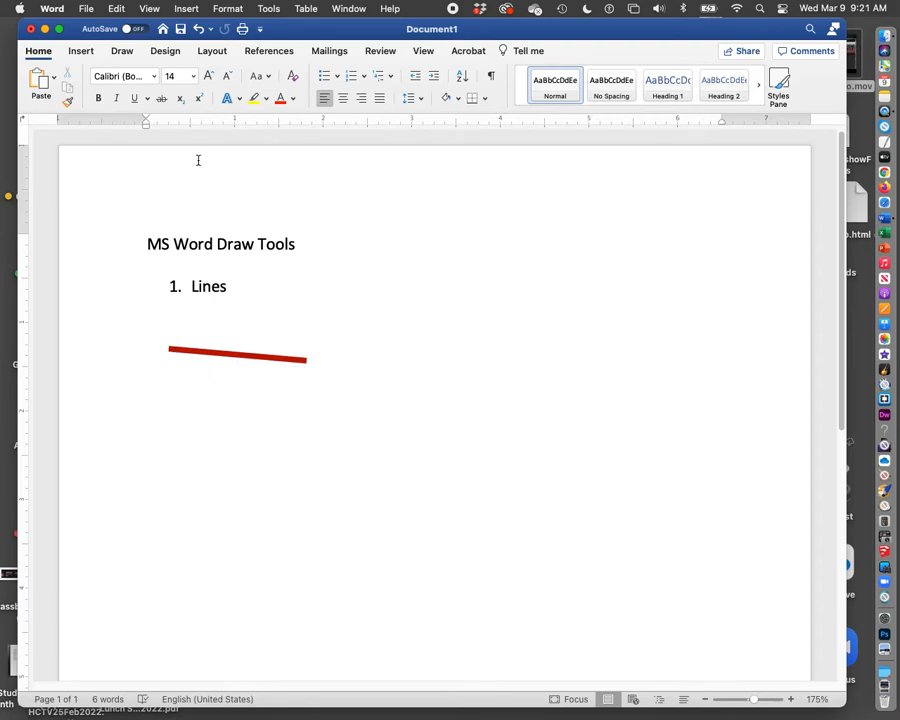
# - Draw a line arrow sloping down beside the red line, about 1.42" wide and 0.44" high
pyautogui.click(79, 52)
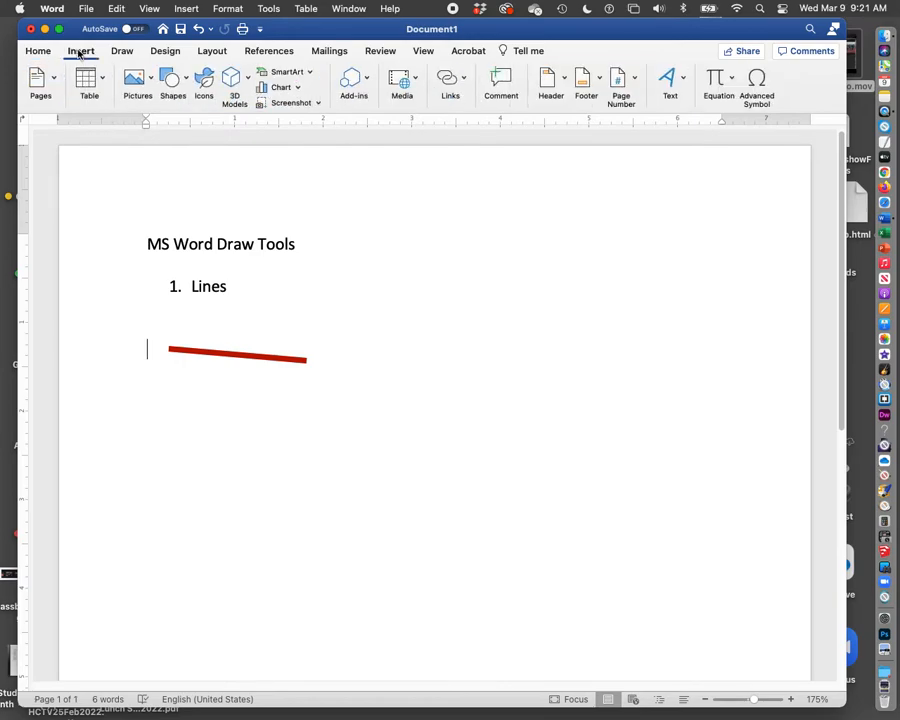
pyautogui.click(182, 80)
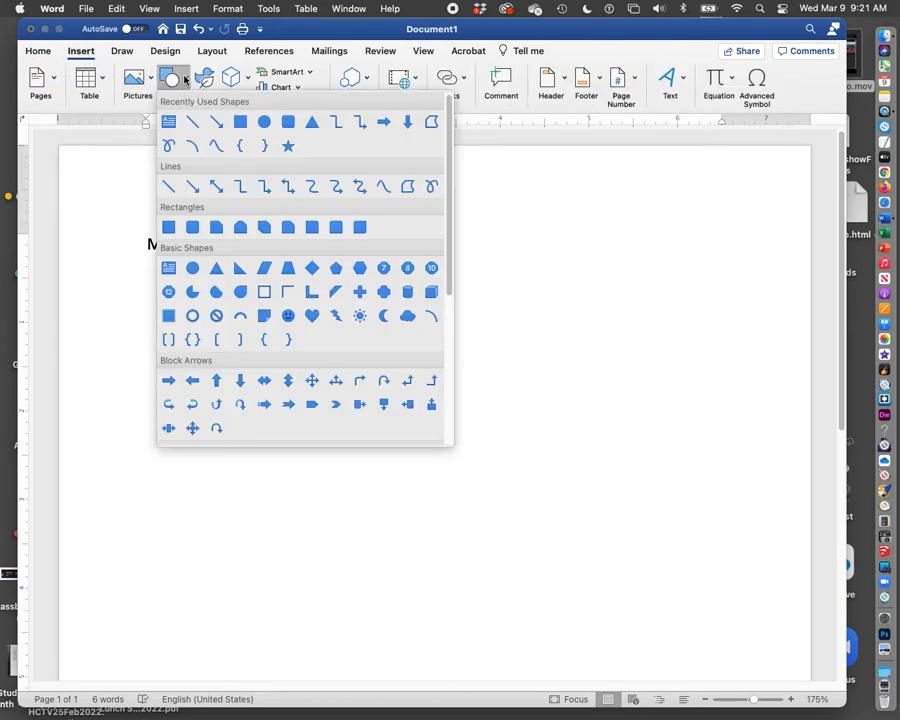
pyautogui.click(193, 189)
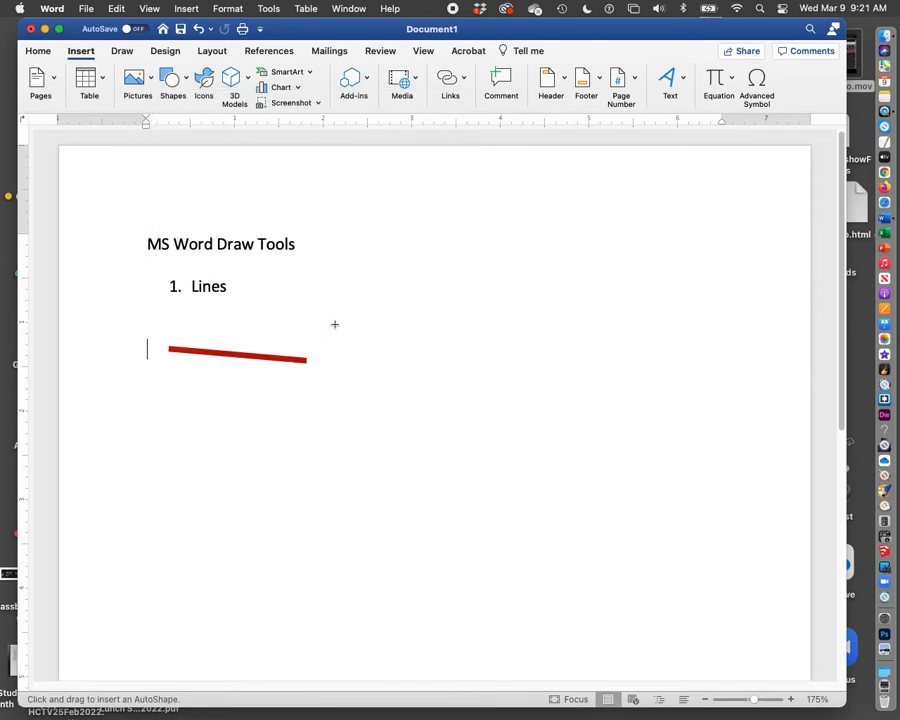
pyautogui.moveTo(327, 325); pyautogui.dragTo(453, 364)
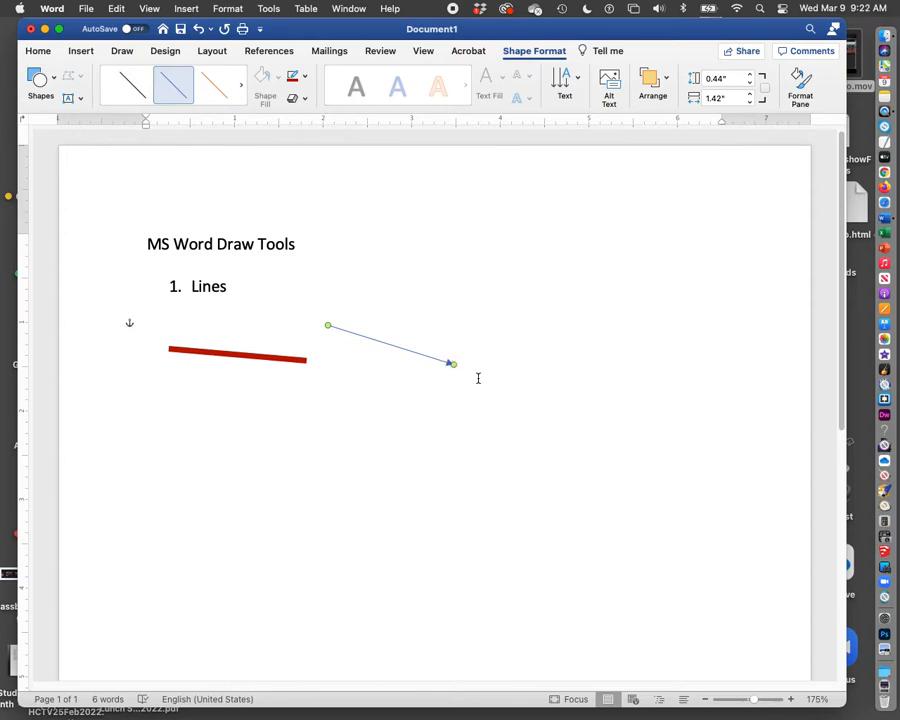
# - Try the standard blue outline on the sloping arrow, then change its outline colour to a dark green theme shade
pyautogui.click(303, 80)
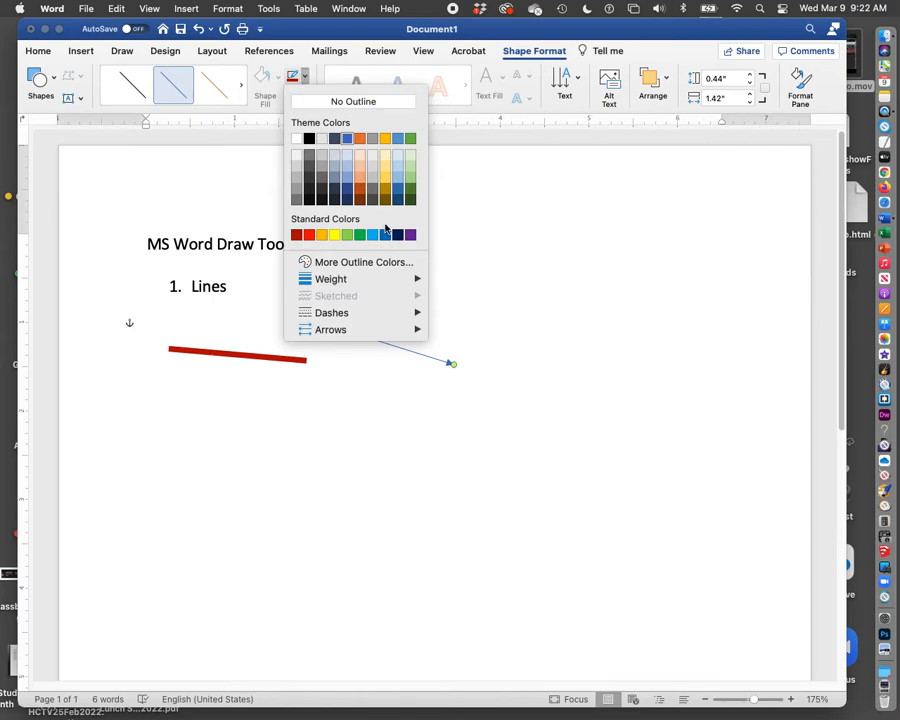
pyautogui.click(385, 235)
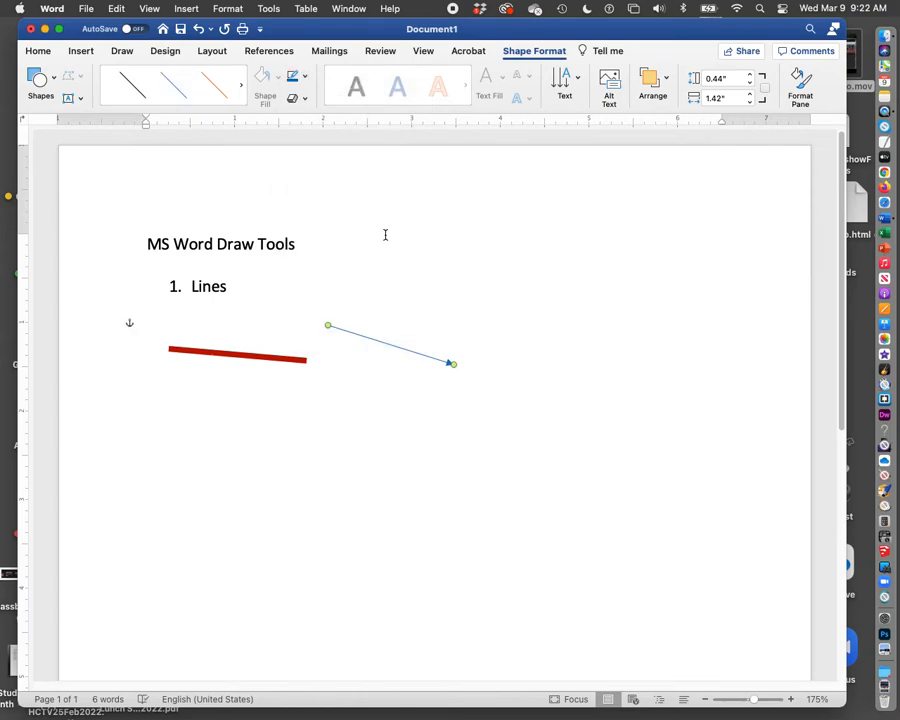
pyautogui.click(305, 79)
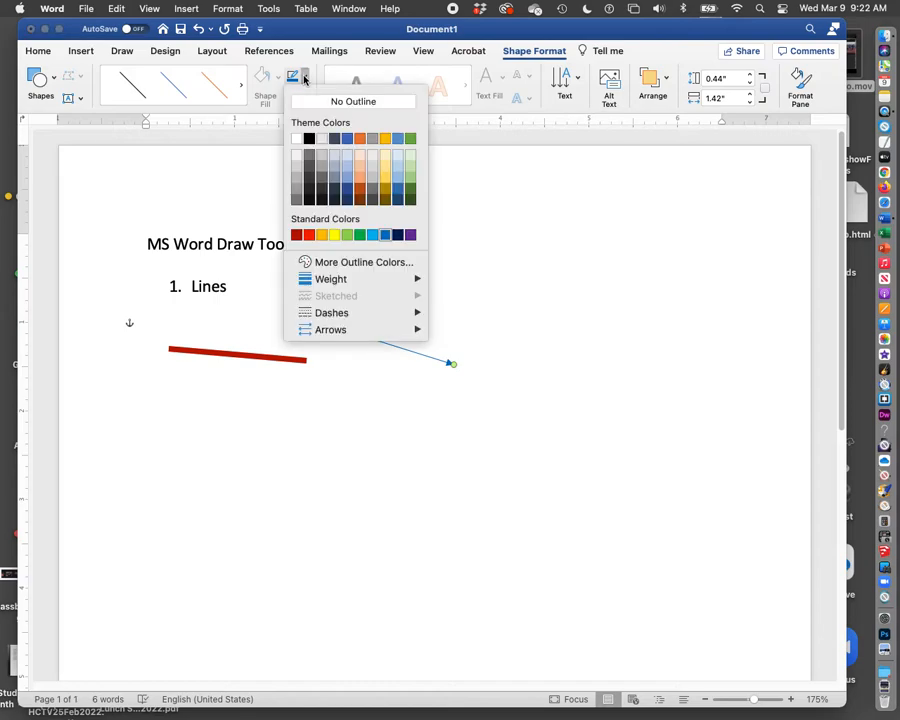
pyautogui.click(408, 187)
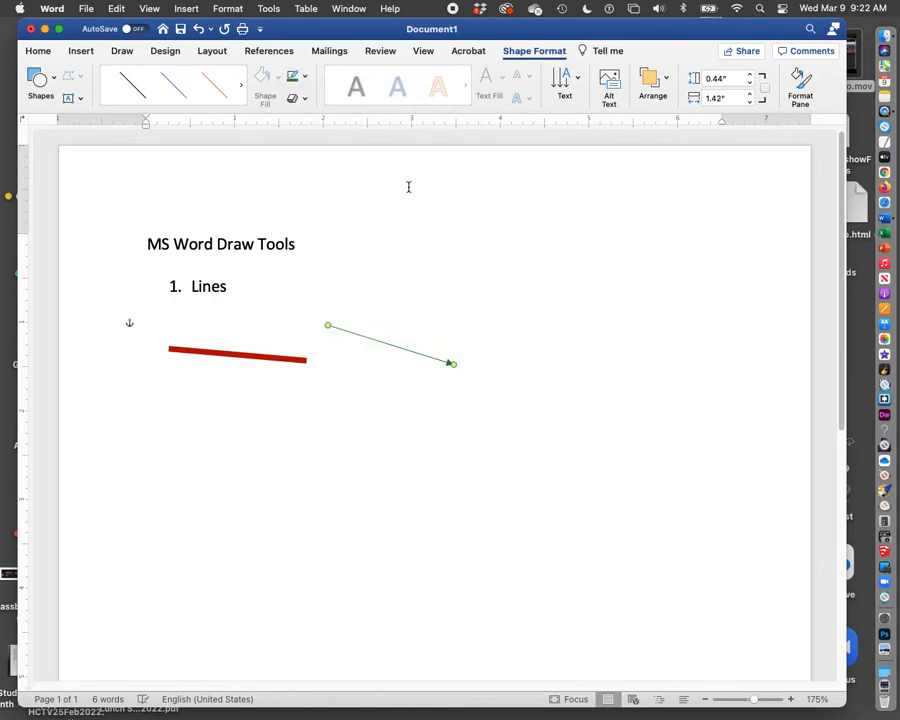
# - Set the outline weight of the green arrow to 6 pt
pyautogui.click(305, 78)
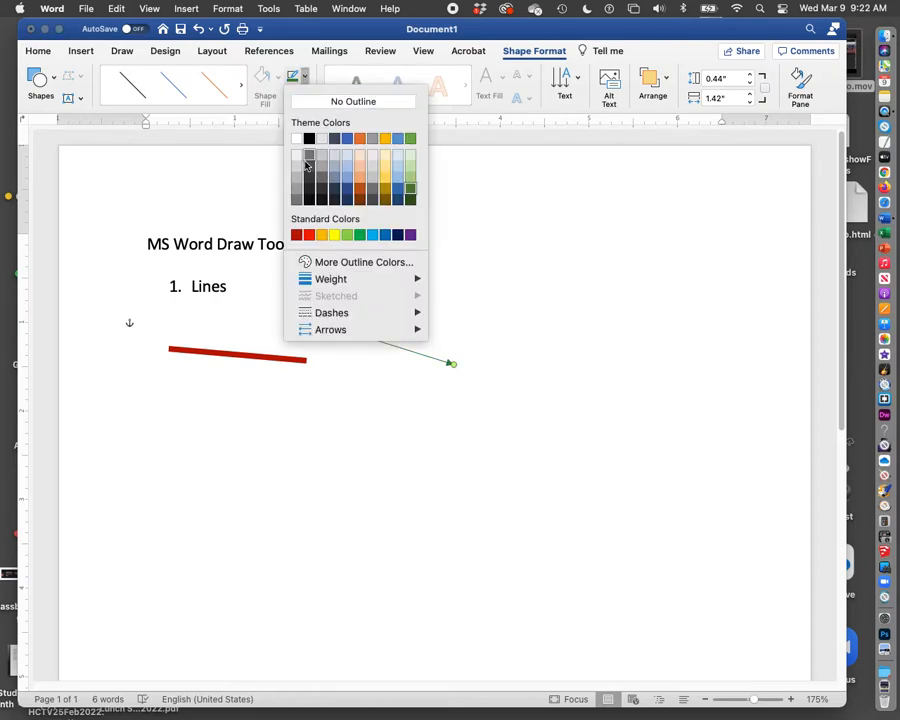
pyautogui.moveTo(331, 280)
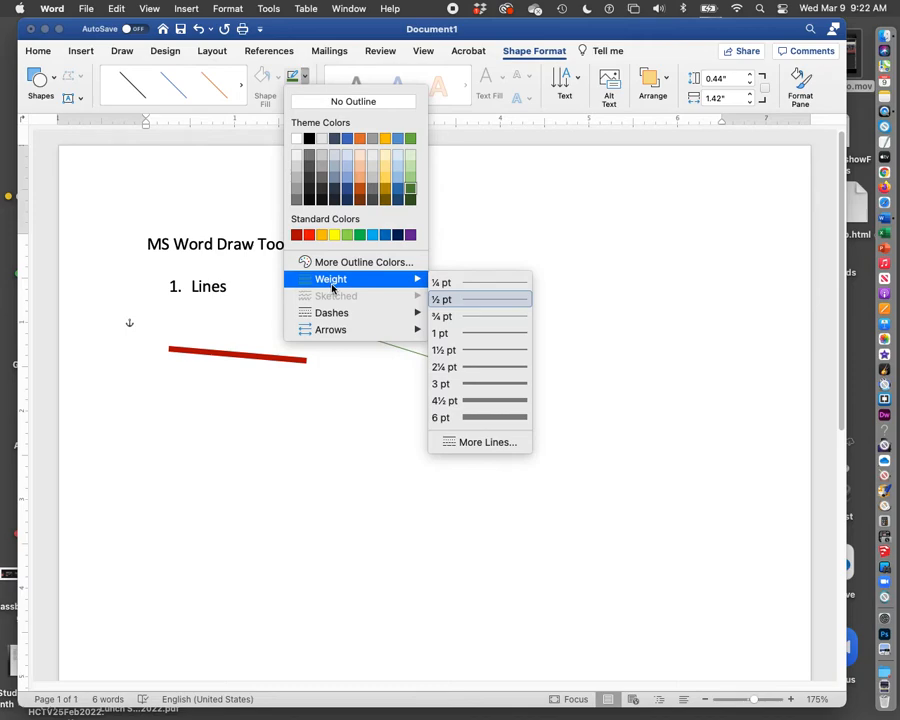
pyautogui.click(490, 416)
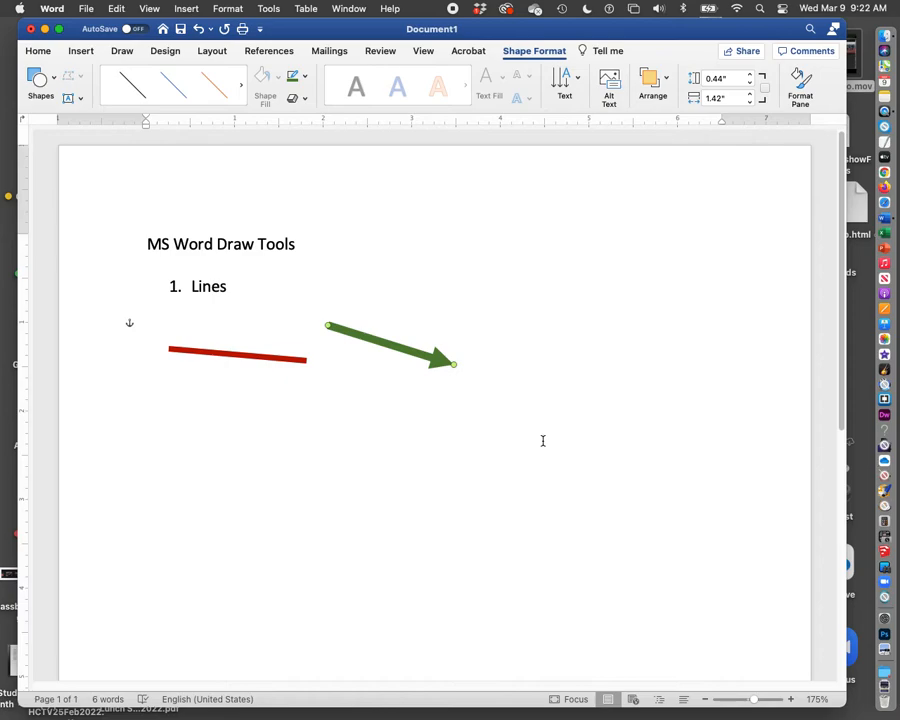
pyautogui.click(304, 78)
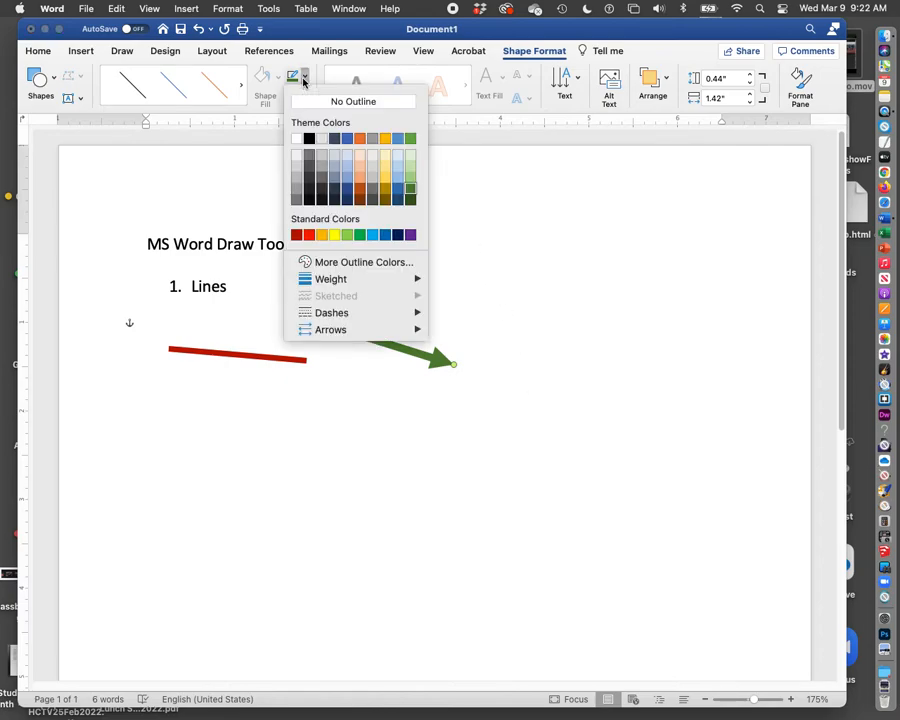
pyautogui.moveTo(338, 314)
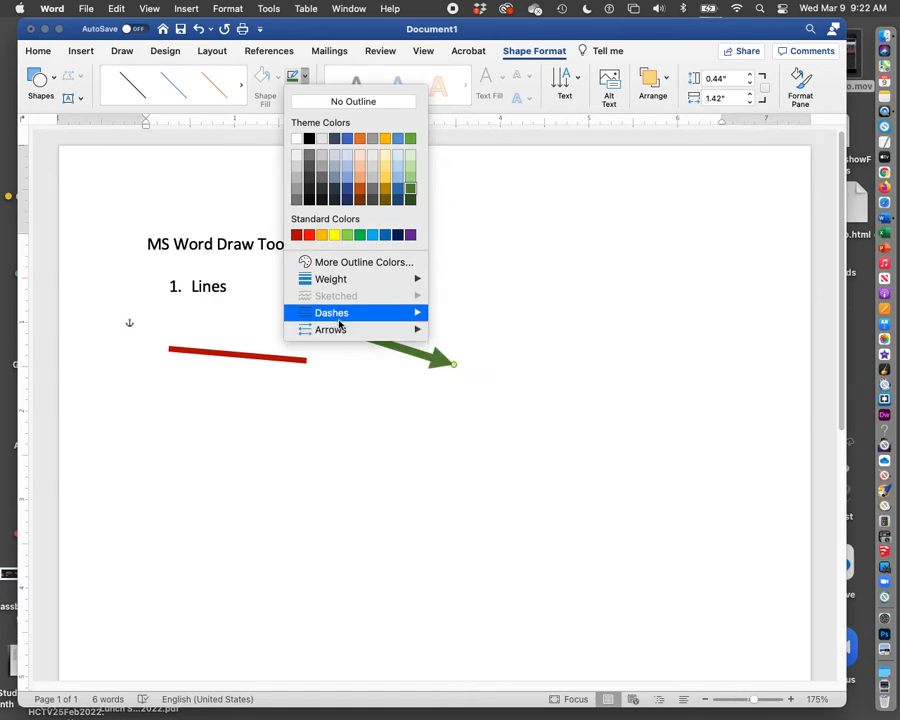
pyautogui.moveTo(346, 284)
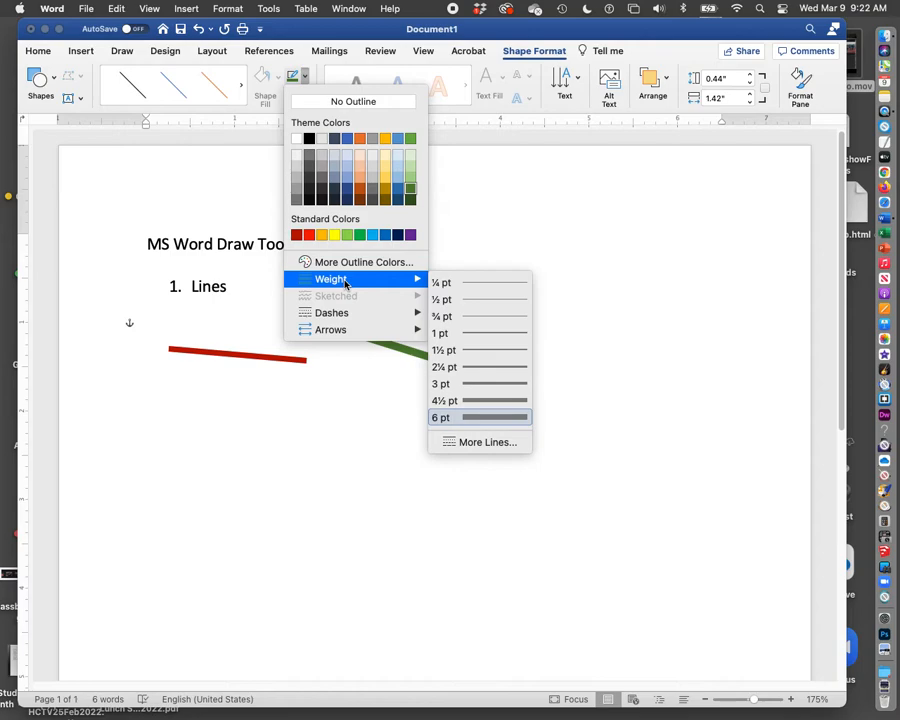
pyautogui.click(658, 334)
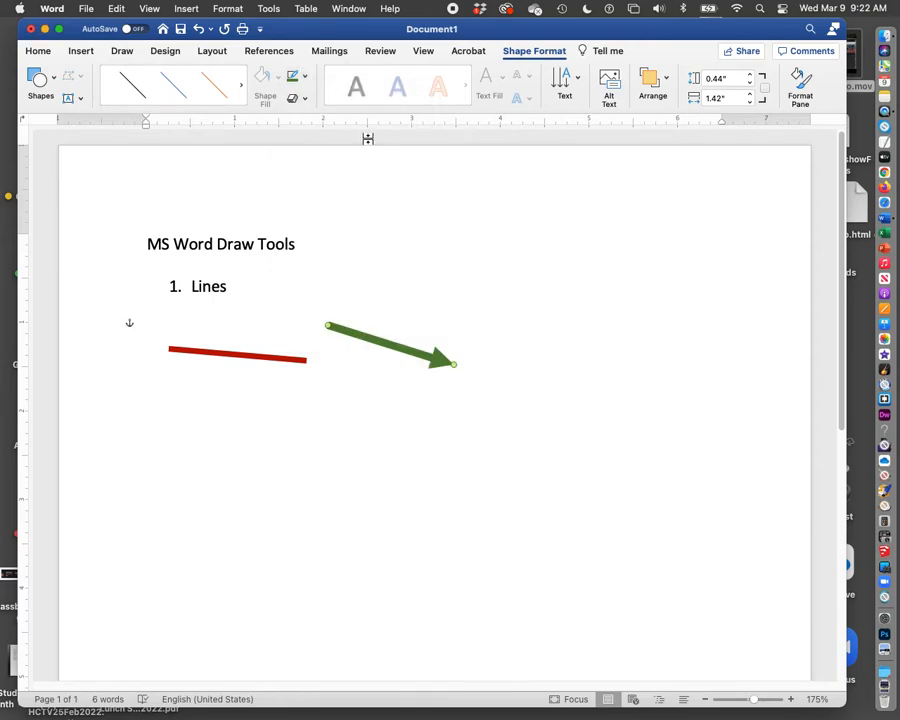
# - Draw a horizontal double-headed line arrow beside the green arrow, about 2.01" wide
pyautogui.click(80, 51)
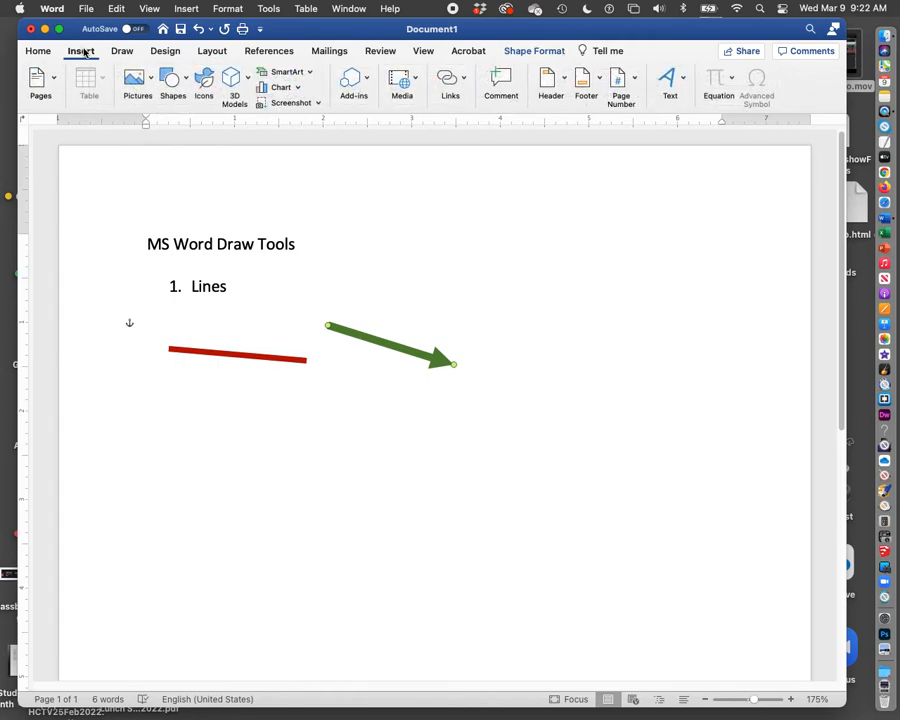
pyautogui.click(178, 79)
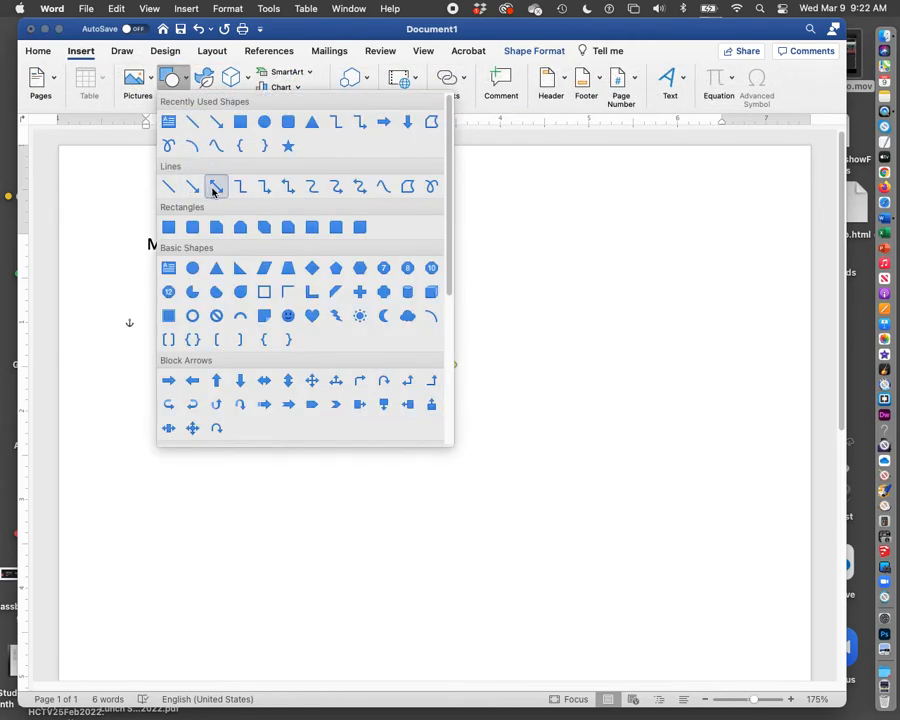
pyautogui.click(215, 189)
pyautogui.moveTo(510, 337); pyautogui.dragTo(686, 337)
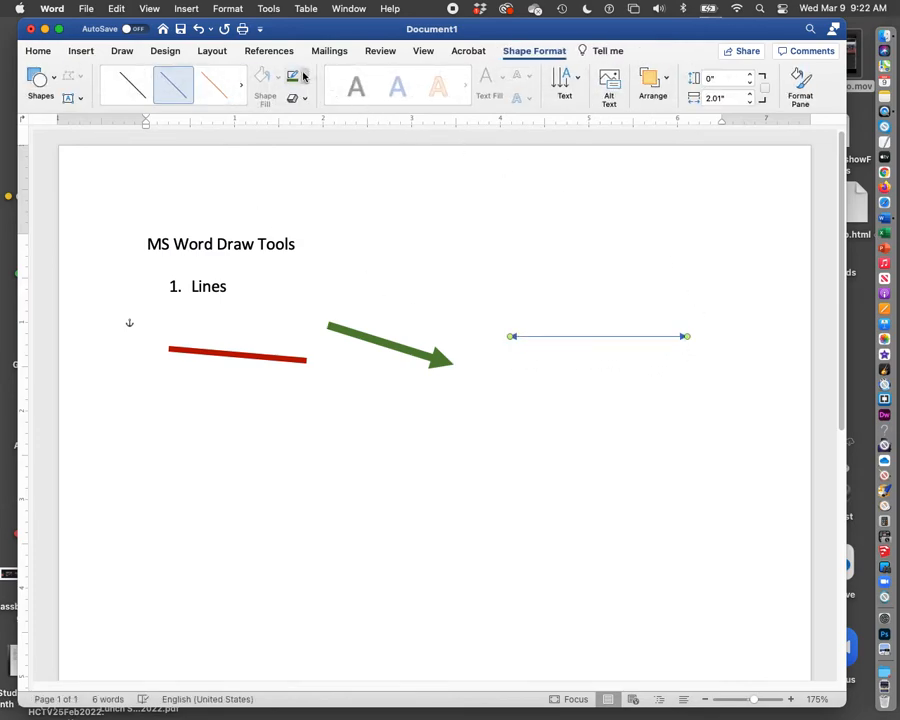
# - Give the double-headed arrow a dark blue theme outline with a 3 pt weight, and deselect it
pyautogui.click(304, 77)
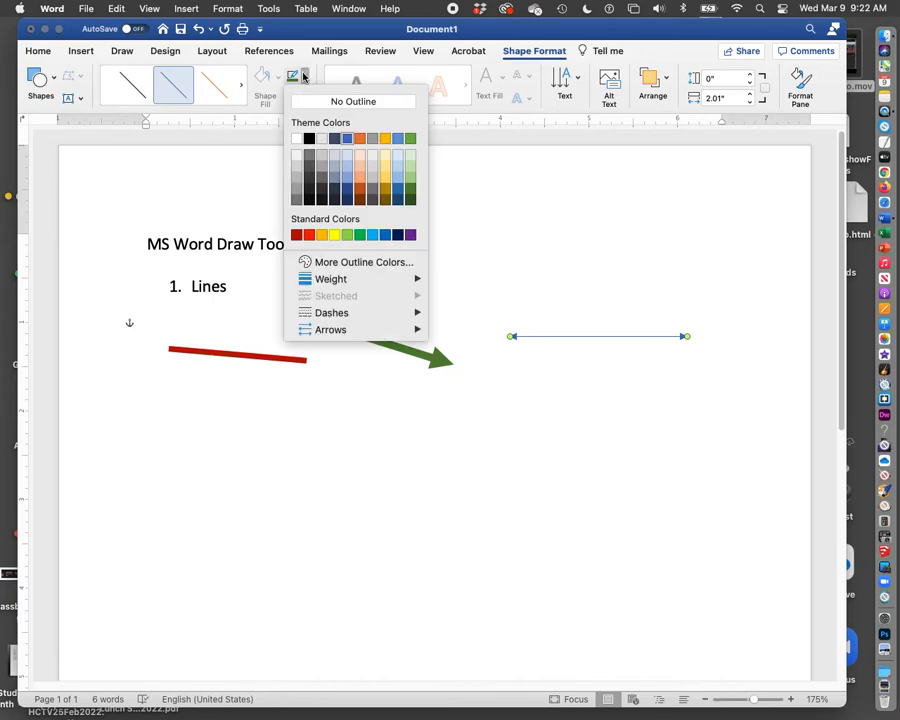
pyautogui.click(347, 188)
pyautogui.click(305, 78)
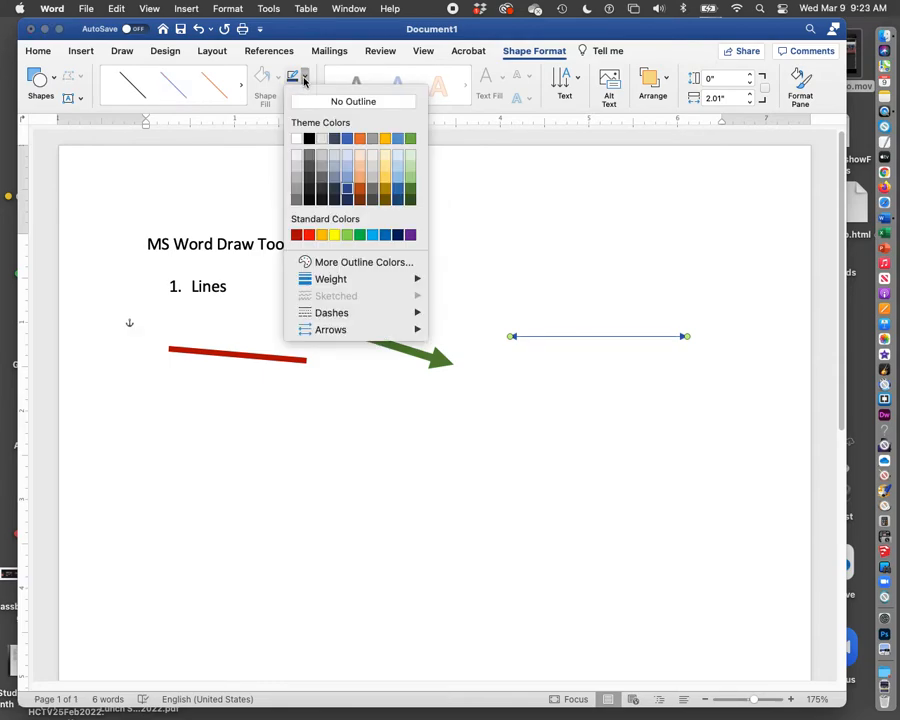
pyautogui.moveTo(340, 281)
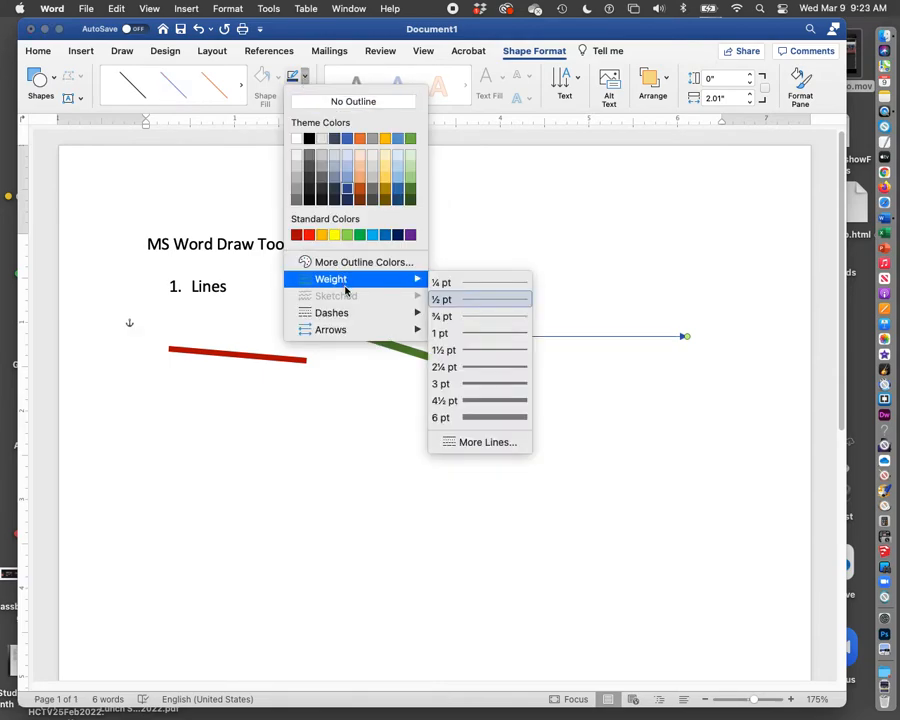
pyautogui.click(492, 384)
pyautogui.click(601, 416)
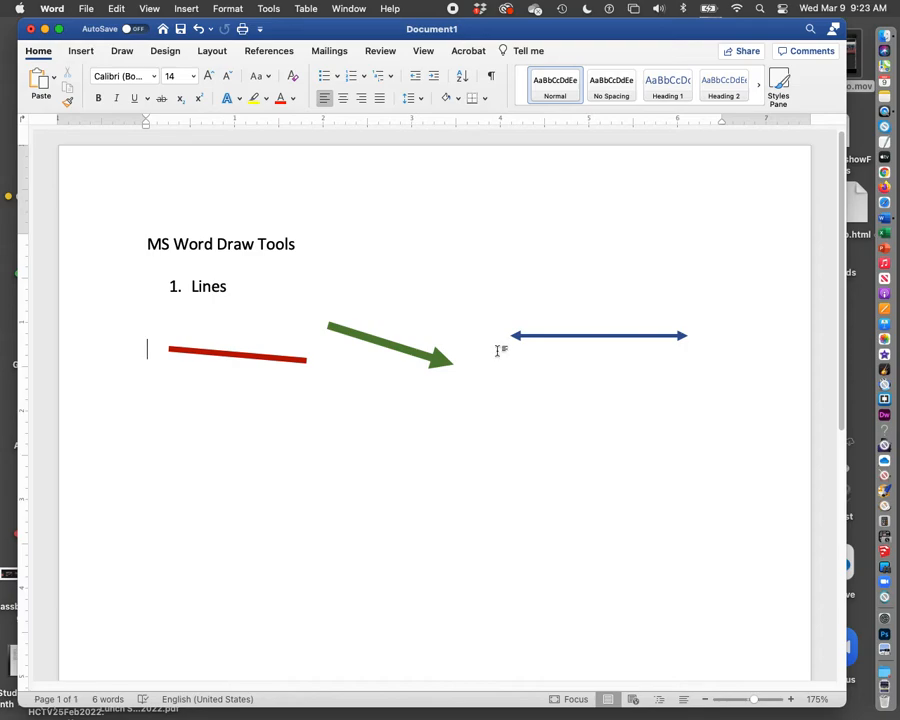
# - Draw an elbow double-arrow connector below the red line, about 1.87" wide and 0.54" high
pyautogui.click(77, 52)
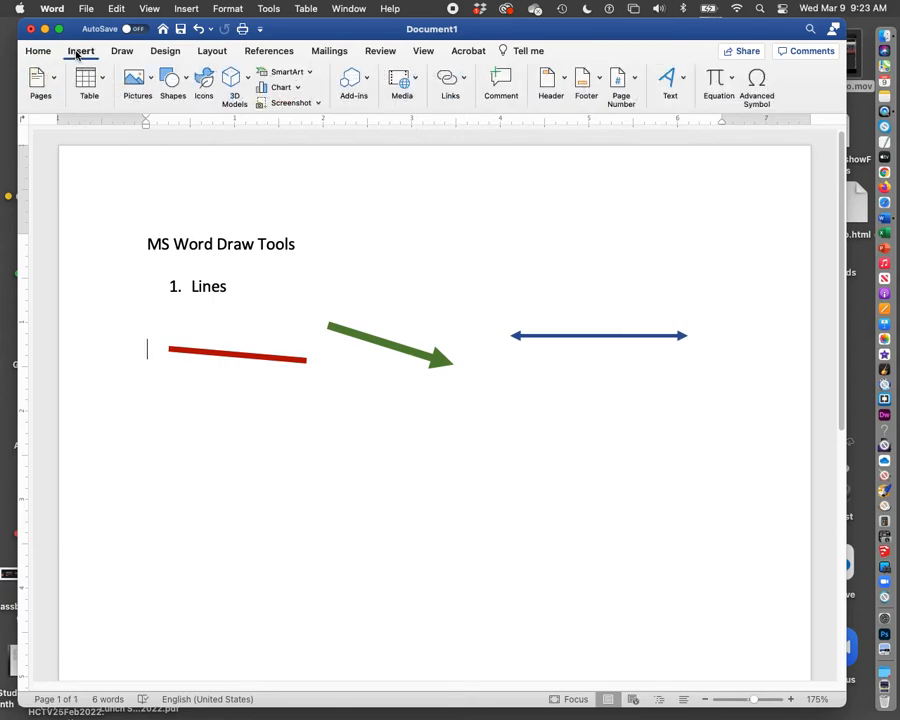
pyautogui.click(175, 80)
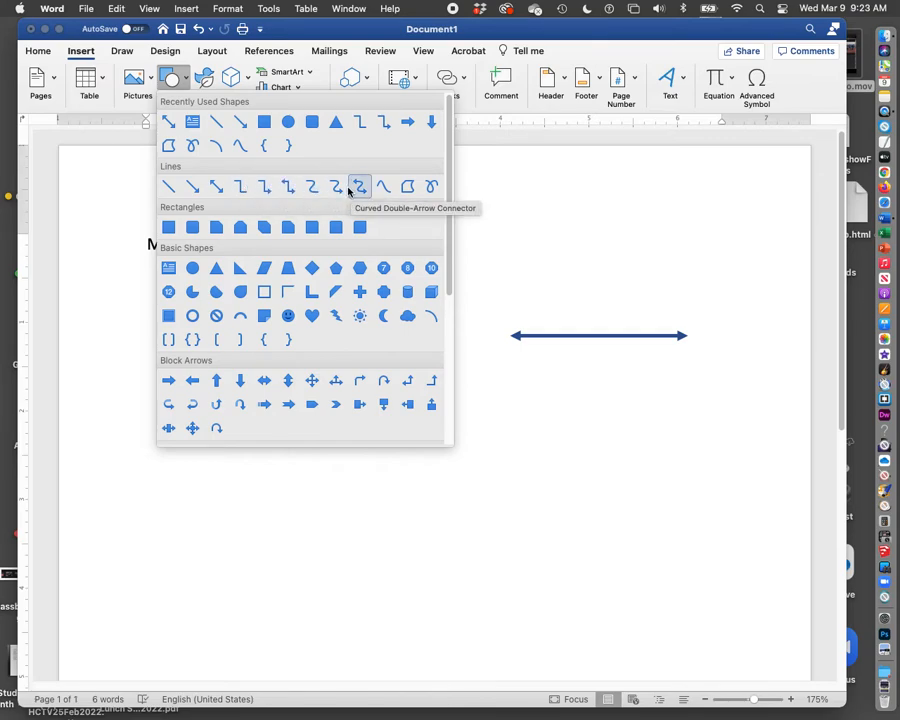
pyautogui.click(287, 188)
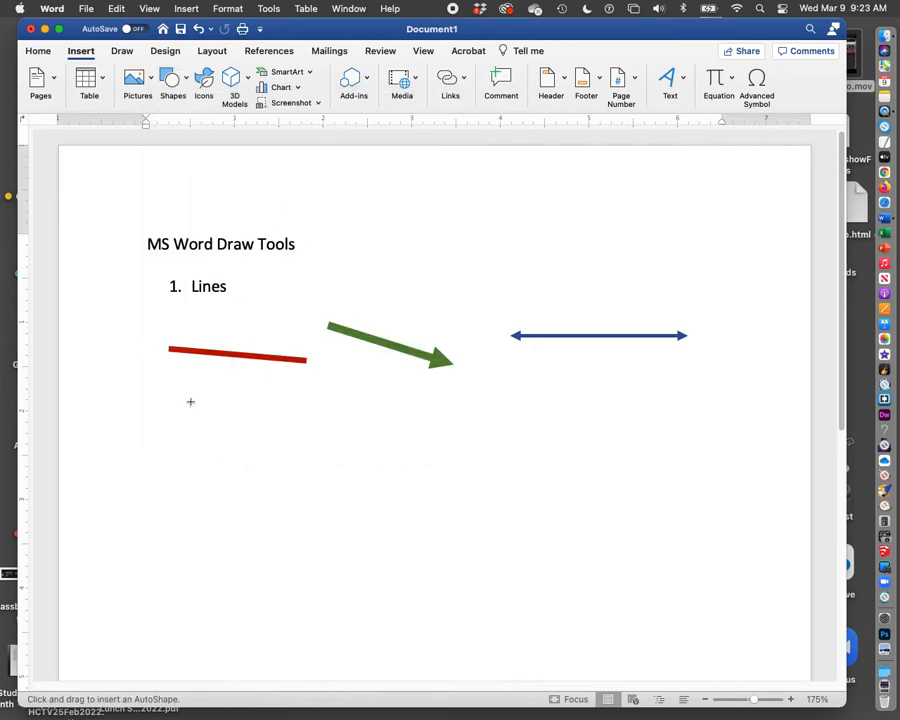
pyautogui.moveTo(193, 403); pyautogui.dragTo(353, 448)
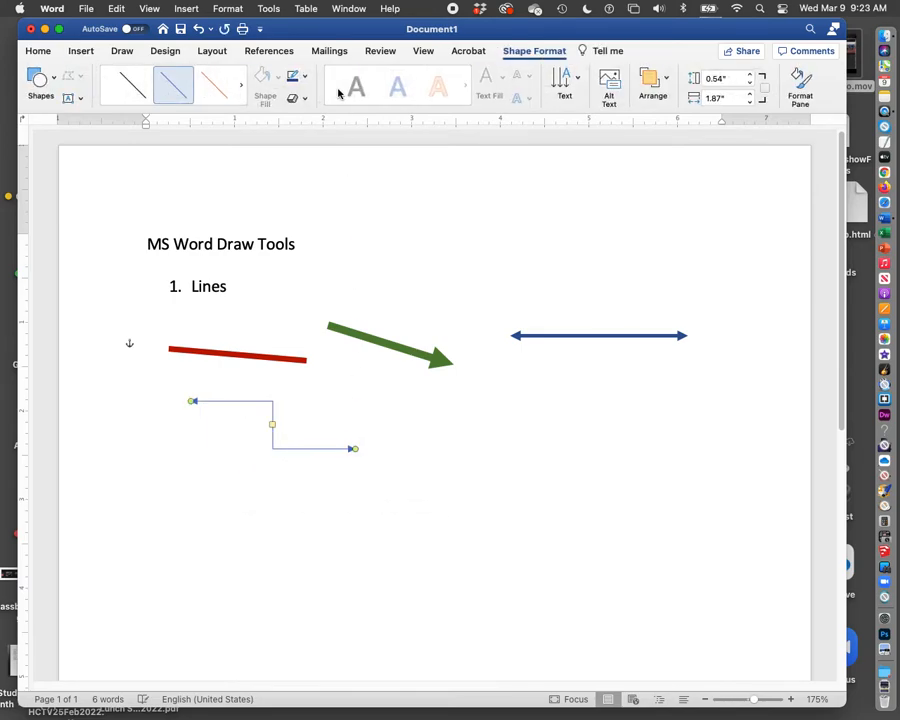
# - Give the elbow connector the orange theme outline colour with a 3 pt weight, and deselect it
pyautogui.click(305, 77)
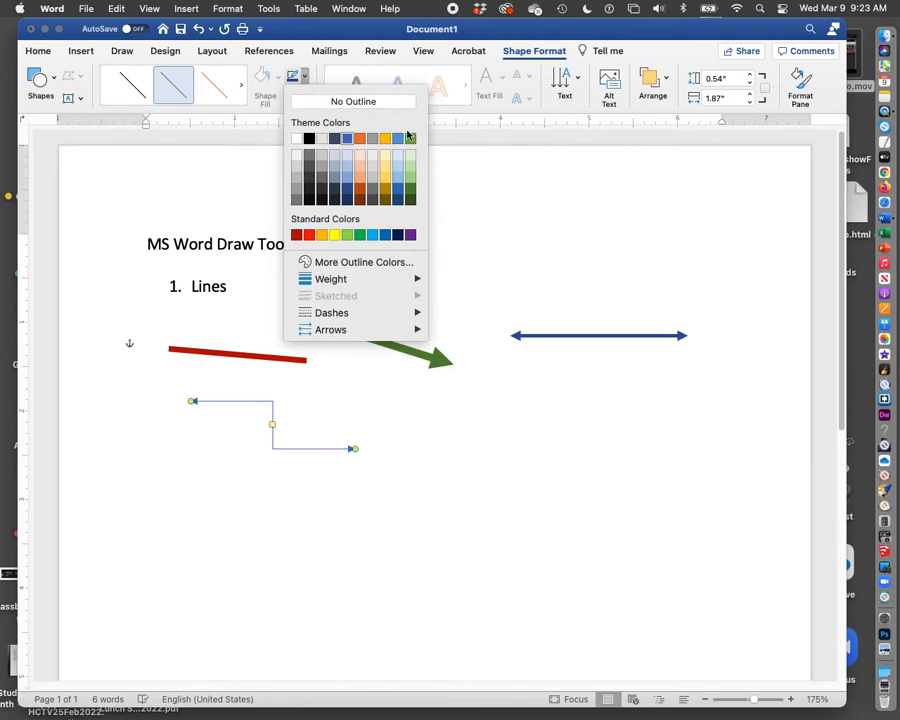
pyautogui.click(359, 139)
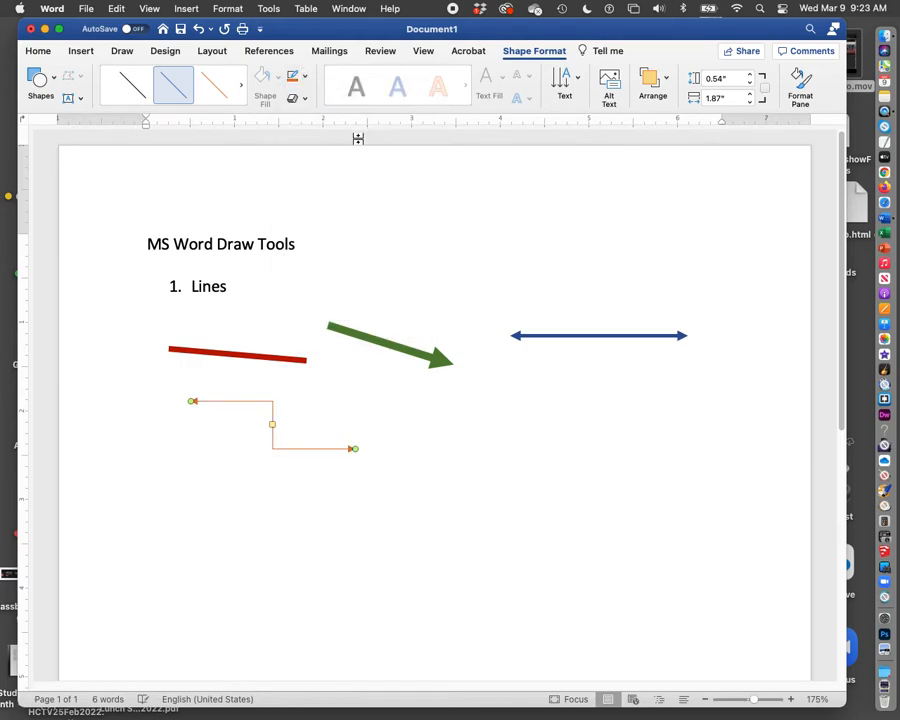
pyautogui.click(304, 77)
pyautogui.moveTo(403, 316)
pyautogui.moveTo(406, 282)
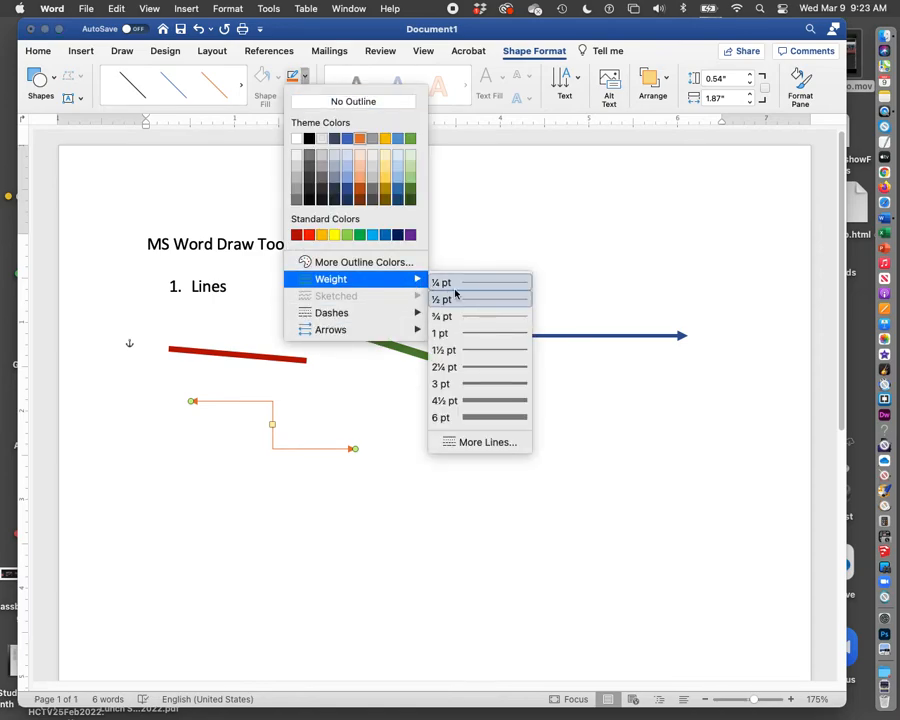
pyautogui.click(478, 383)
pyautogui.click(515, 378)
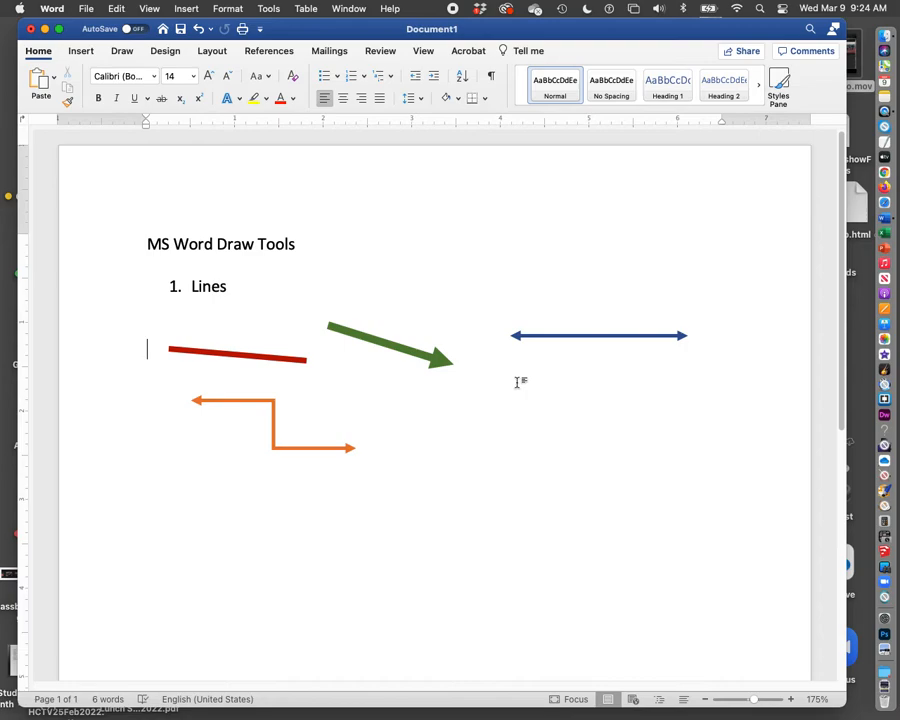
pyautogui.click(558, 352)
# - Draw an open, zigzagging Curve line below the green arrow, about 1.55" wide and 1.82" high
pyautogui.click(81, 52)
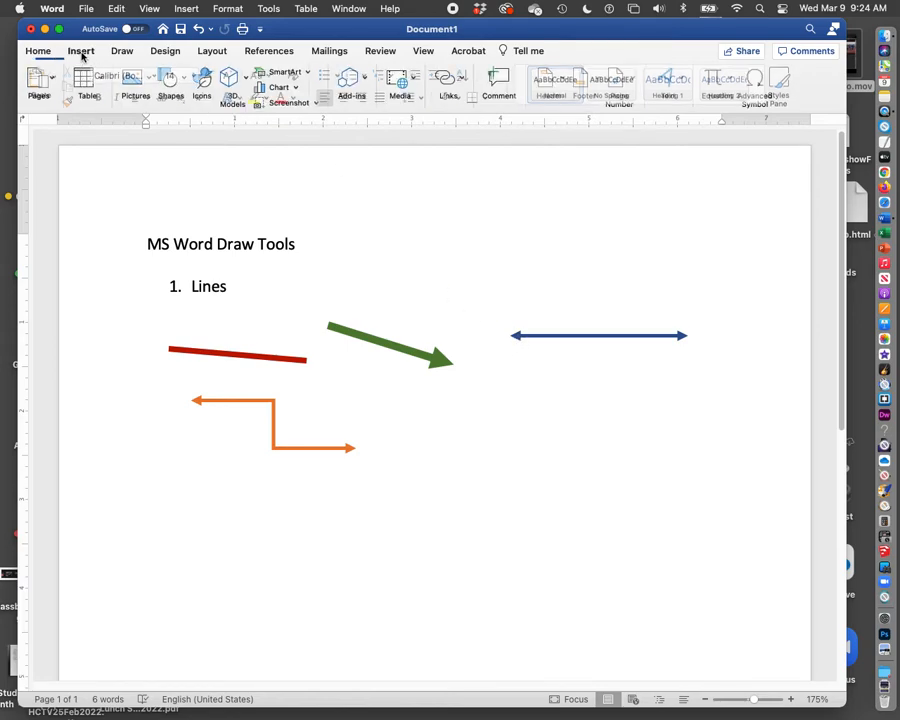
pyautogui.click(181, 79)
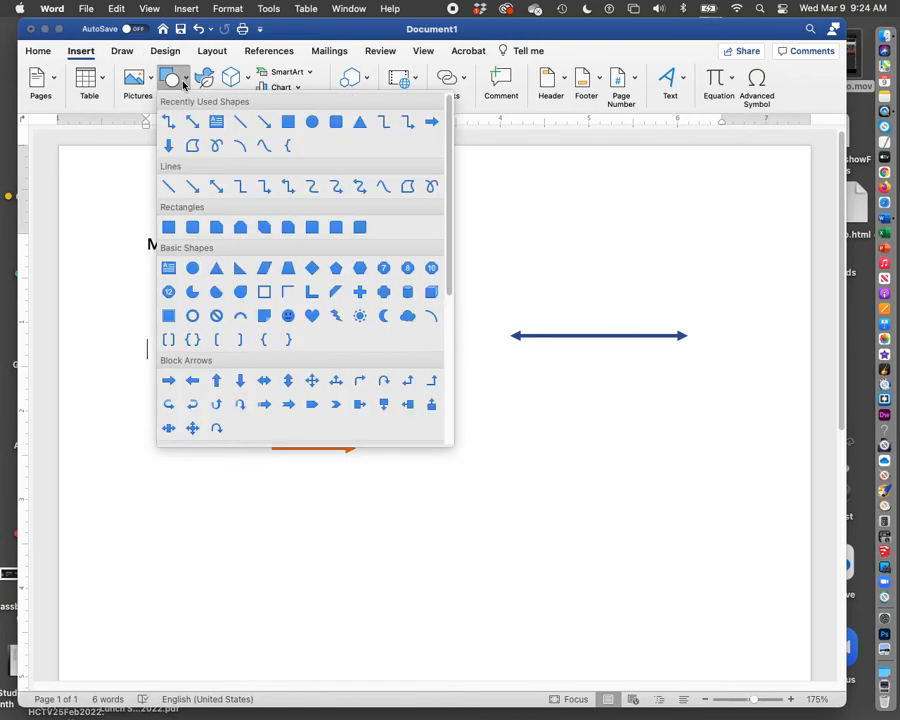
pyautogui.click(386, 187)
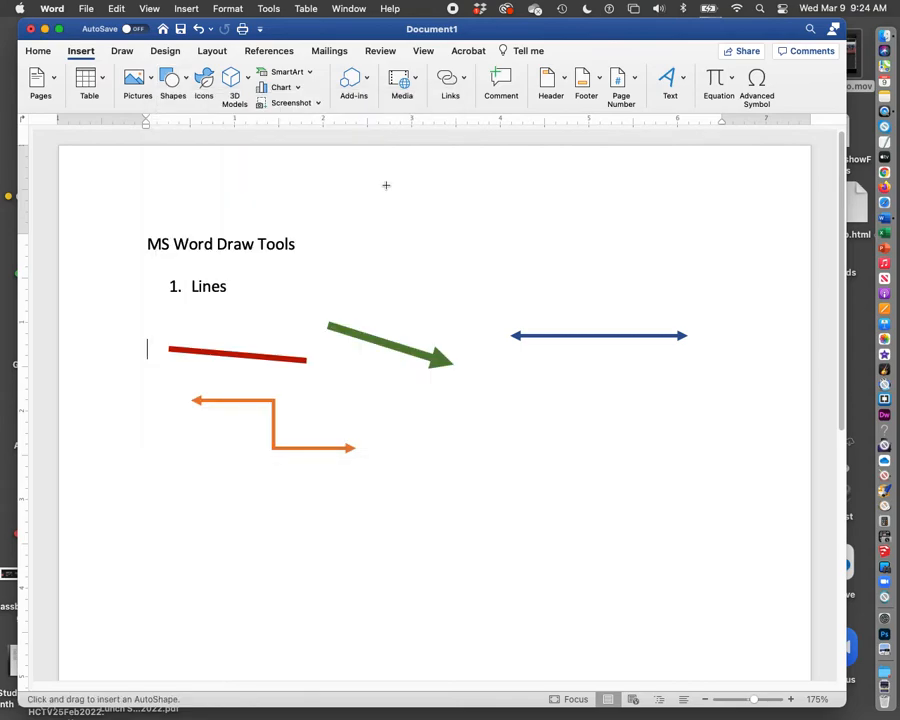
pyautogui.click(420, 417)
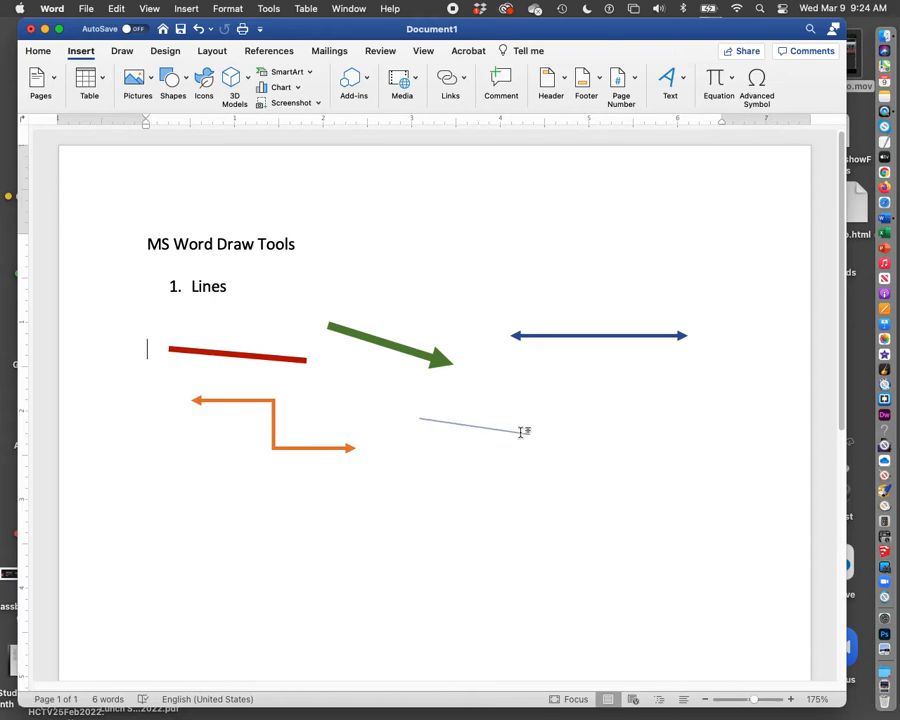
pyautogui.click(522, 432)
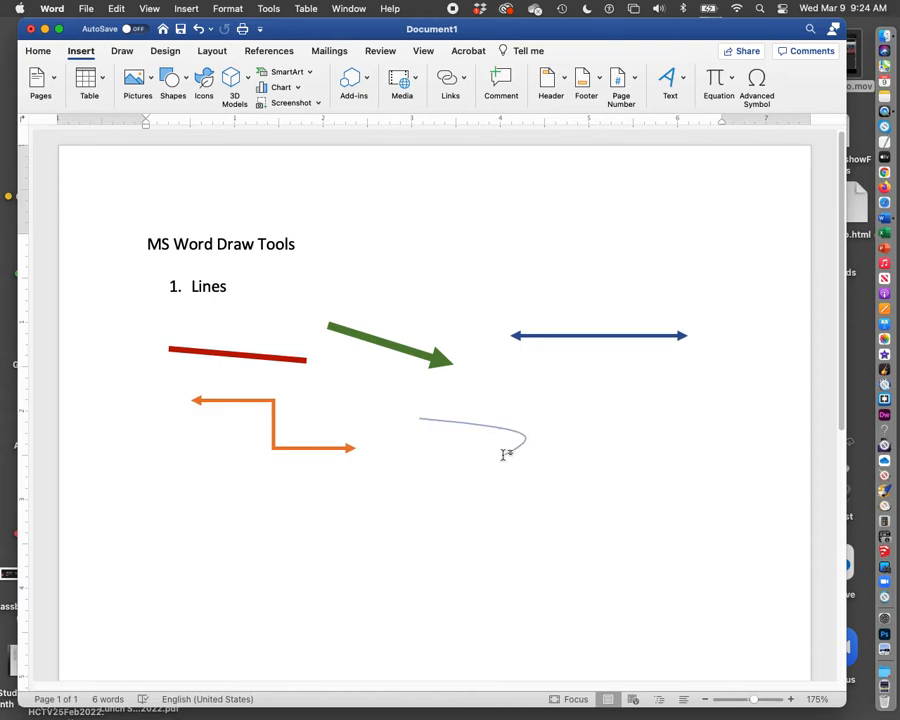
pyautogui.click(428, 490)
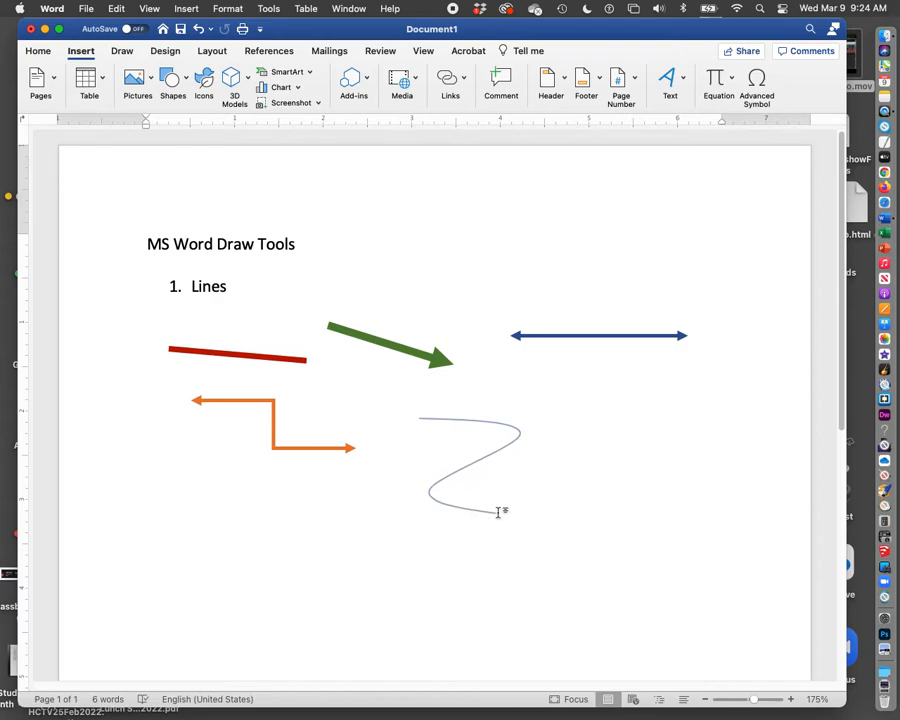
pyautogui.click(557, 494)
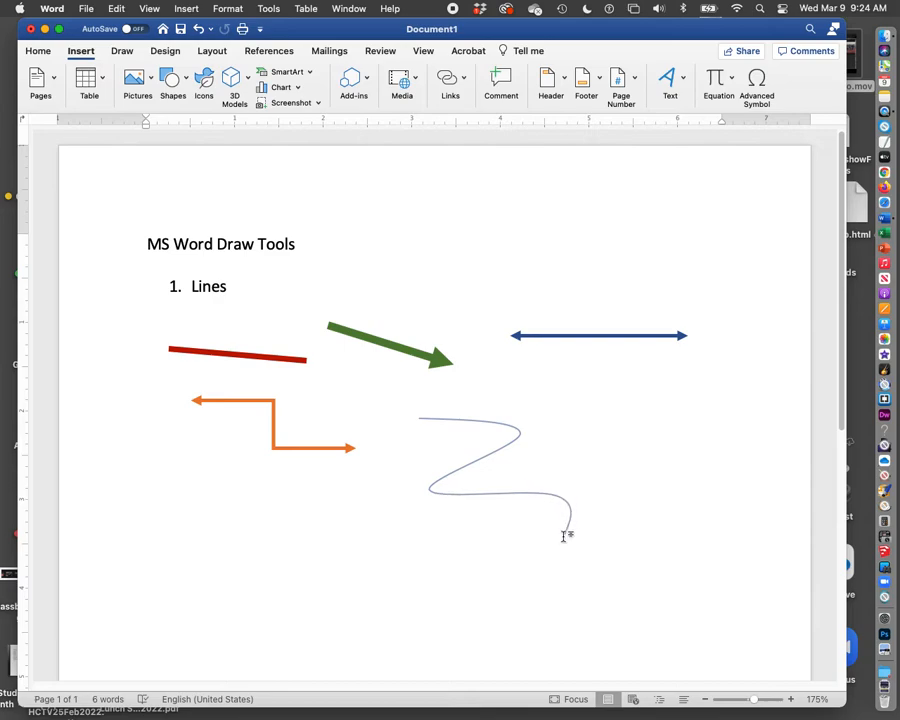
pyautogui.click(430, 558)
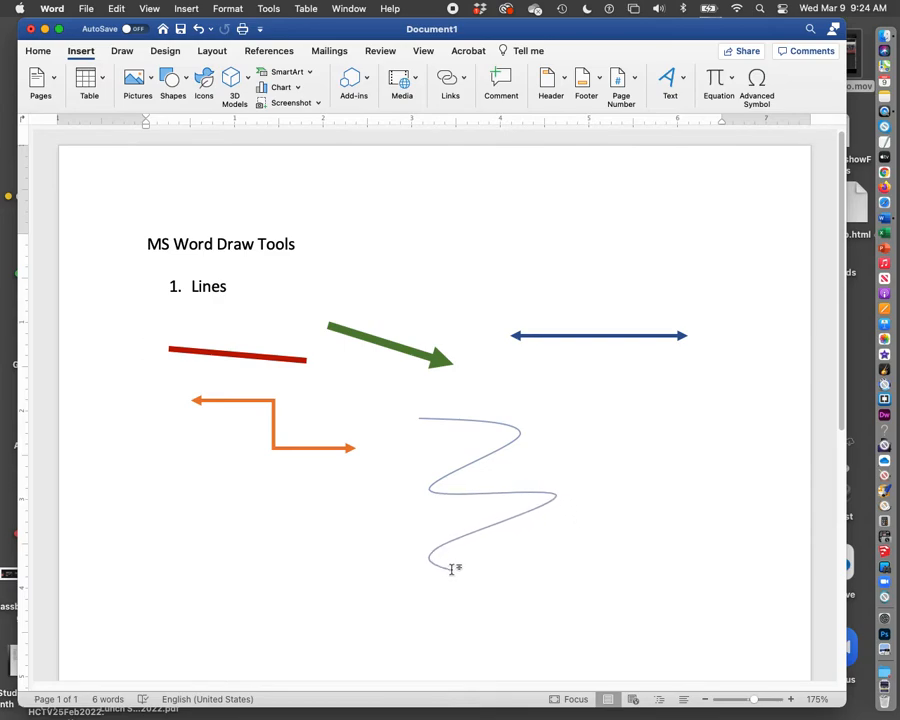
pyautogui.doubleClick(538, 574)
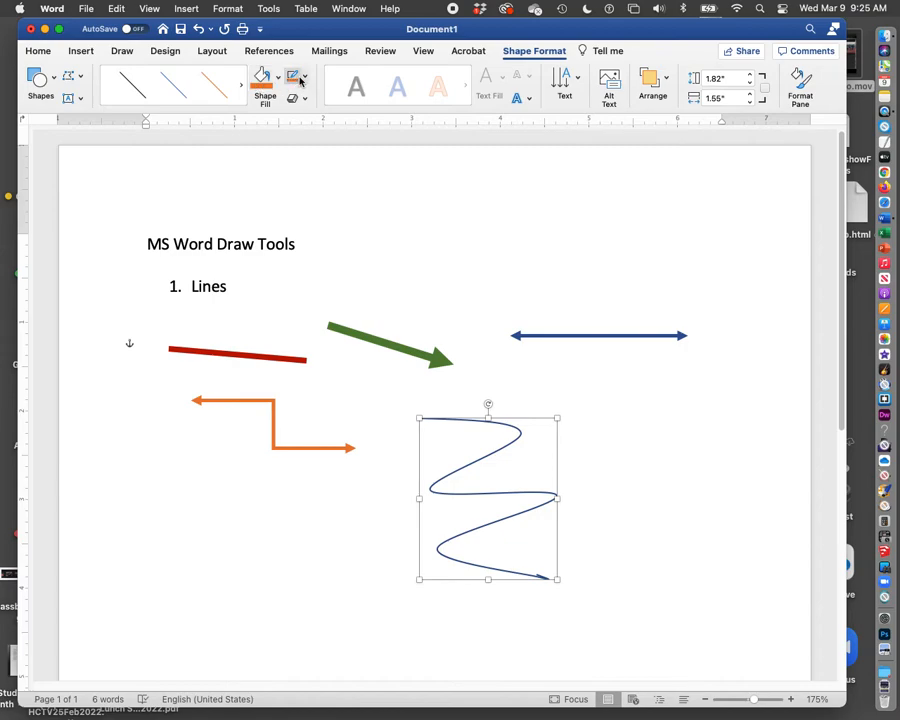
# - Fill the zigzagging curve with orange, give it a purple standard outline with a 2¼ pt weight, and deselect it
pyautogui.click(259, 84)
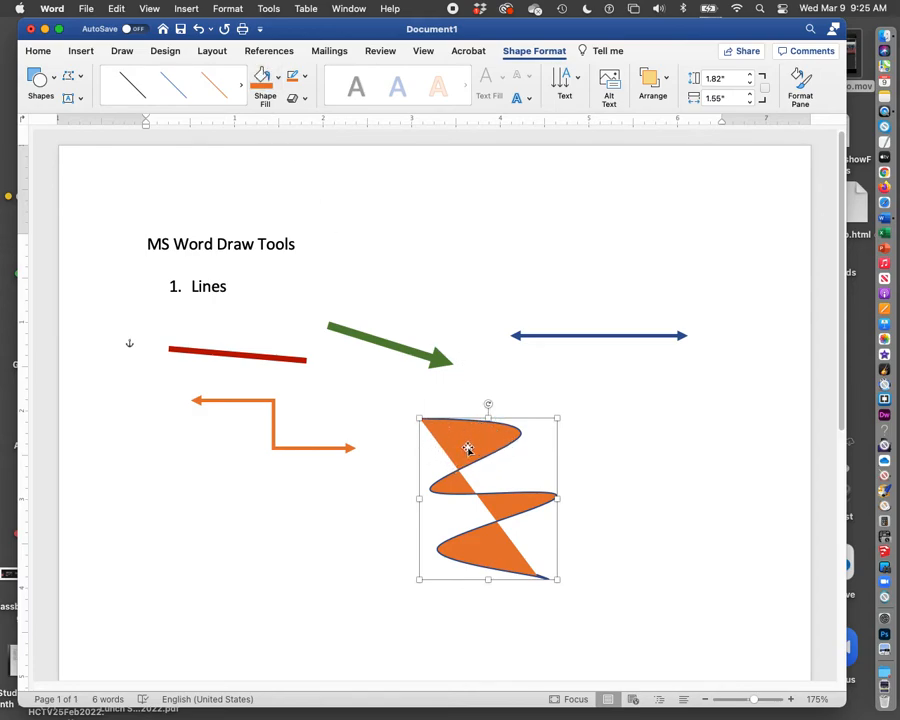
pyautogui.click(304, 80)
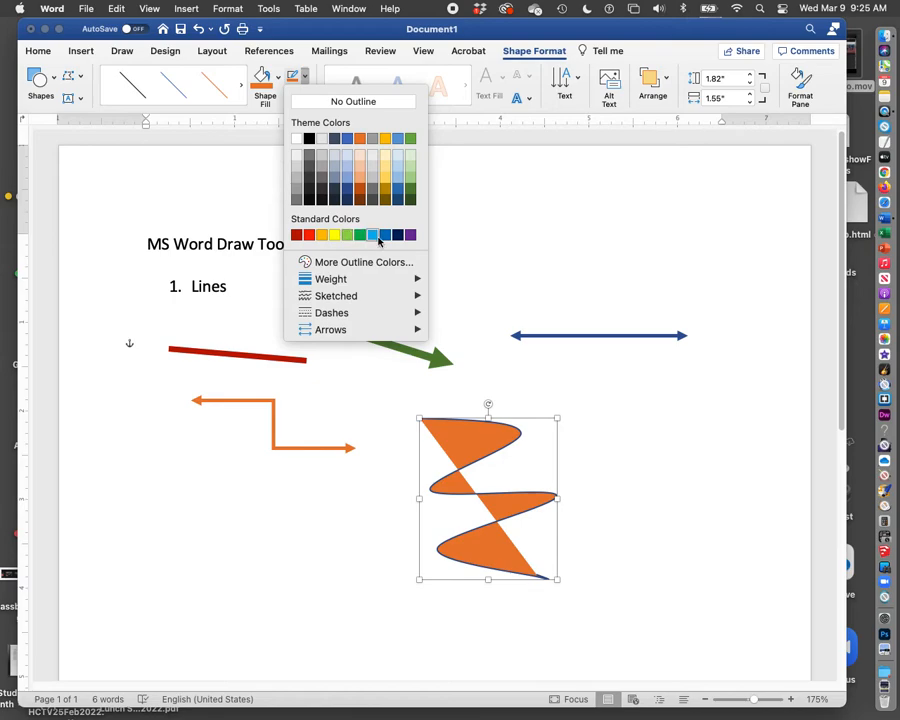
pyautogui.click(410, 235)
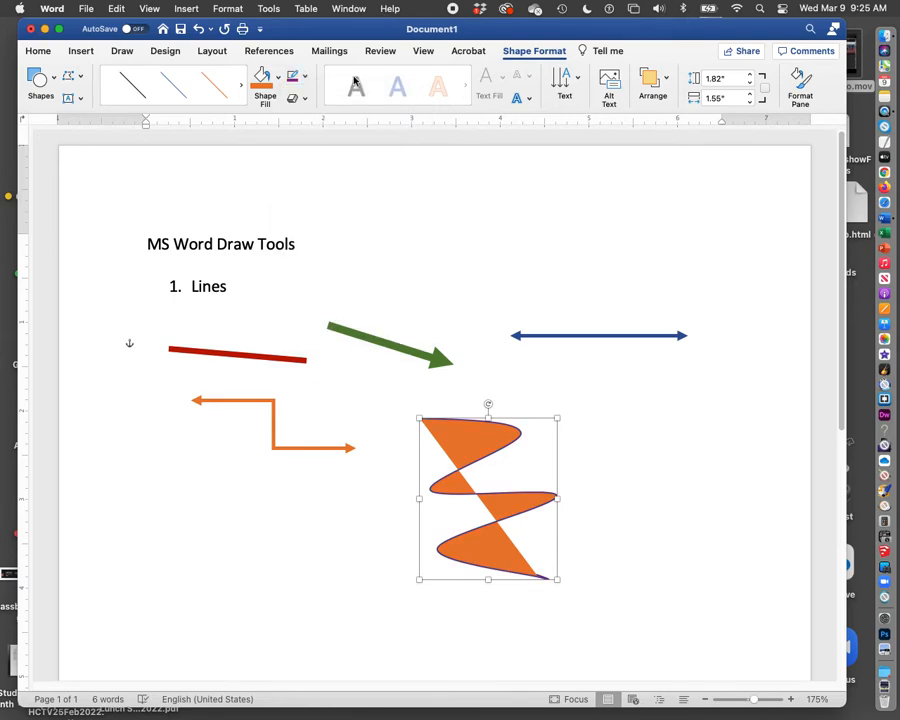
pyautogui.click(304, 76)
pyautogui.moveTo(340, 280)
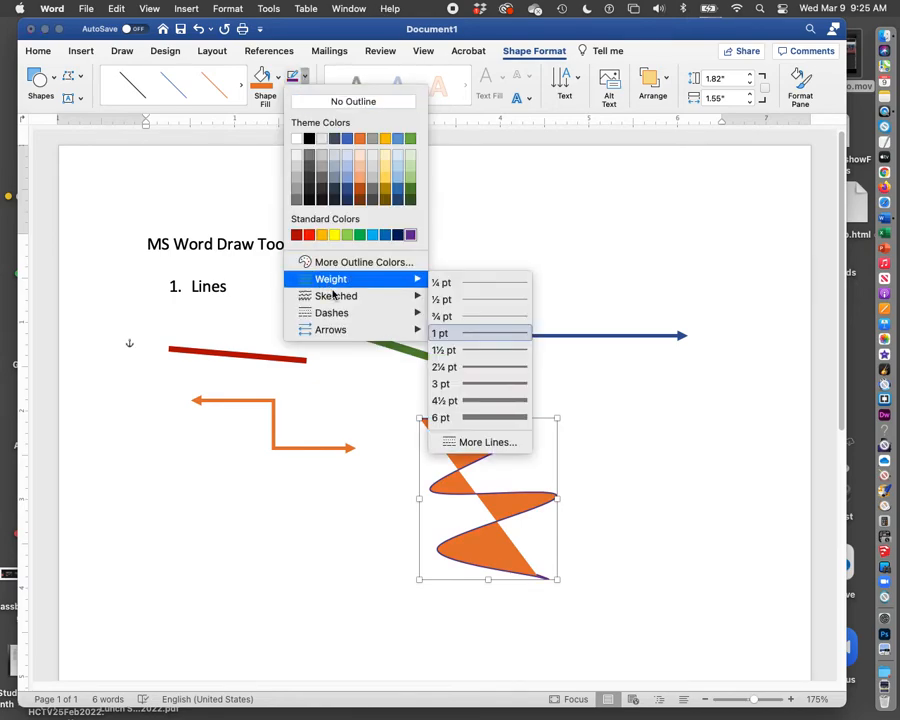
pyautogui.click(455, 365)
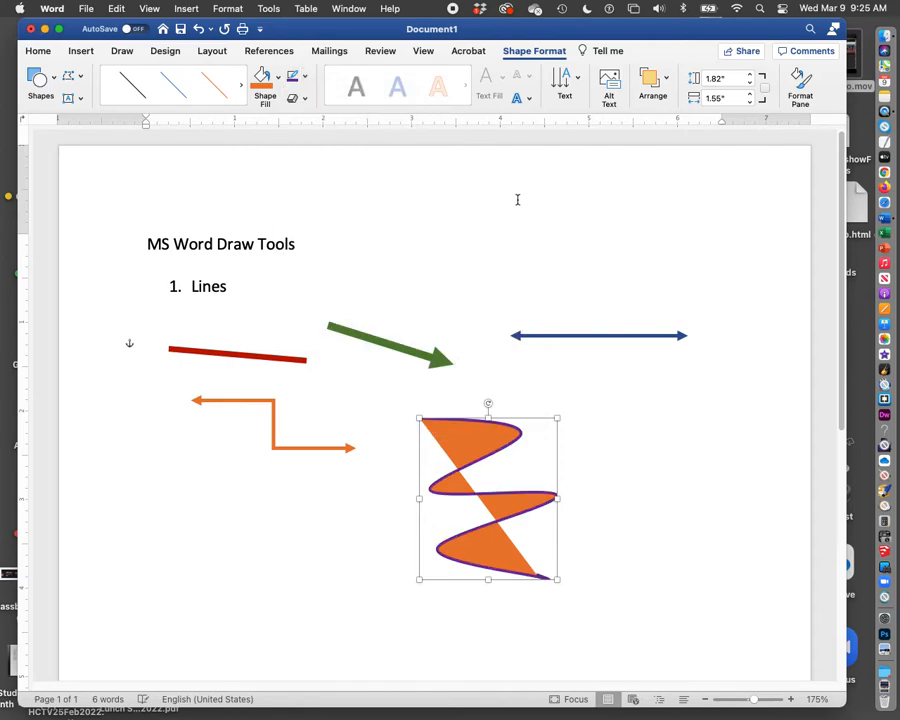
pyautogui.click(475, 242)
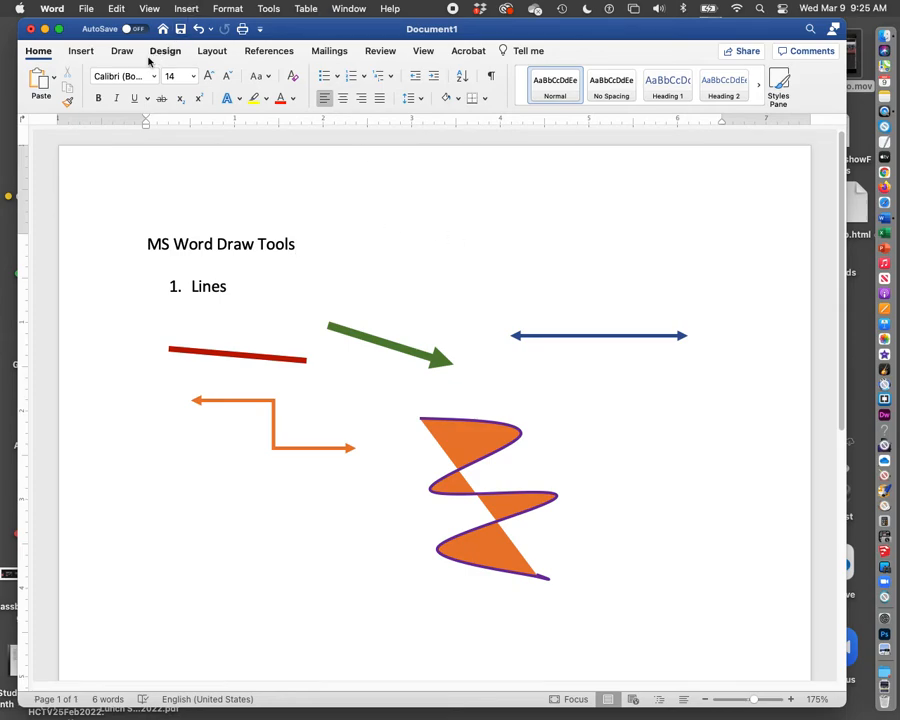
# - Draw a handwriting-style Freeform line below the elbow connector, about 1.32" wide and 0.97" high, and deselect it
pyautogui.click(80, 51)
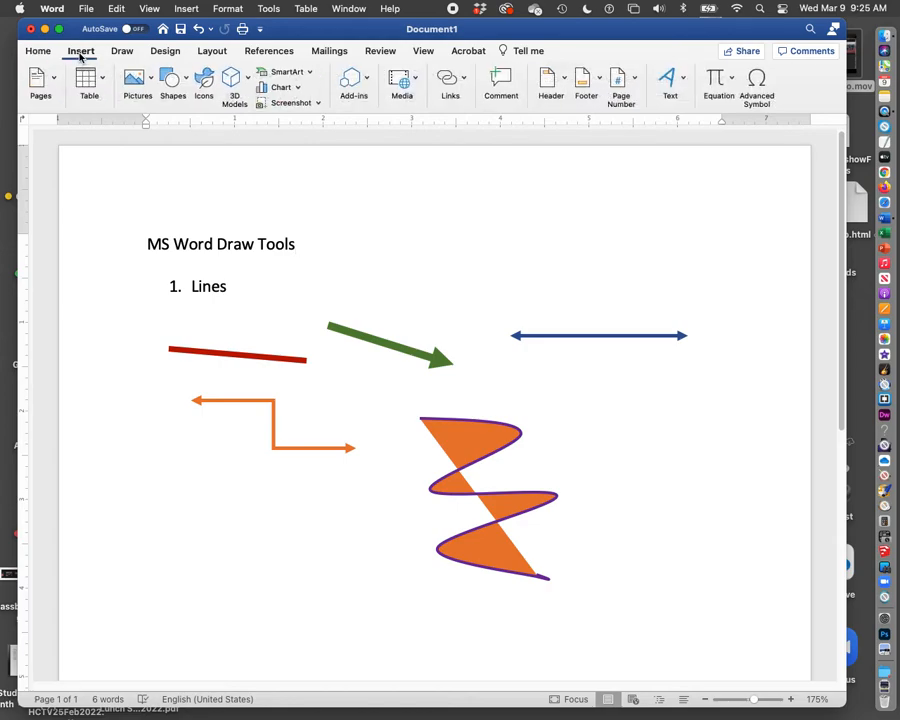
pyautogui.click(183, 88)
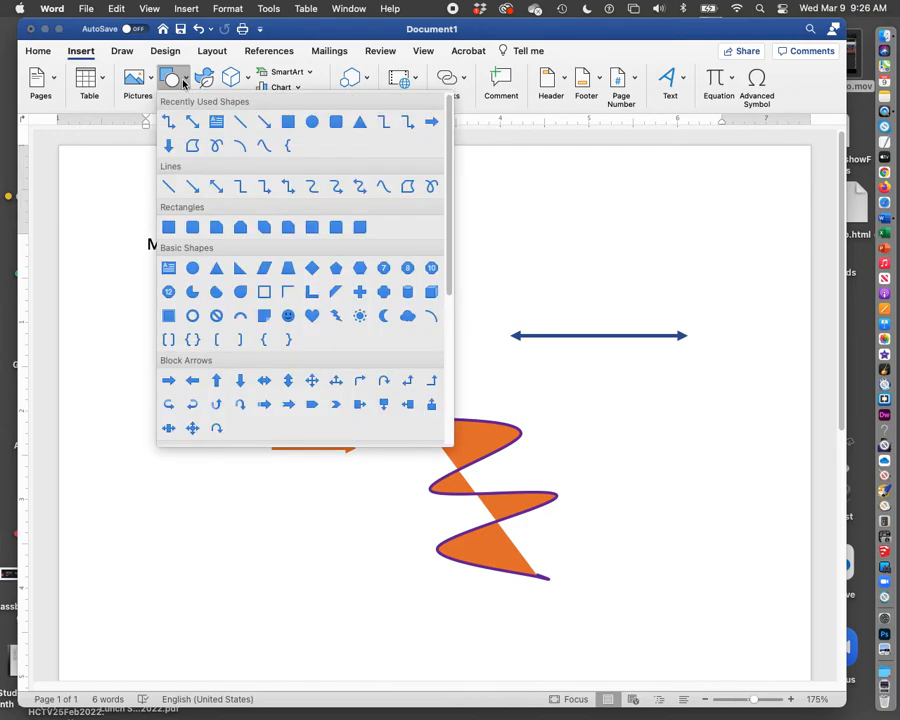
pyautogui.click(409, 187)
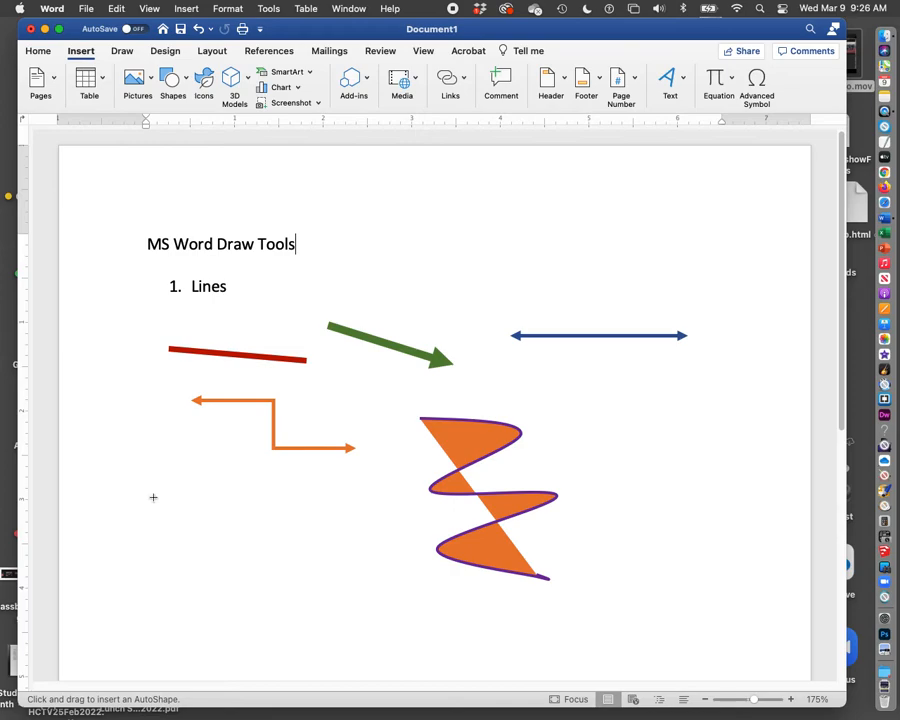
pyautogui.moveTo(152, 488)
pyautogui.mouseDown()
pyautogui.moveTo(153, 549)
pyautogui.moveTo(159, 477)
pyautogui.moveTo(161, 517)
pyautogui.moveTo(192, 541)
pyautogui.moveTo(195, 532)
pyautogui.moveTo(221, 538)
pyautogui.moveTo(221, 548)
pyautogui.moveTo(258, 525)
pyautogui.mouseUp()
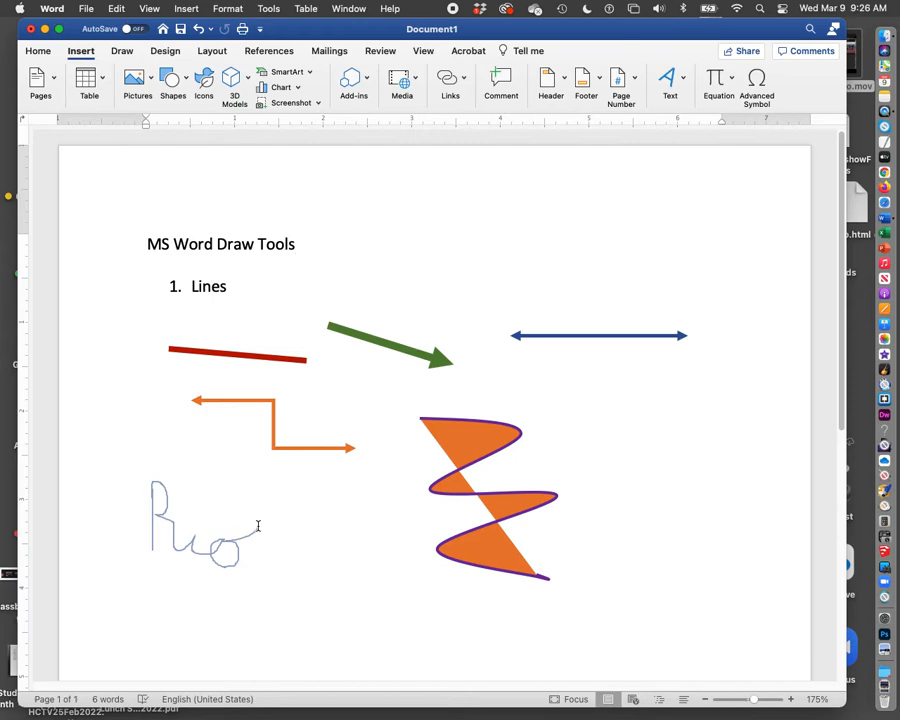
pyautogui.moveTo(258, 526); pyautogui.dragTo(258, 528)
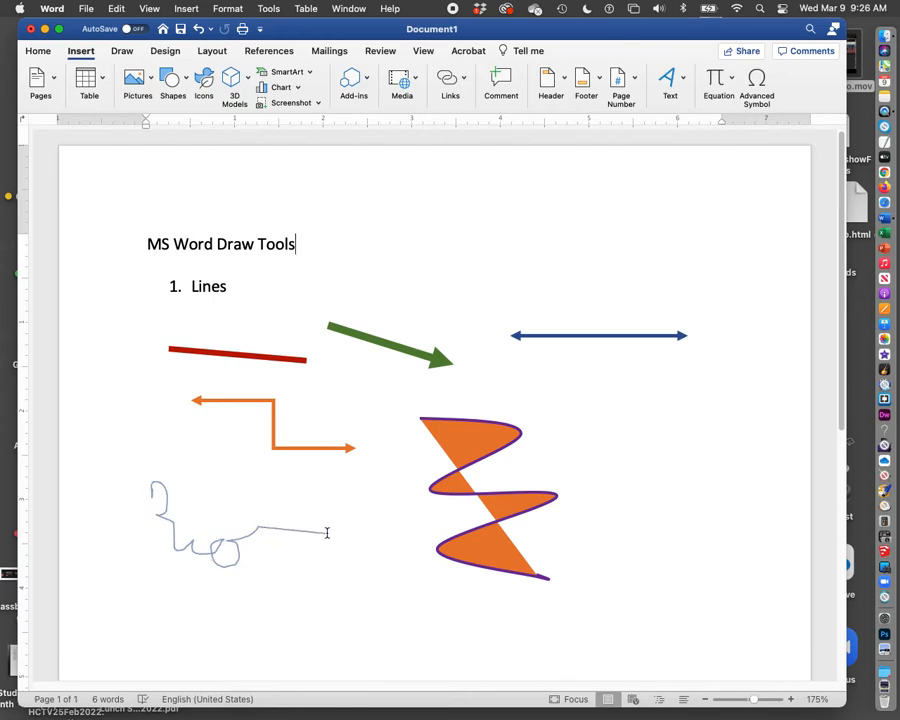
pyautogui.doubleClick(267, 537)
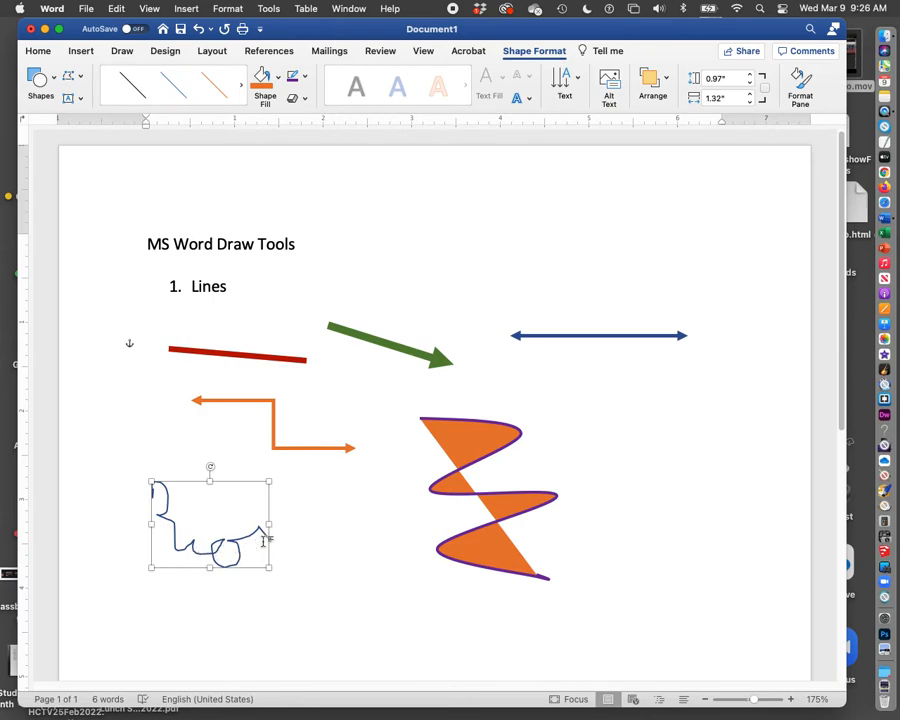
pyautogui.click(340, 532)
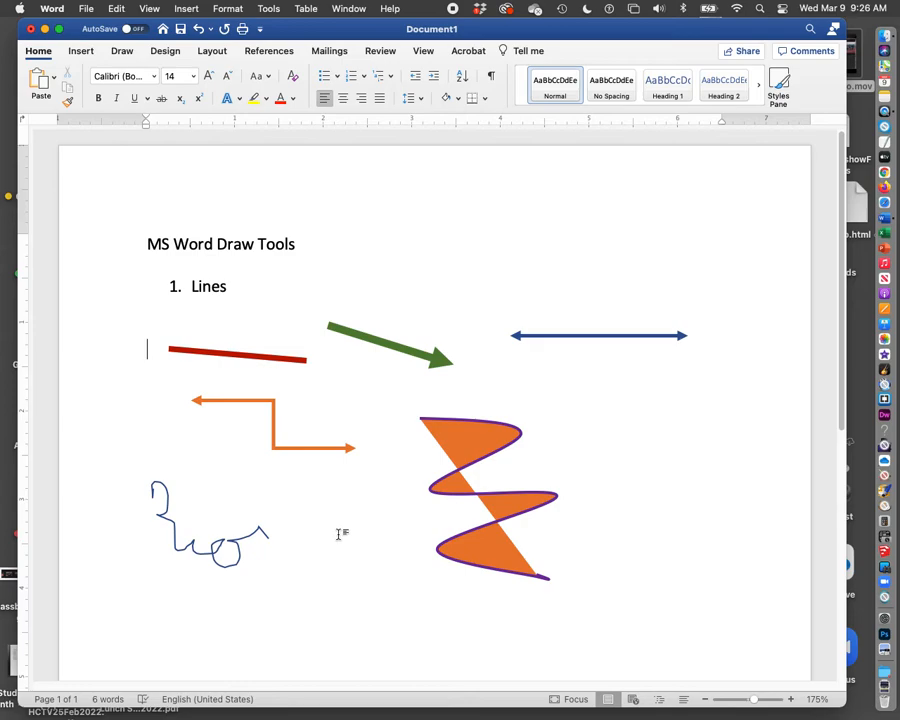
# - Draw a handwritten word with the Scribble line below the blue double-headed arrow, about 1.26" wide and 0.96" high
pyautogui.click(81, 51)
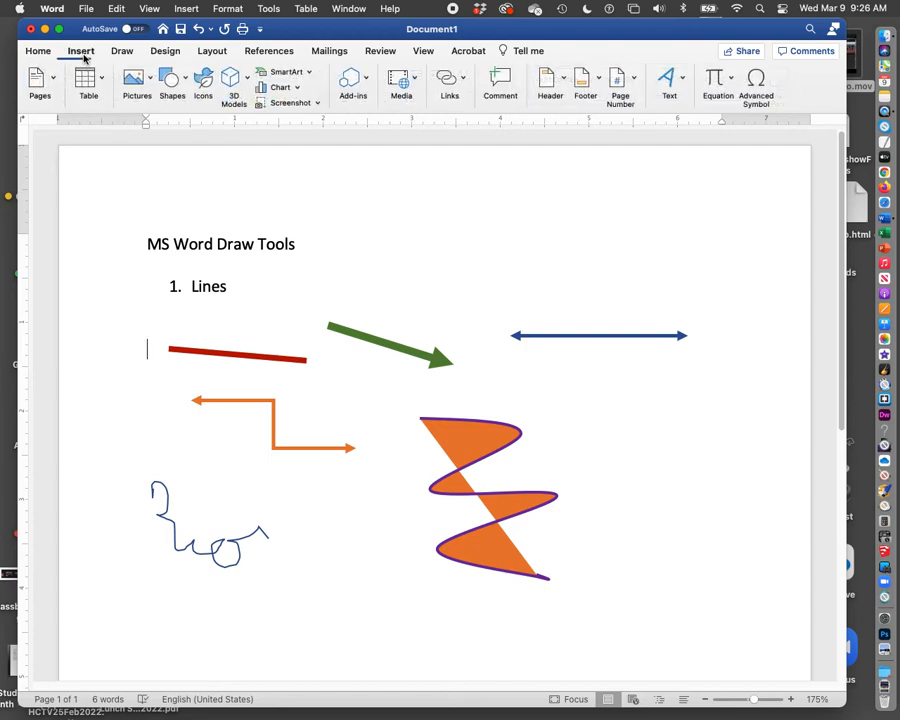
pyautogui.click(178, 82)
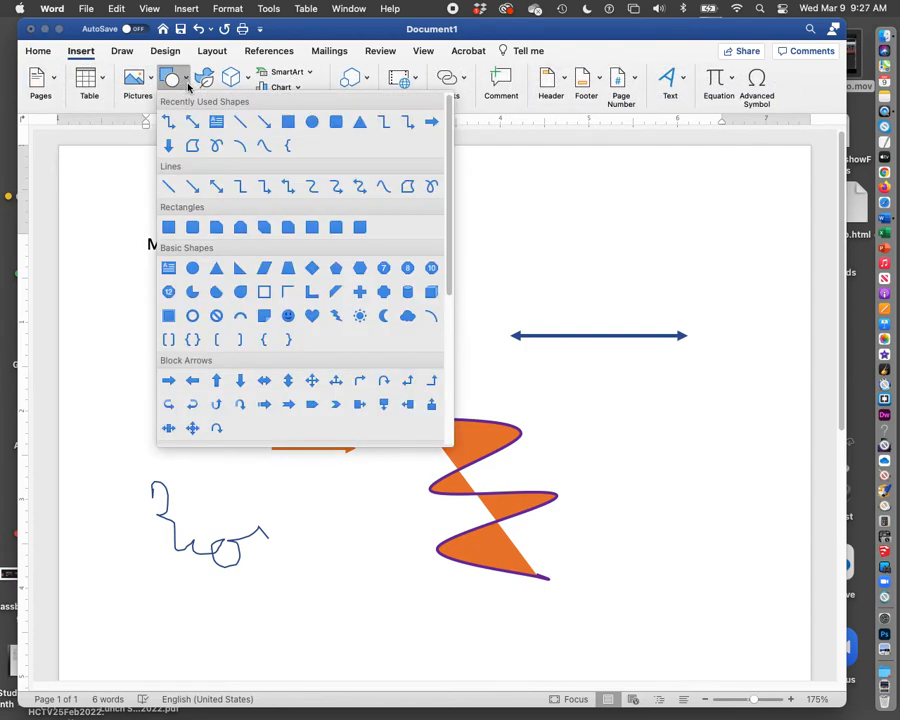
pyautogui.click(432, 186)
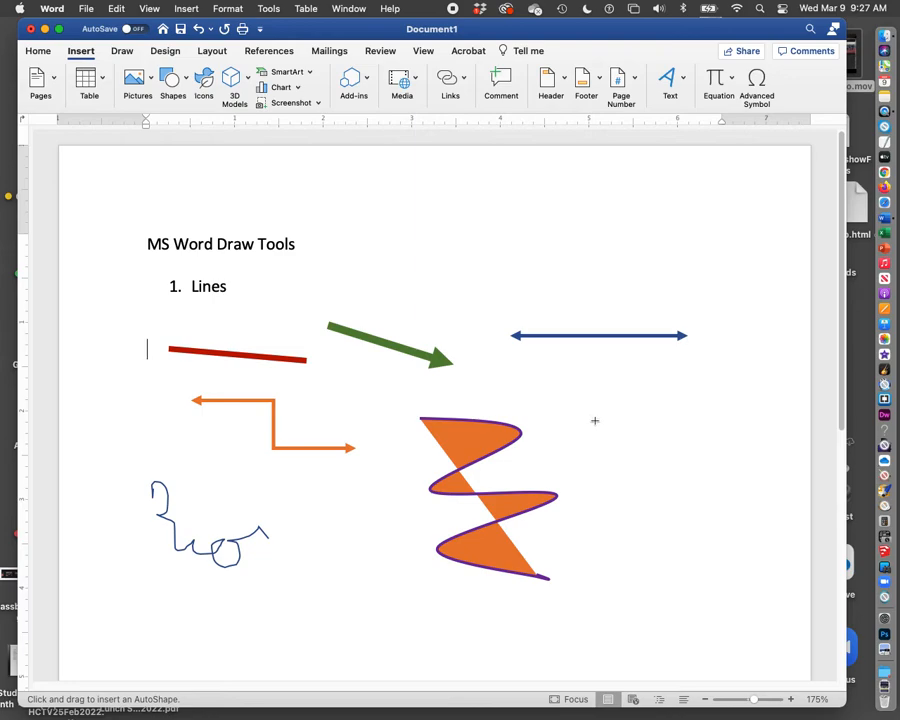
pyautogui.moveTo(598, 427)
pyautogui.mouseDown()
pyautogui.moveTo(601, 472)
pyautogui.moveTo(603, 440)
pyautogui.moveTo(636, 426)
pyautogui.moveTo(606, 450)
pyautogui.moveTo(628, 486)
pyautogui.moveTo(625, 472)
pyautogui.moveTo(648, 488)
pyautogui.moveTo(678, 484)
pyautogui.moveTo(677, 501)
pyautogui.moveTo(676, 478)
pyautogui.moveTo(706, 468)
pyautogui.mouseUp()
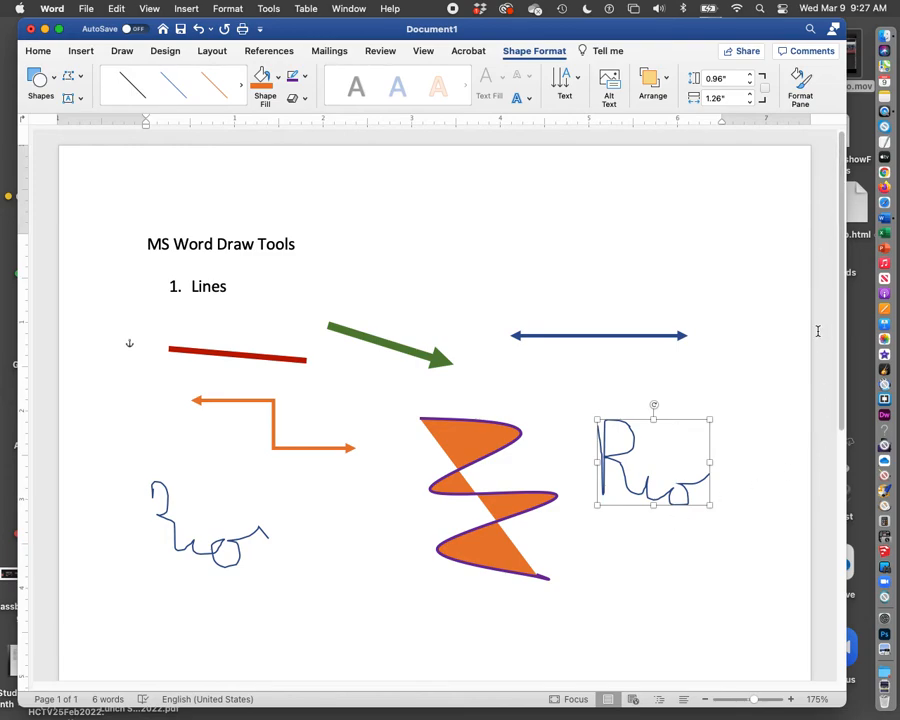
# - Give the scribbled word a red standard outline colour with a 2¼ pt weight, and deselect it
pyautogui.click(305, 78)
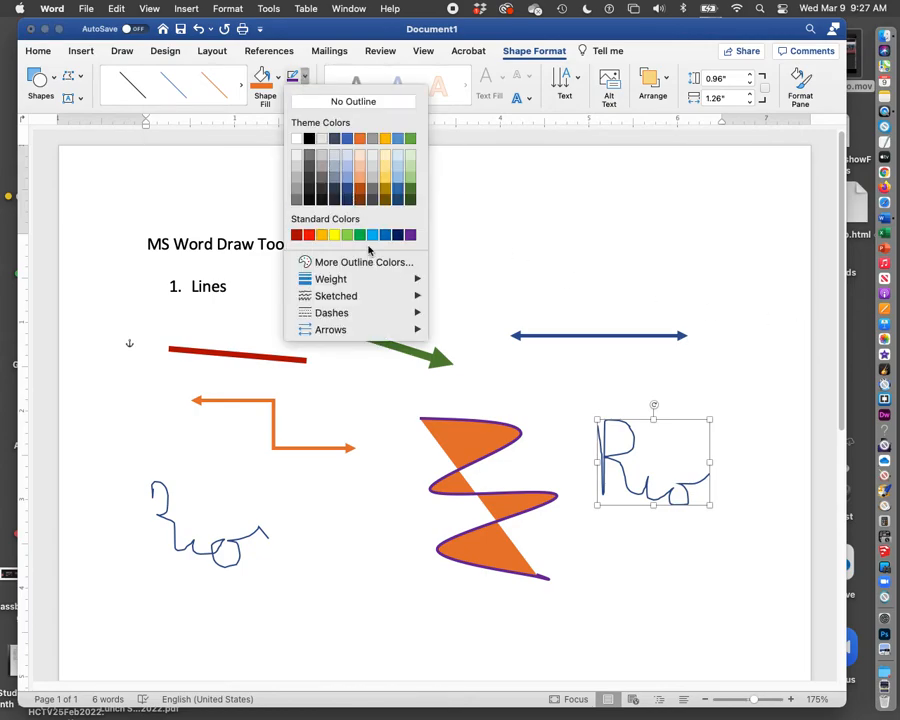
pyautogui.click(306, 235)
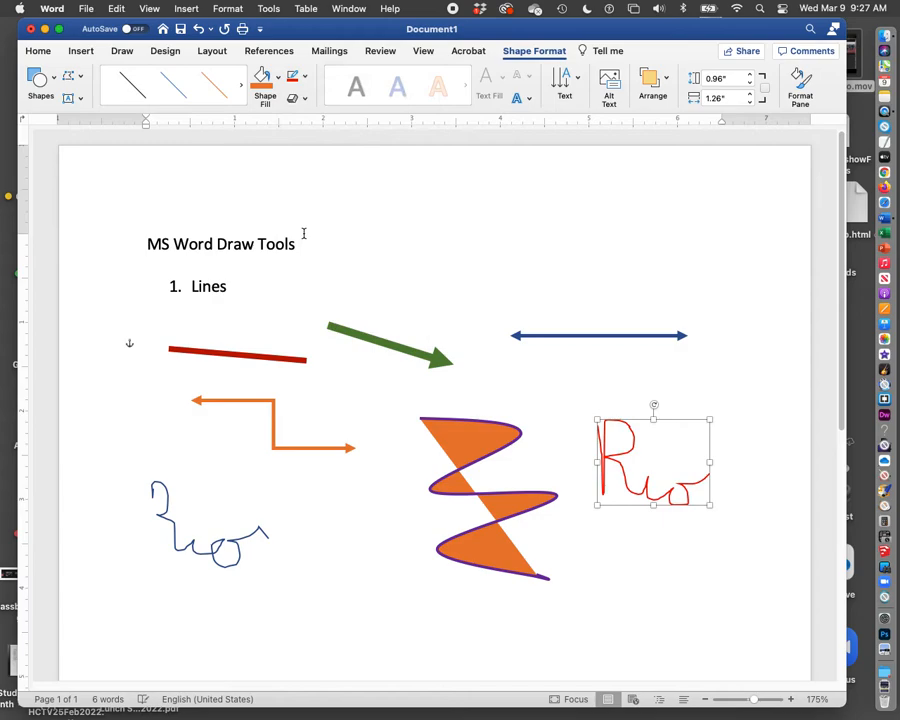
pyautogui.click(305, 78)
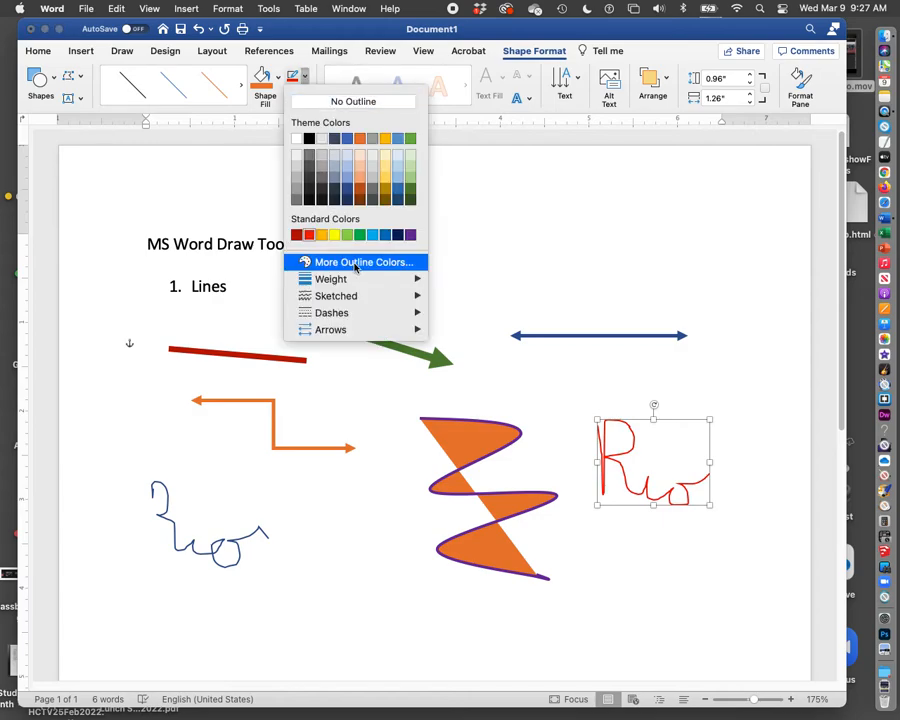
pyautogui.moveTo(357, 279)
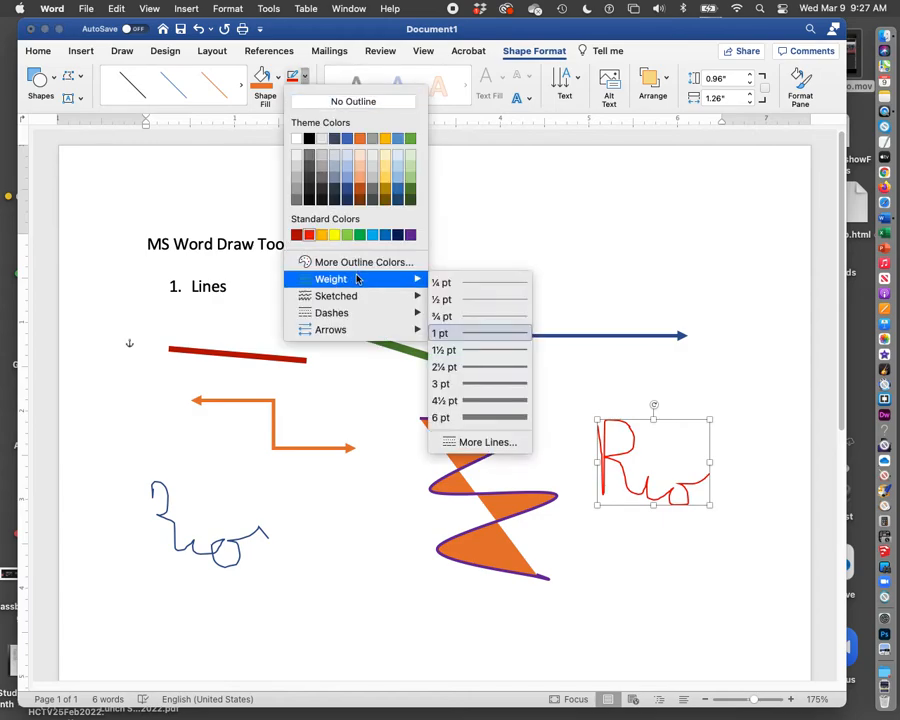
pyautogui.click(506, 362)
pyautogui.click(732, 343)
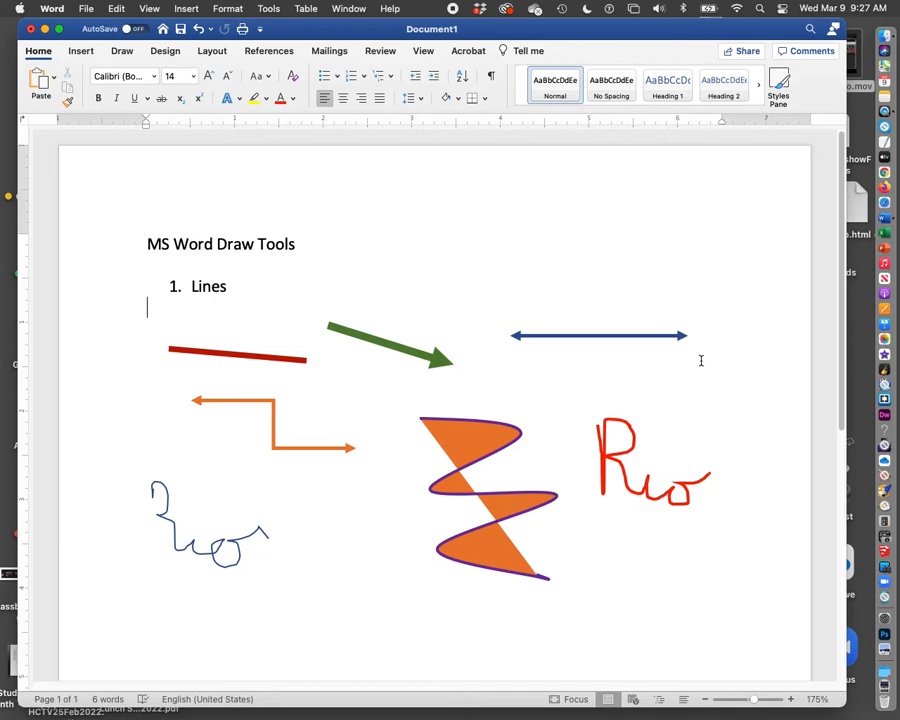
pyautogui.click(86, 54)
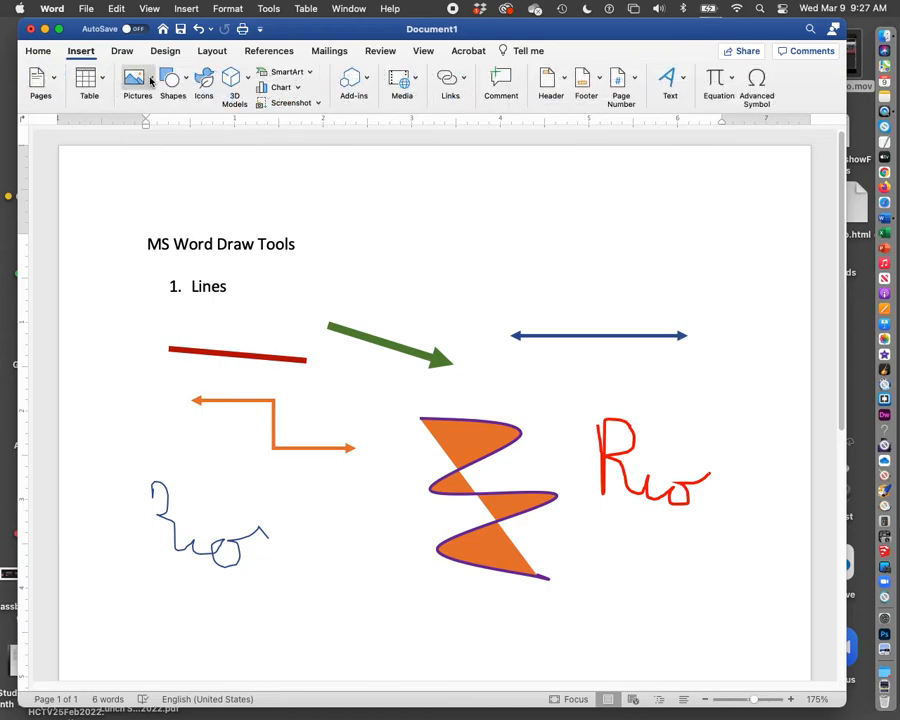
pyautogui.click(188, 84)
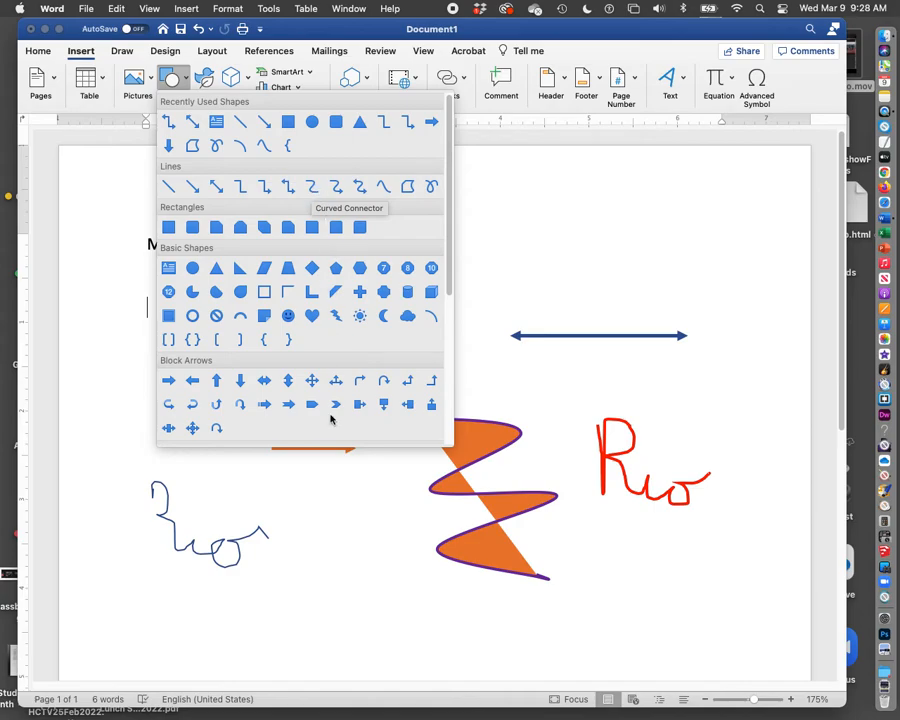
pyautogui.click(310, 632)
pyautogui.scroll(-5, 554, 264)
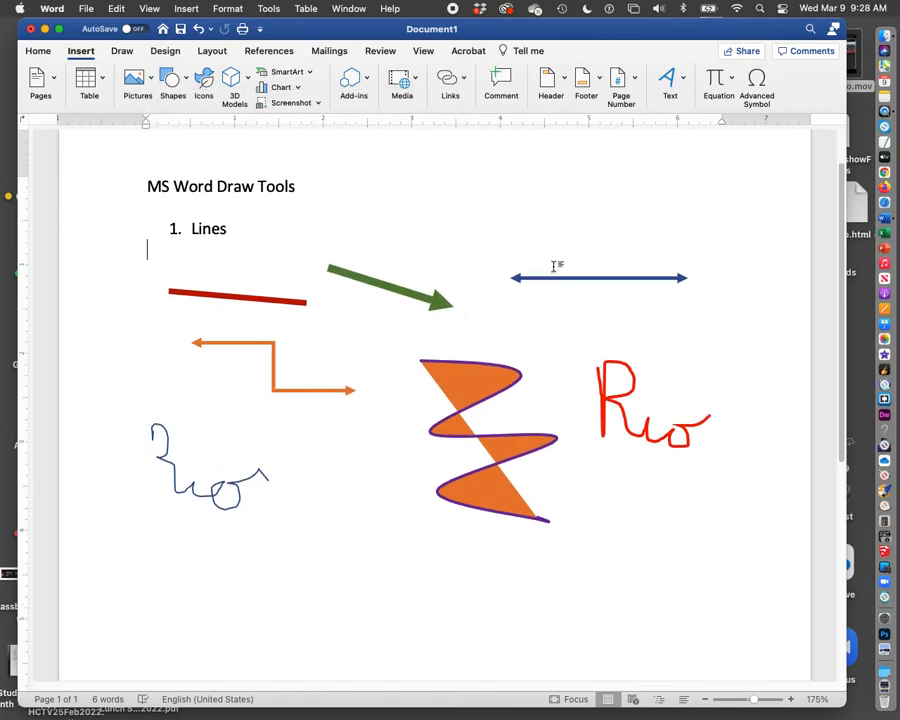
# - Start saving the document and enter DrawTools as the file name
pyautogui.click(86, 8)
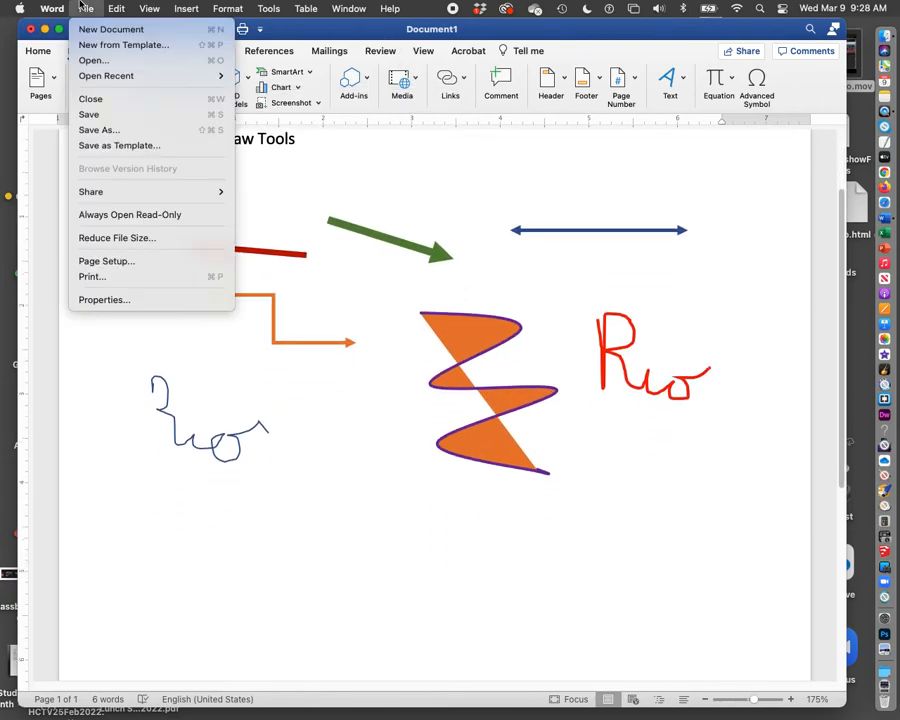
pyautogui.click(107, 117)
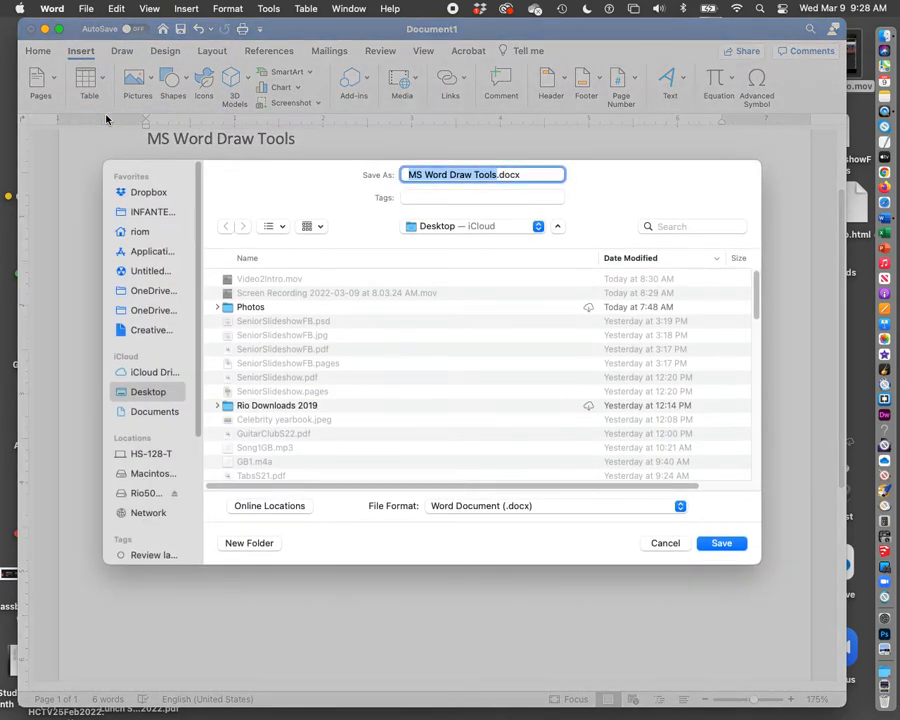
pyautogui.write('Draw')
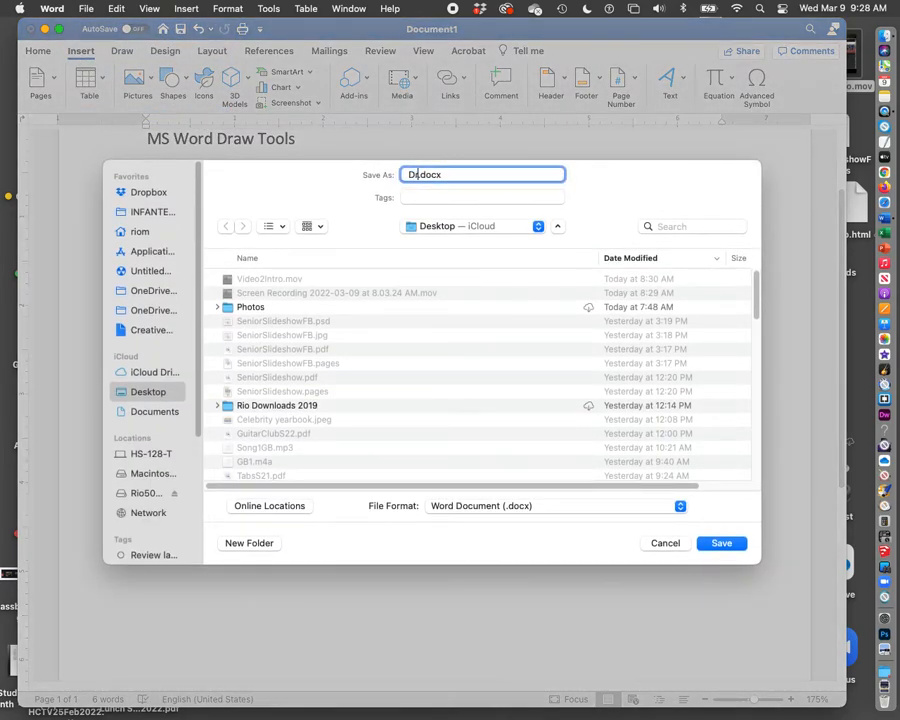
pyautogui.write('Tools')
# - Choose the Word folder inside the desktop's CompLitS2022 folder as the save location
pyautogui.scroll(-10, 336, 426)
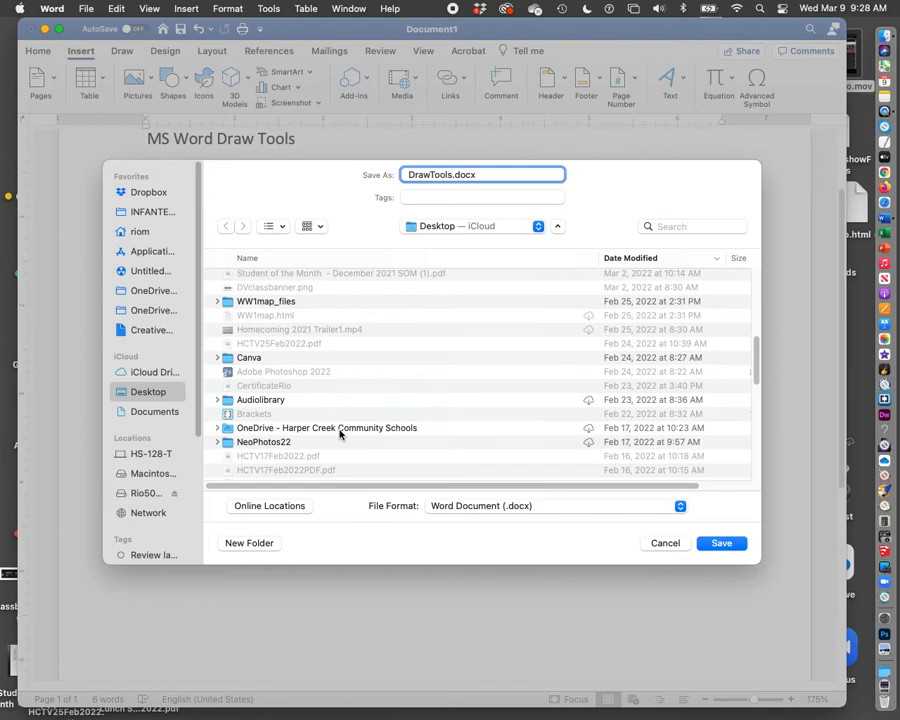
pyautogui.scroll(10, 339, 433)
pyautogui.scroll(-5, 339, 433)
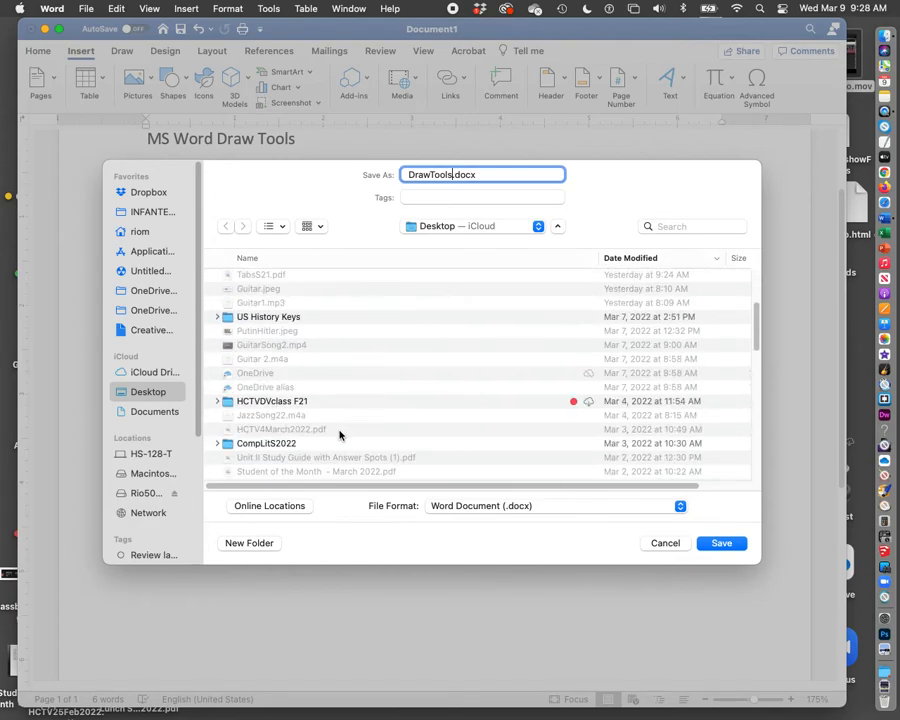
pyautogui.scroll(-4, 339, 433)
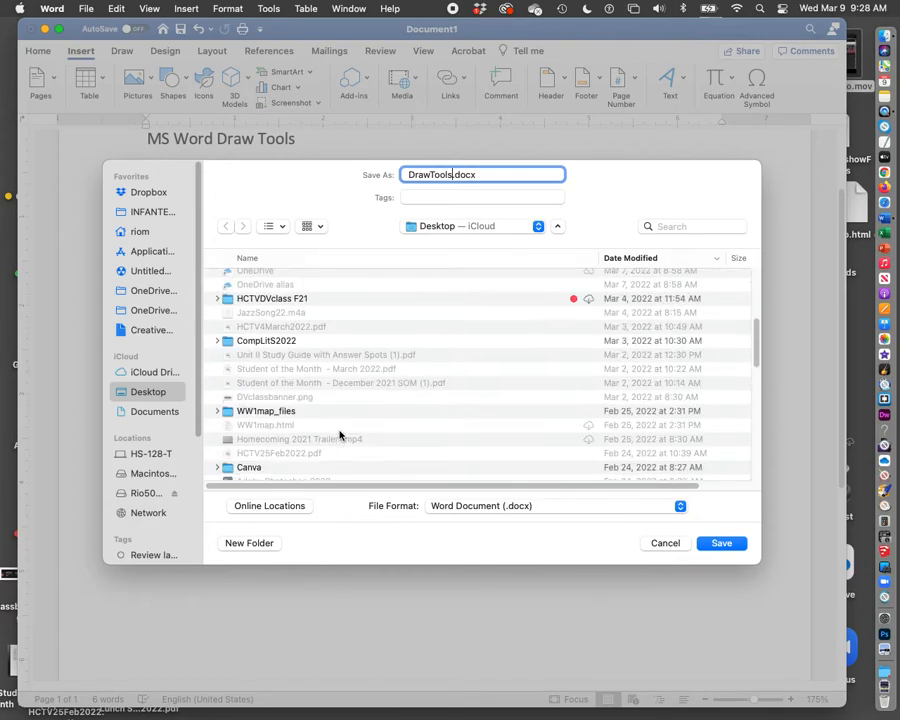
pyautogui.doubleClick(268, 341)
pyautogui.doubleClick(228, 279)
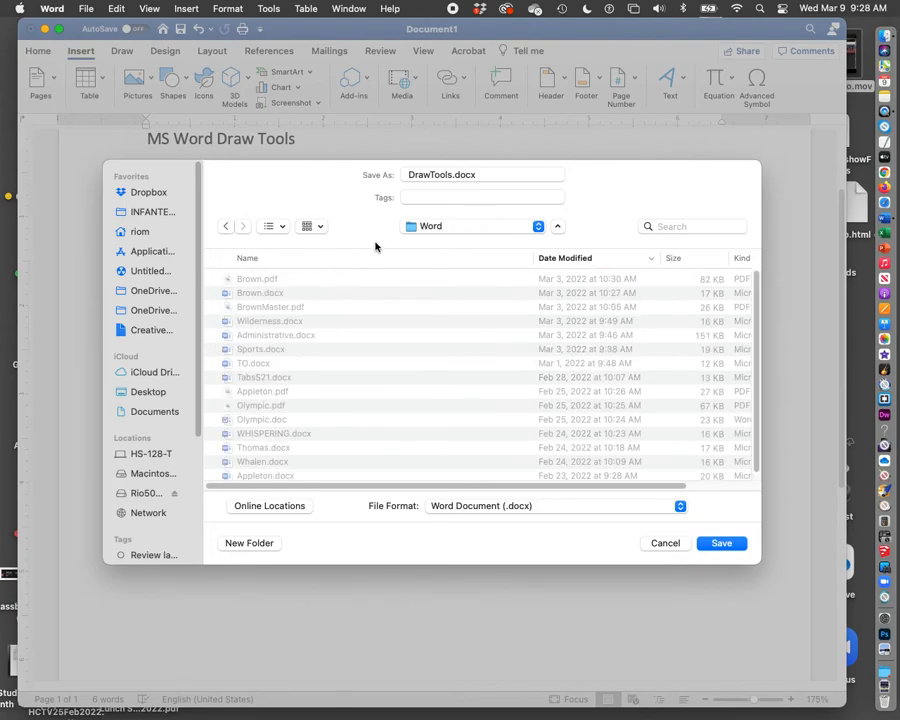
# - Extend the file name to DrawToolsS22 and save the document as a .docx file
pyautogui.click(451, 175)
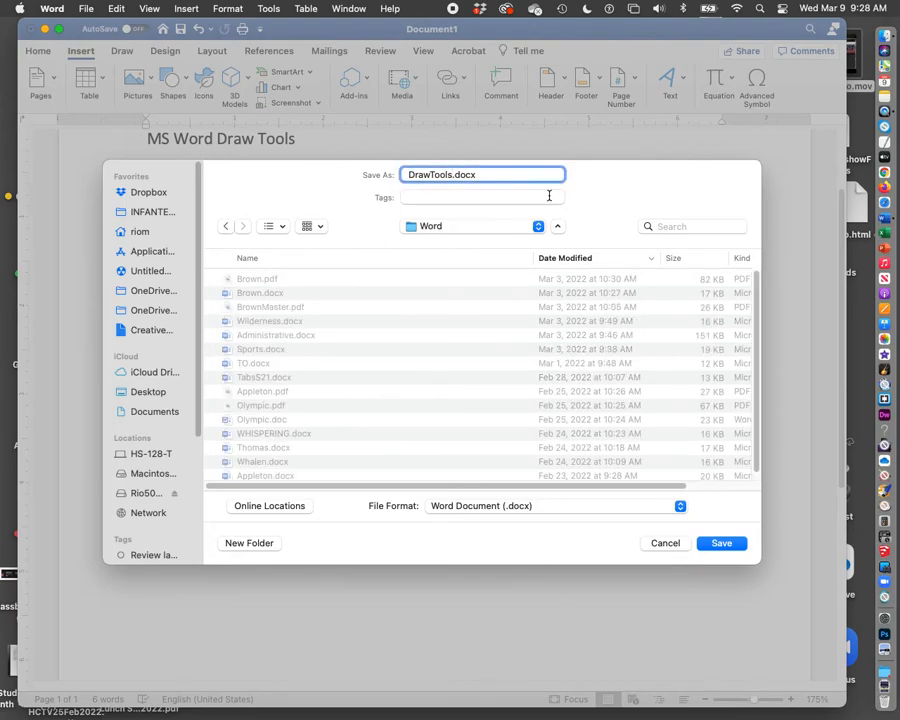
pyautogui.write('S22')
pyautogui.click(721, 543)
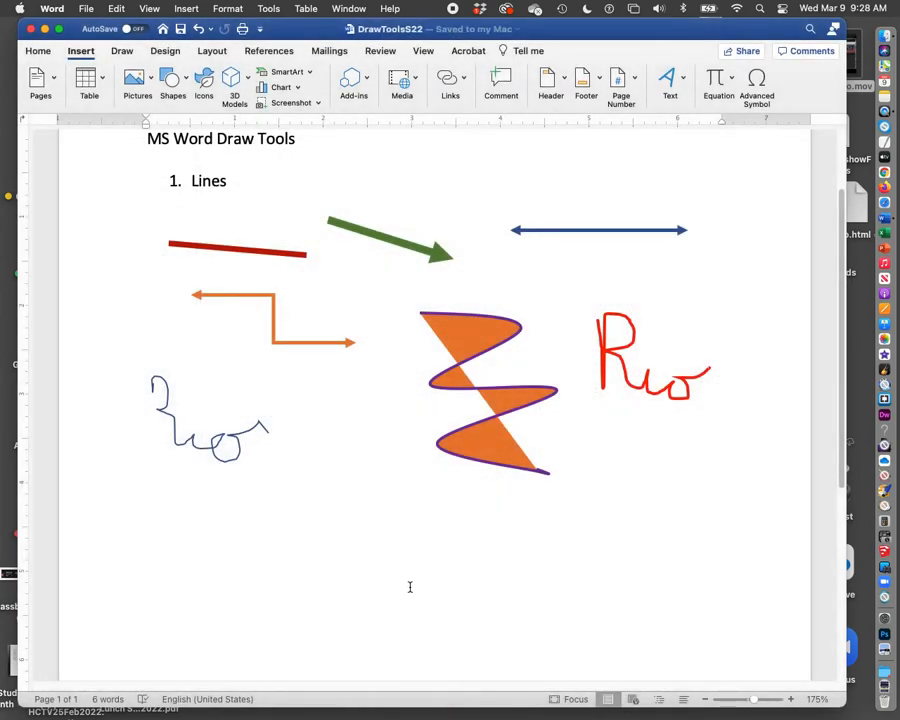
pyautogui.scroll(-2, 334, 536)
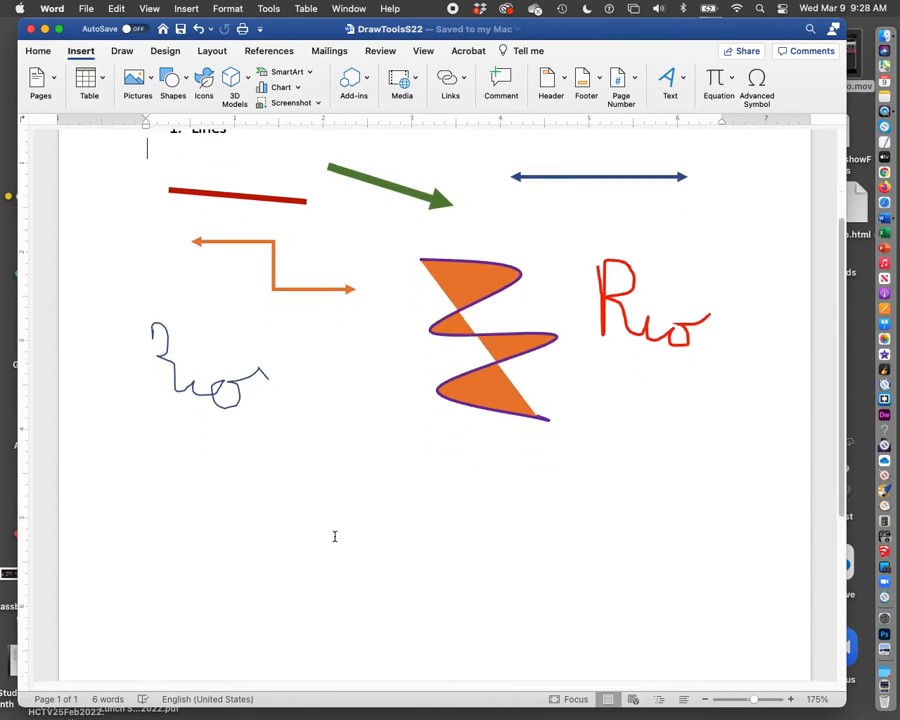
# - Add a second numbered item reading Rectangles below the blue scribble, and end the list with an empty line under it
pyautogui.scroll(1, 362, 549)
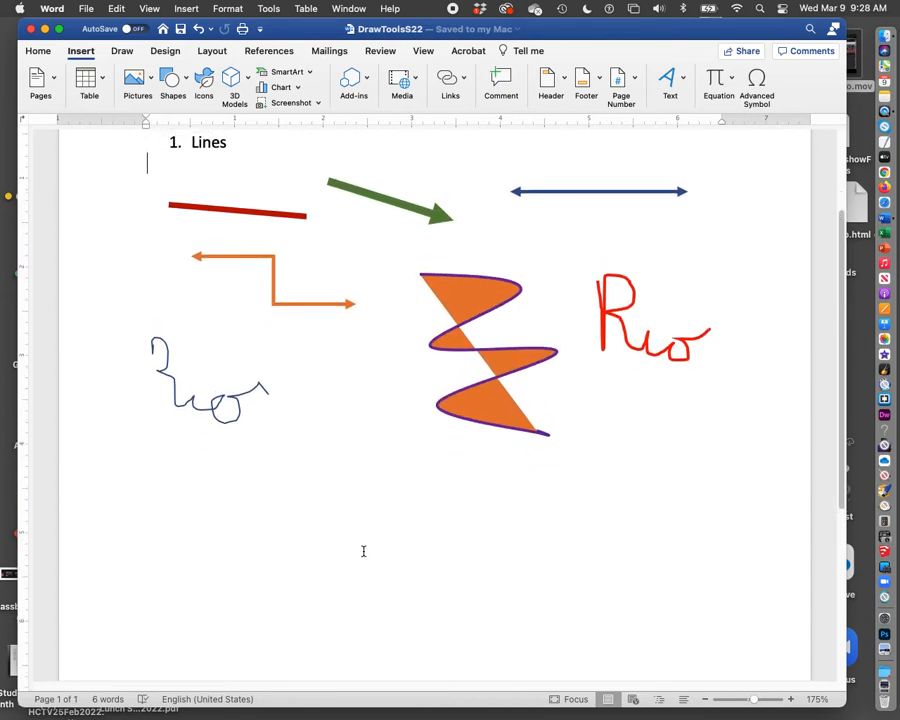
pyautogui.doubleClick(211, 478)
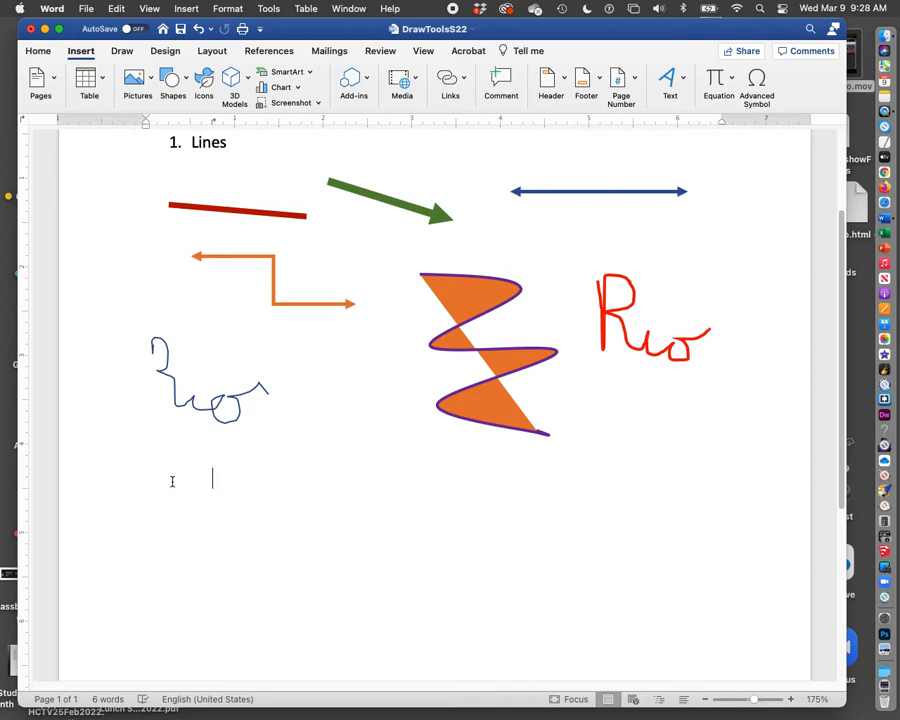
pyautogui.scroll(-5, 426, 572)
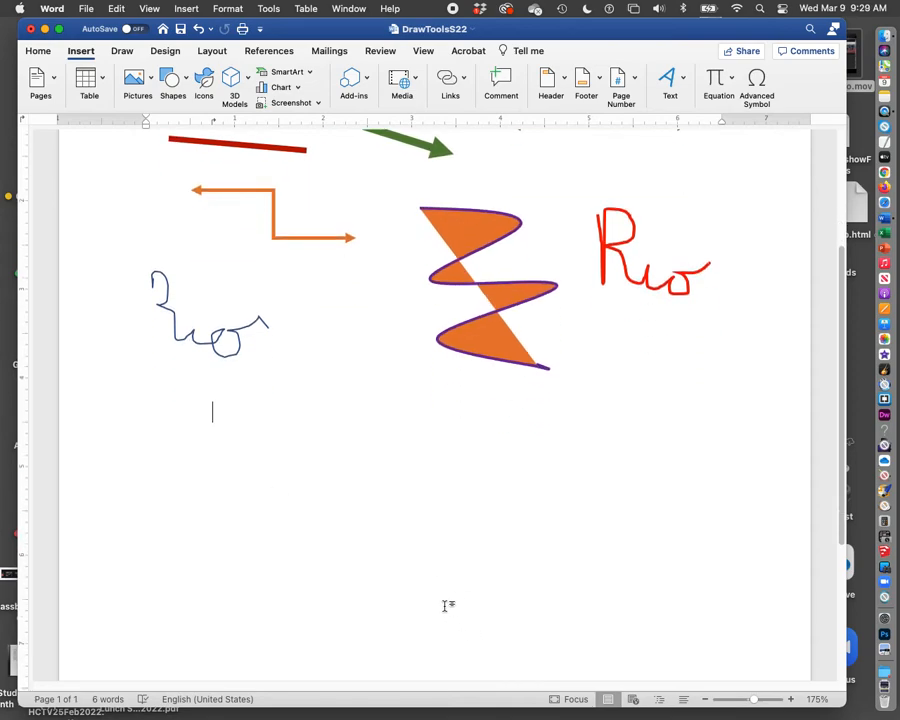
pyautogui.scroll(-5, 443, 614)
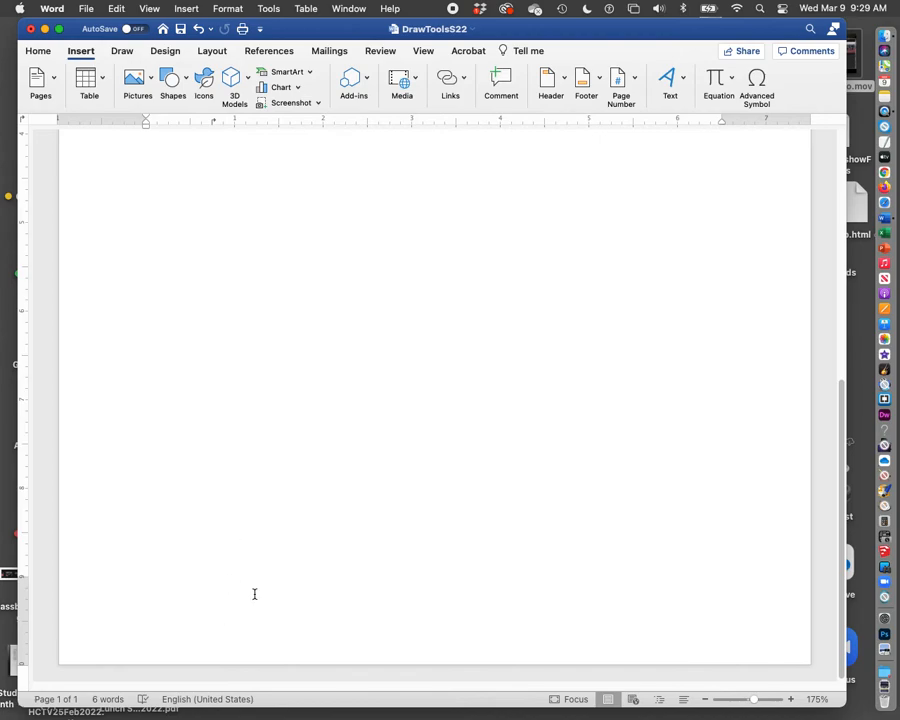
pyautogui.scroll(10, 250, 600)
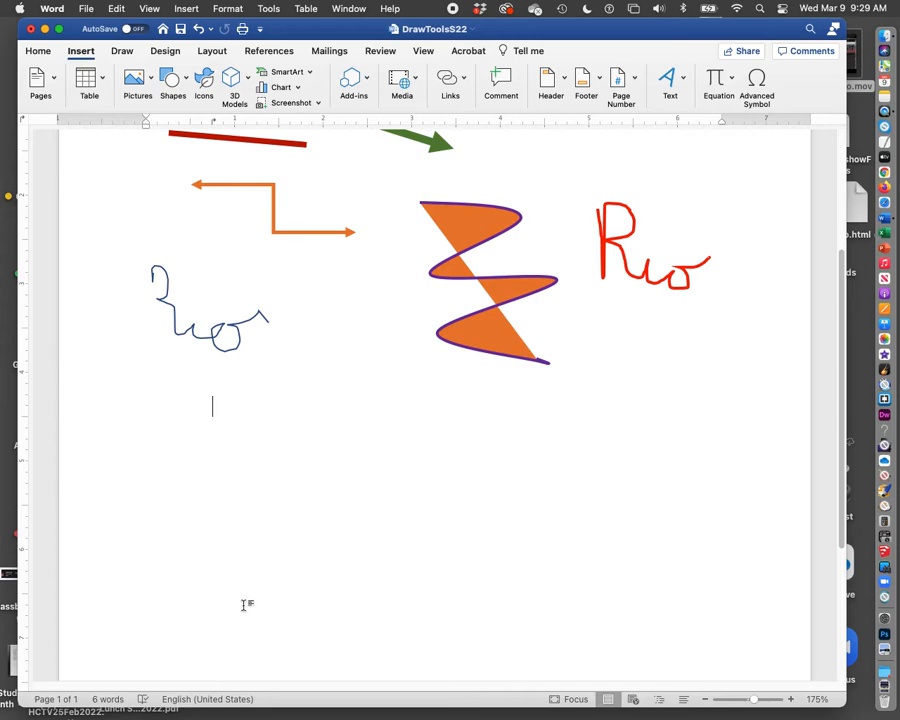
pyautogui.scroll(5, 297, 578)
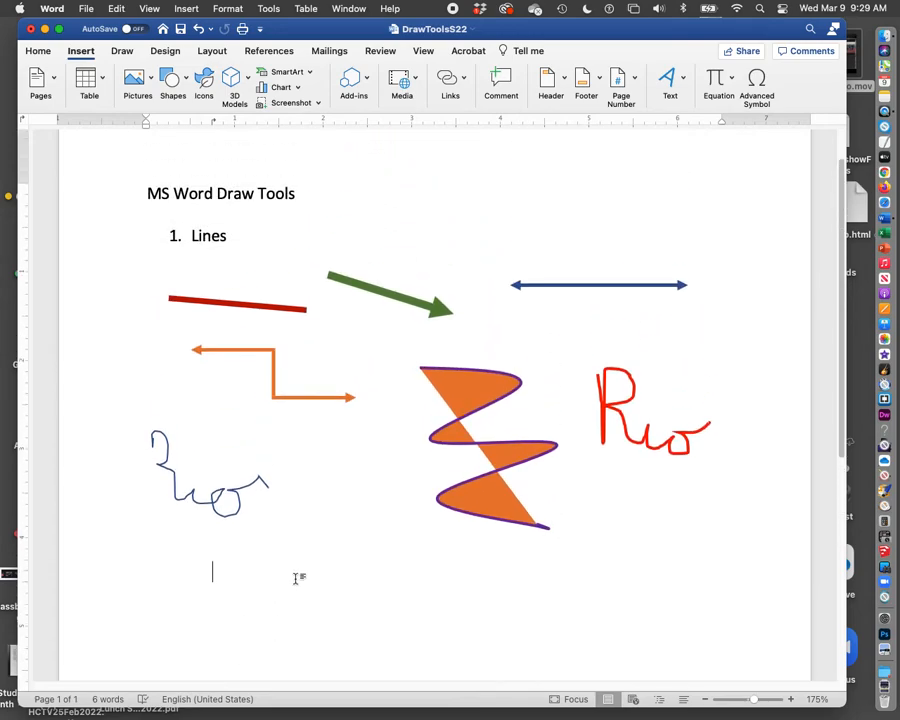
pyautogui.scroll(-1, 462, 578)
pyautogui.write('2. ')
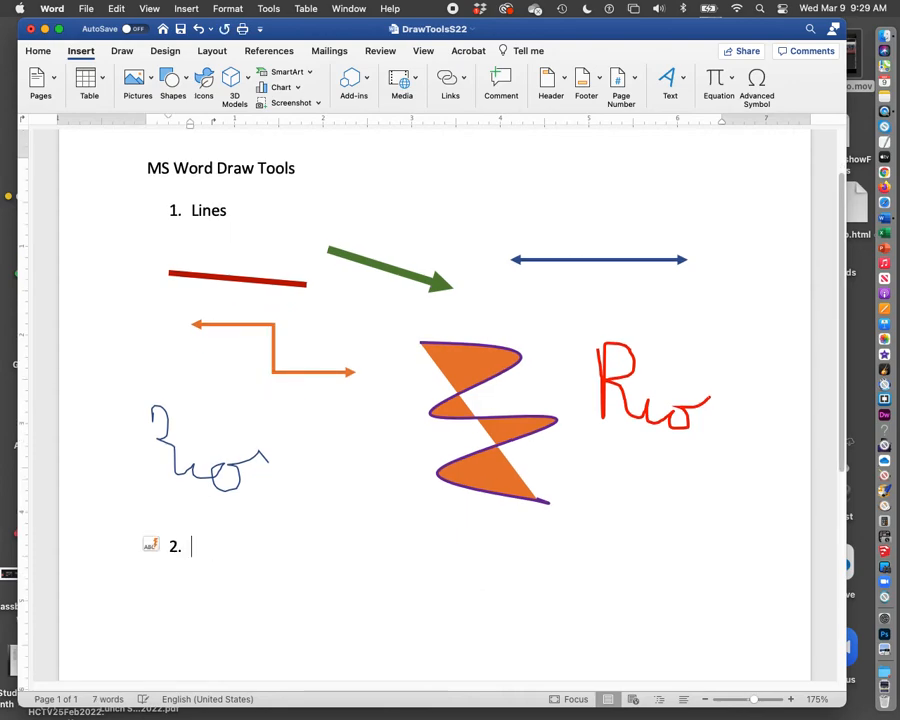
pyautogui.write('Rect')
pyautogui.write('n')
pyautogui.press('BackSpace')
pyautogui.write('angles')
pyautogui.press('Return')
pyautogui.press('Return')
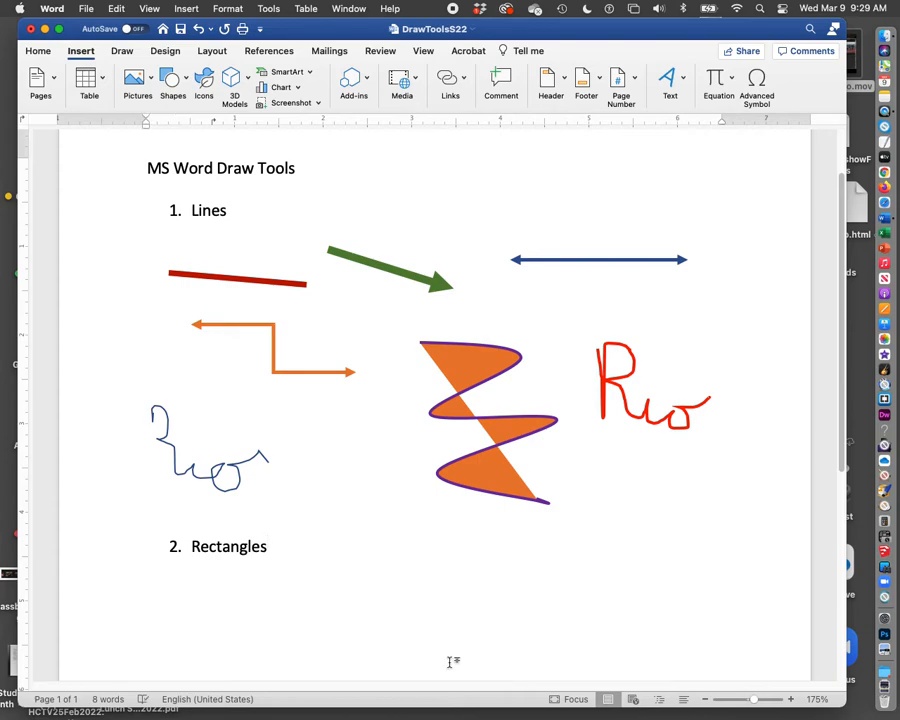
# - Draw a plain rectangle about 0.87" high and 1.73" wide below the Rectangles item
pyautogui.scroll(-2, 580, 552)
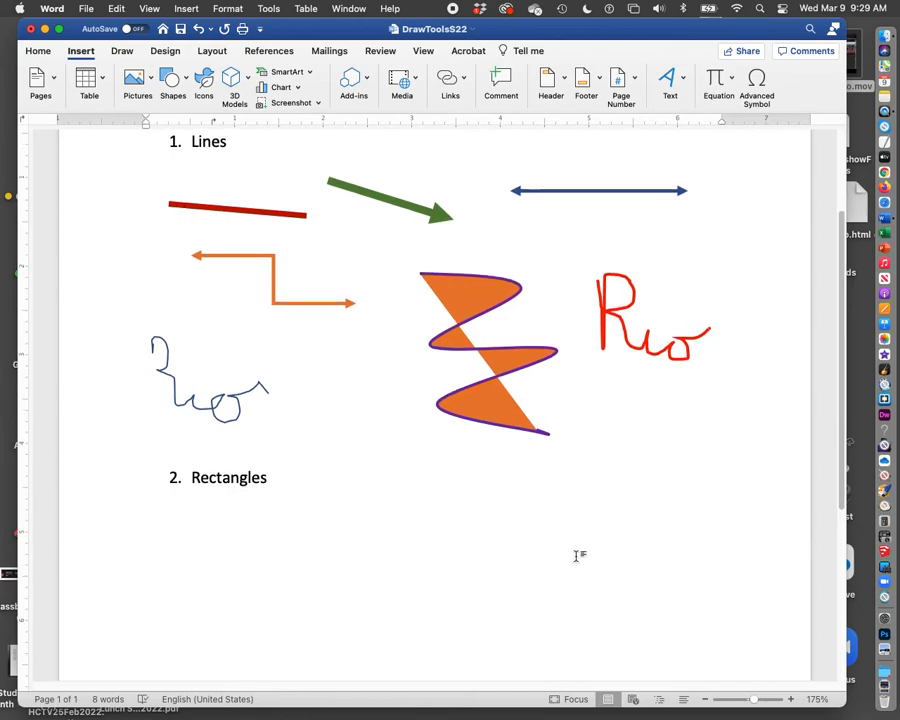
pyautogui.scroll(-3, 577, 556)
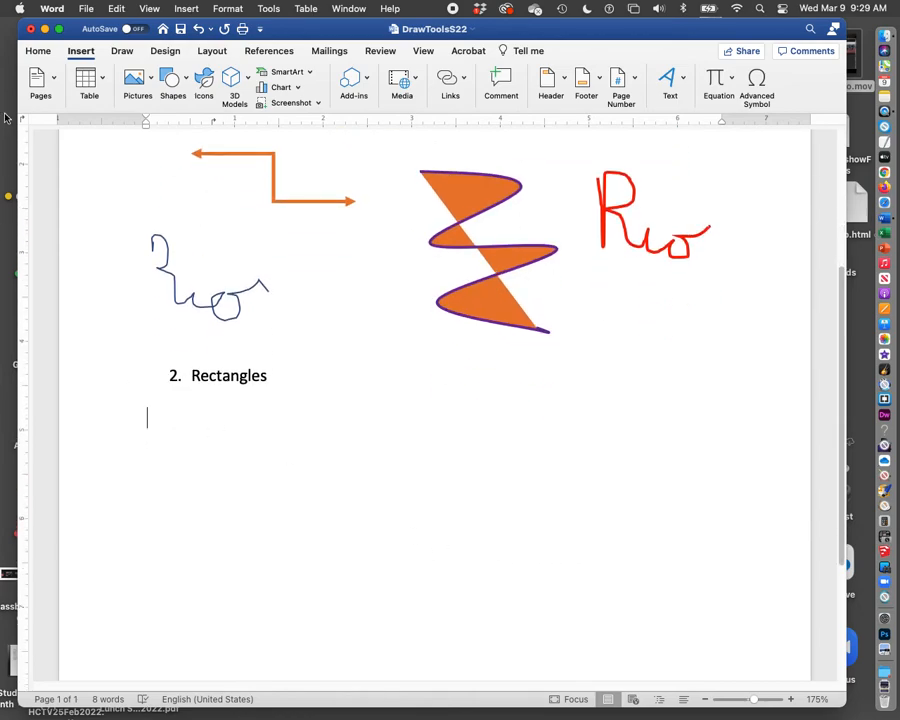
pyautogui.click(175, 78)
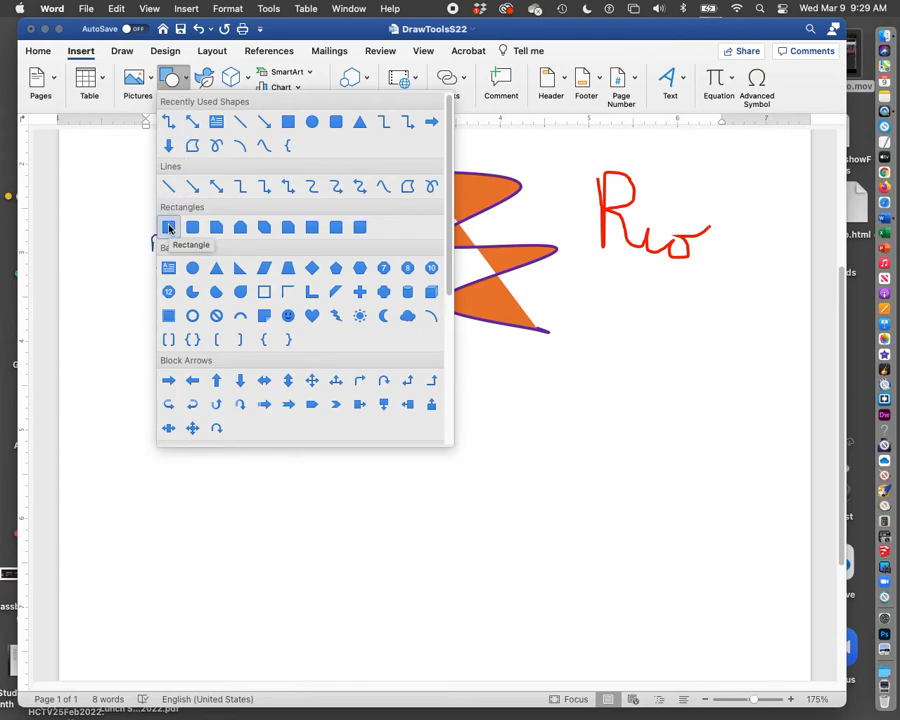
pyautogui.click(168, 228)
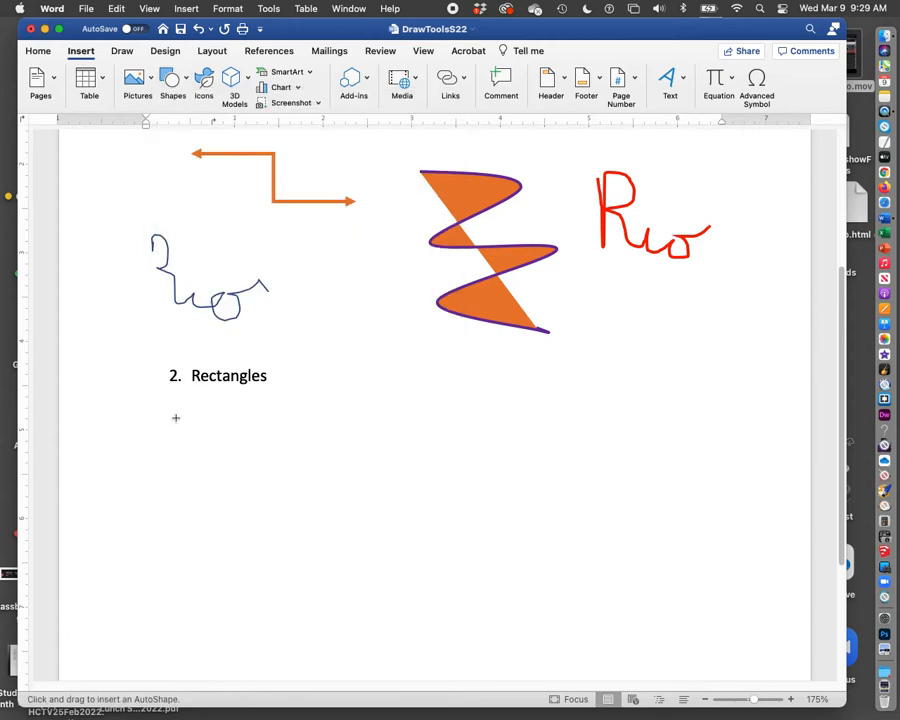
pyautogui.moveTo(182, 423)
pyautogui.mouseDown()
pyautogui.moveTo(212, 454)
pyautogui.moveTo(337, 503)
pyautogui.mouseUp()
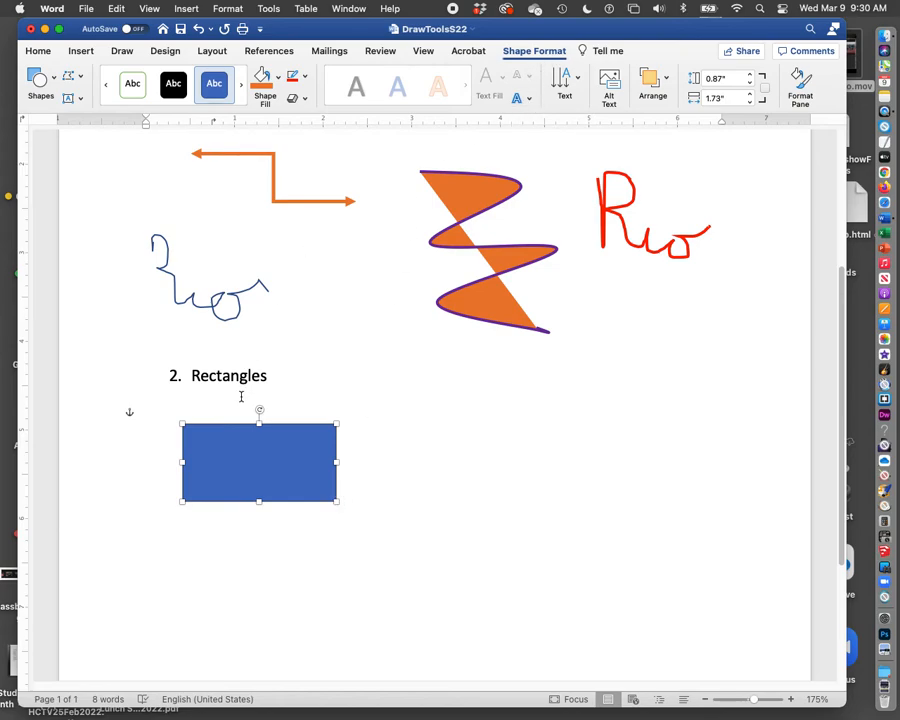
# - Try the orange, grey, gold, green and light blue preset shape styles on the rectangle
pyautogui.click(240, 87)
pyautogui.click(138, 87)
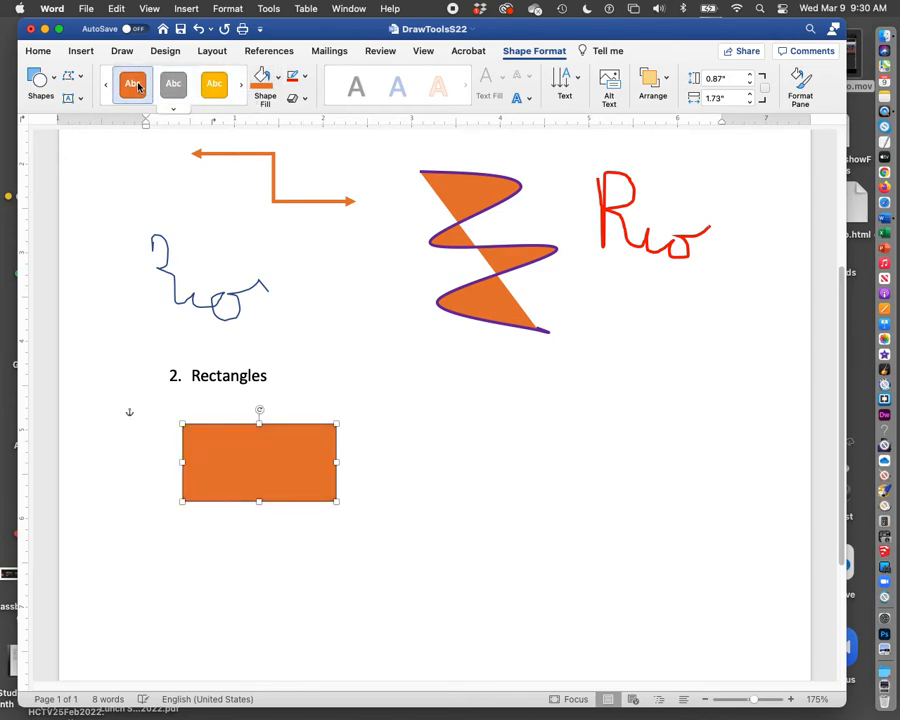
pyautogui.click(172, 87)
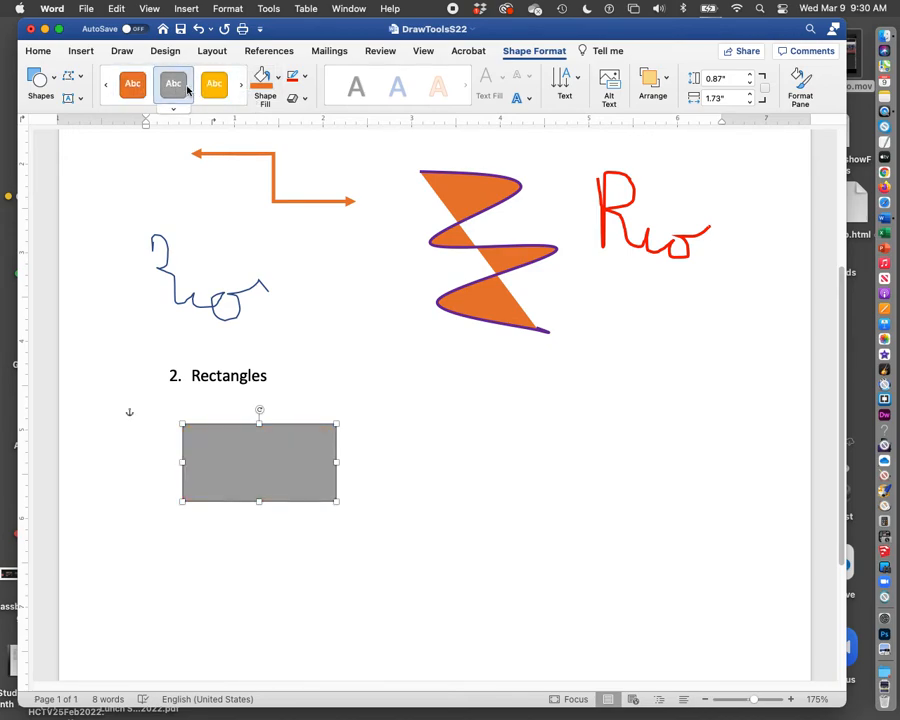
pyautogui.click(213, 85)
pyautogui.click(240, 87)
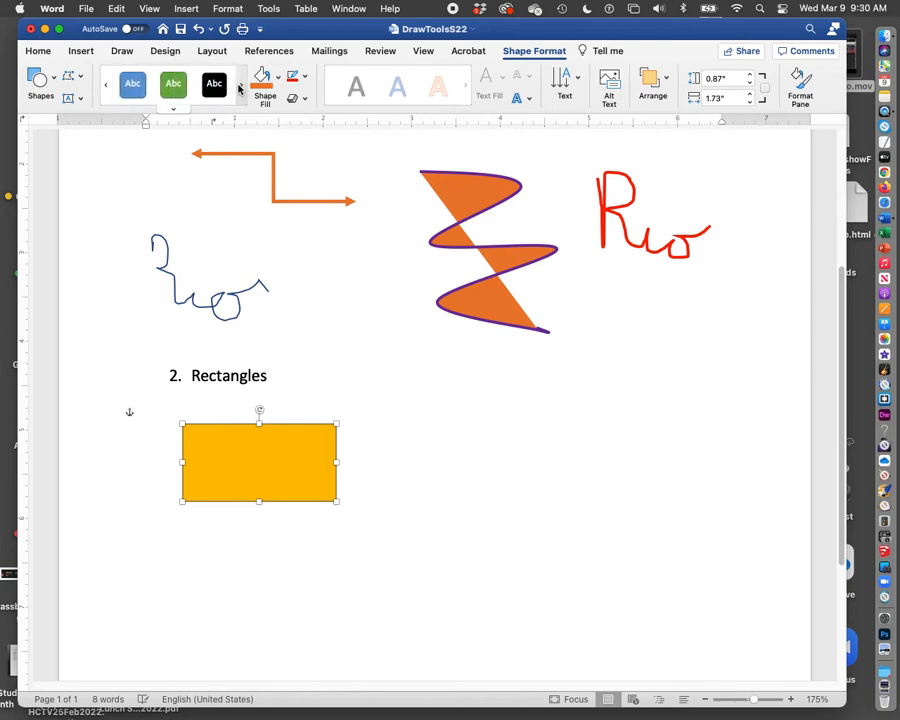
pyautogui.click(172, 86)
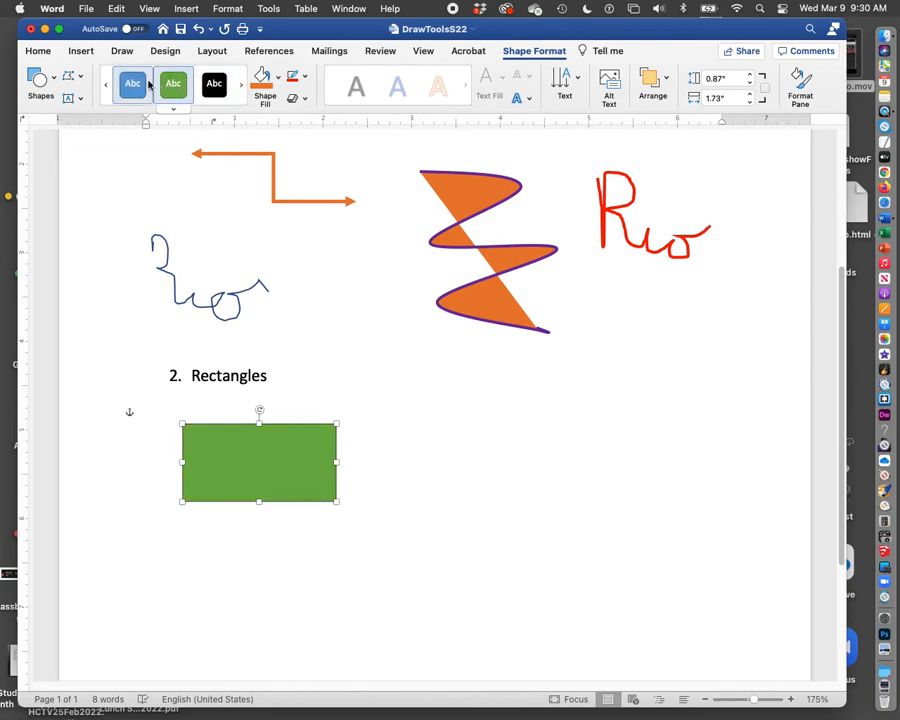
pyautogui.click(142, 84)
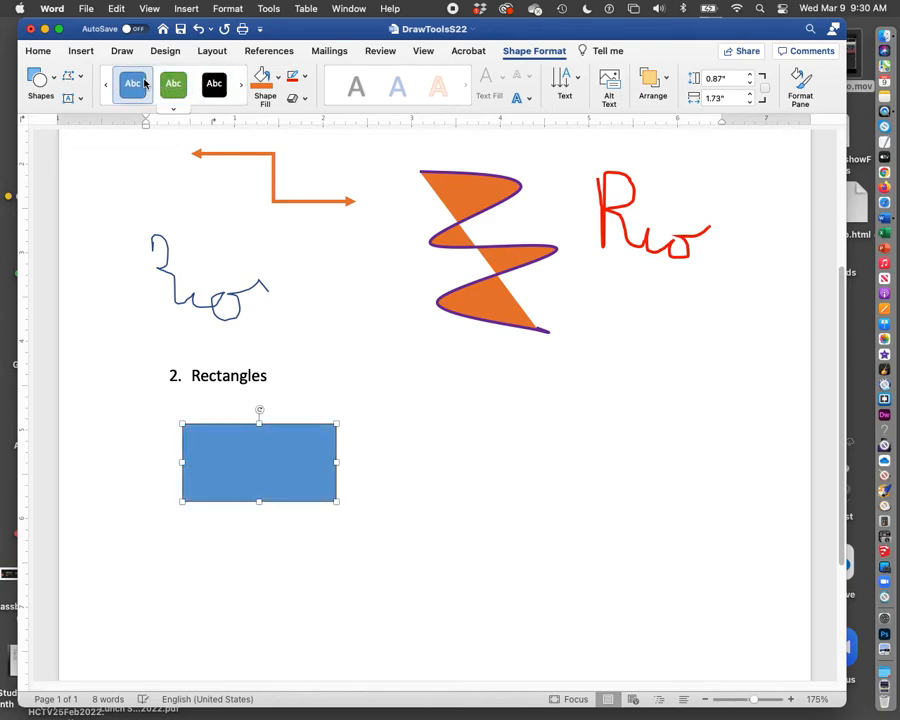
# - Fill the rectangle with the standard orange colour
pyautogui.click(278, 80)
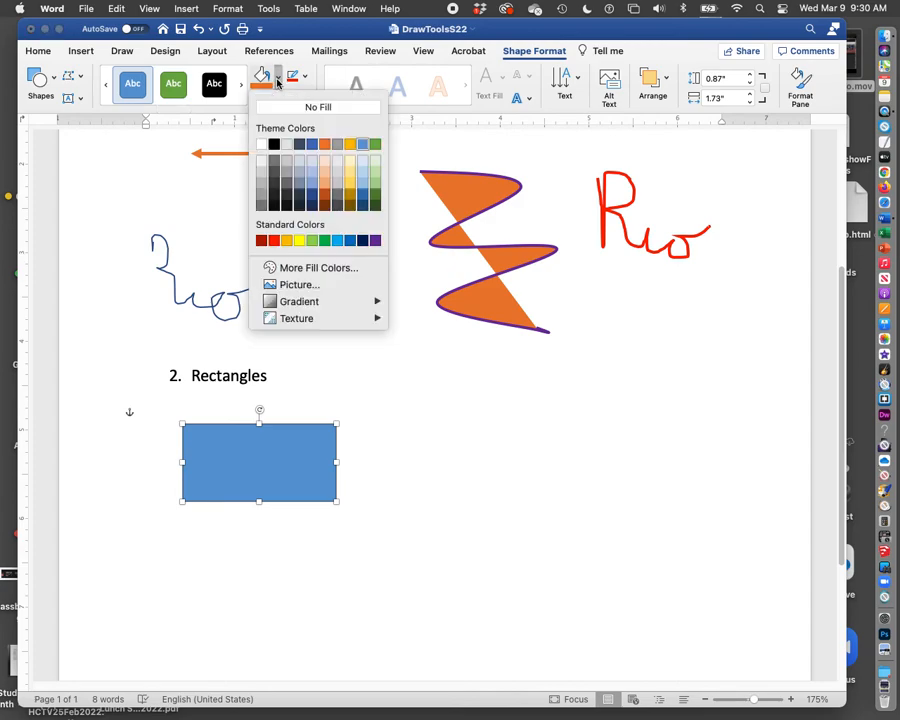
pyautogui.click(287, 240)
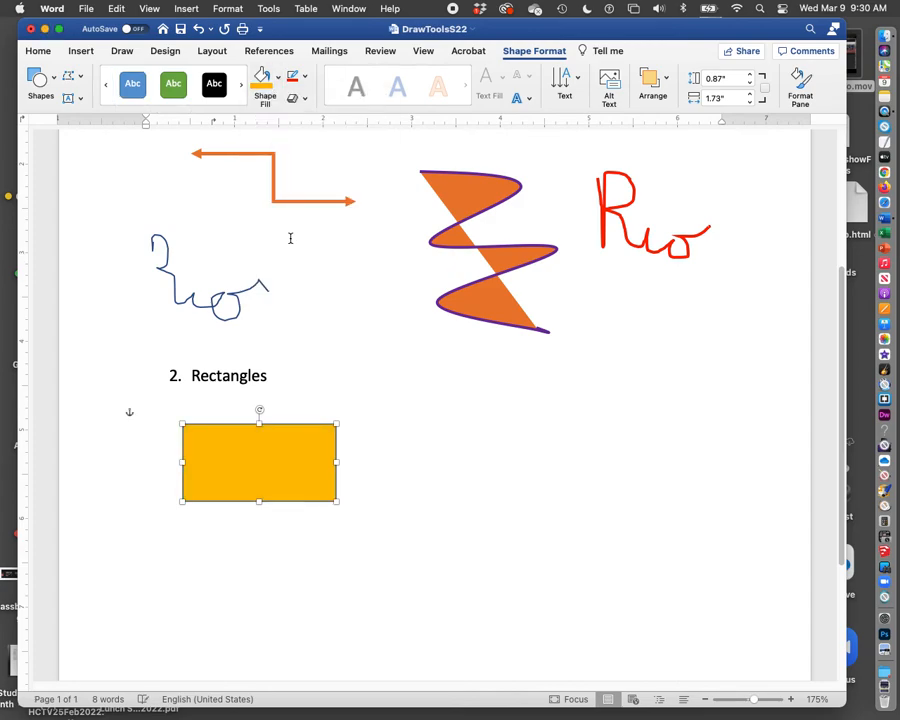
pyautogui.click(278, 80)
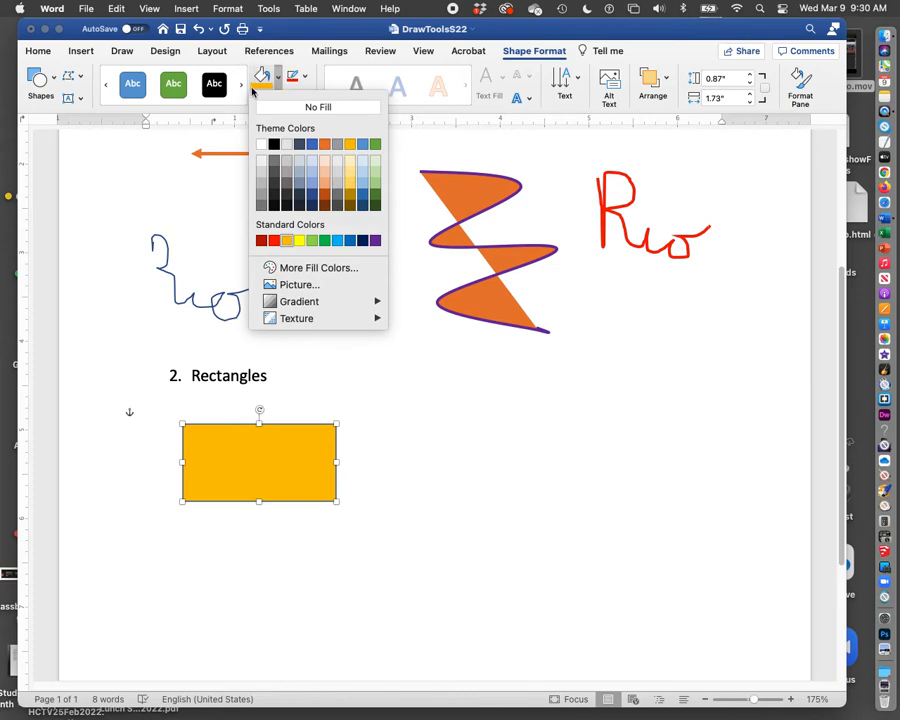
pyautogui.click(305, 82)
# - Give the rectangle a standard dark red outline with a 3 pt weight, and deselect it
pyautogui.click(305, 81)
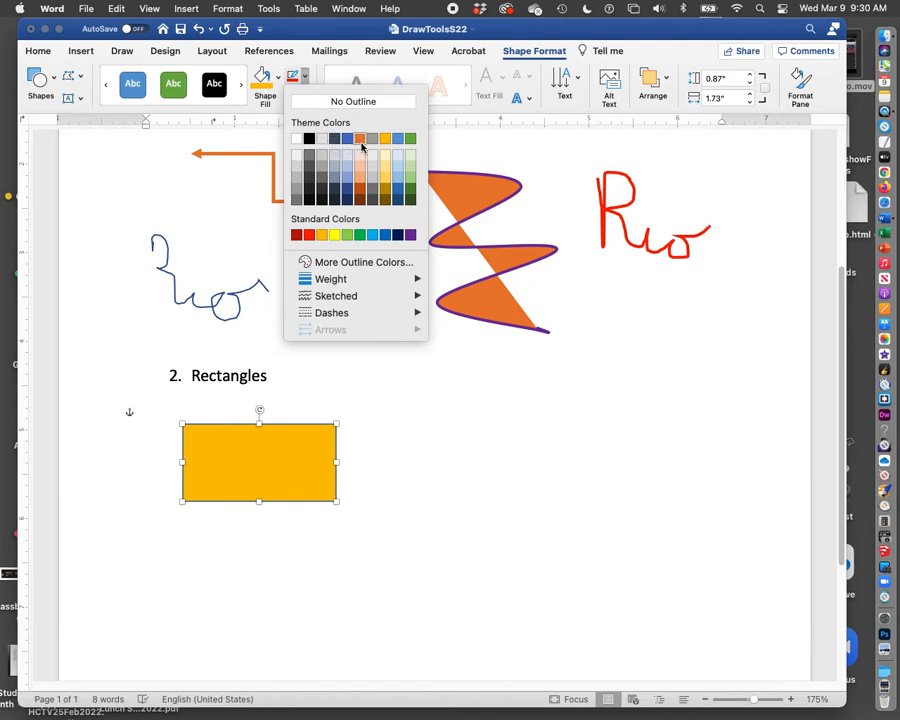
pyautogui.click(296, 234)
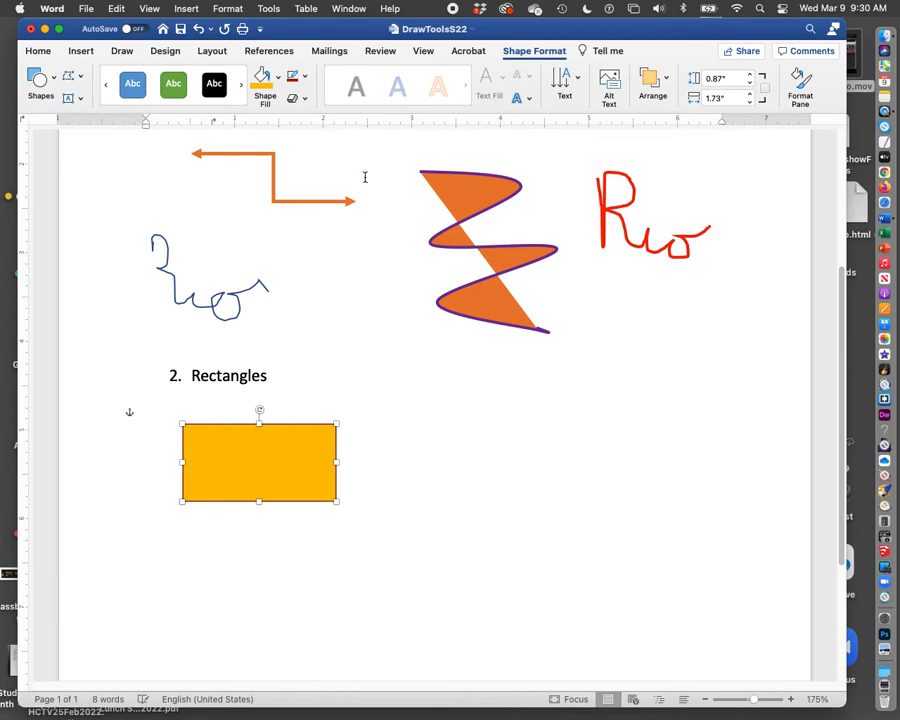
pyautogui.click(304, 76)
pyautogui.moveTo(368, 285)
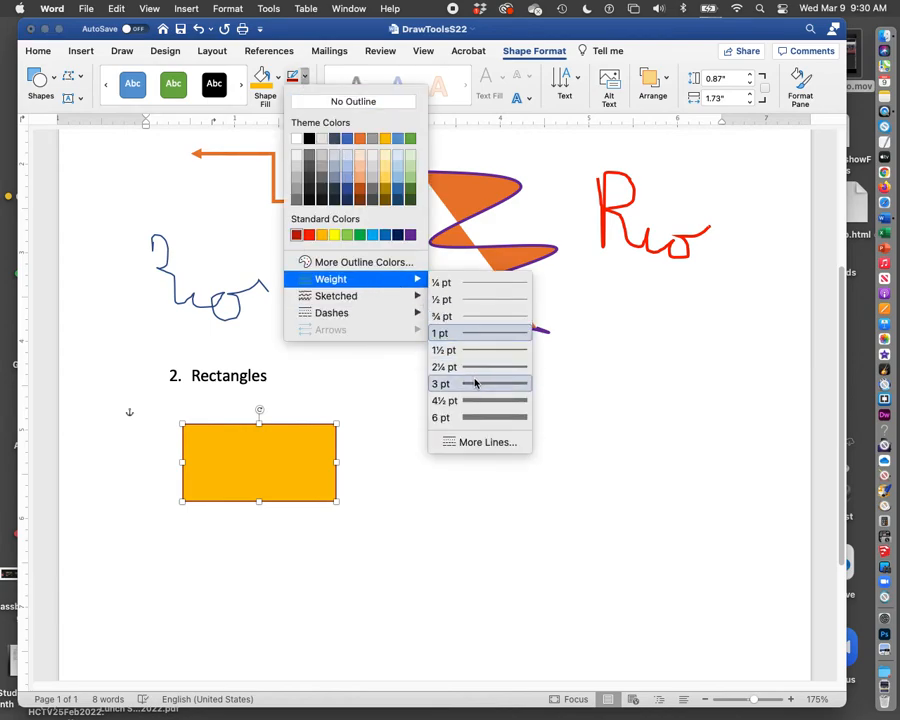
pyautogui.click(472, 383)
pyautogui.click(559, 405)
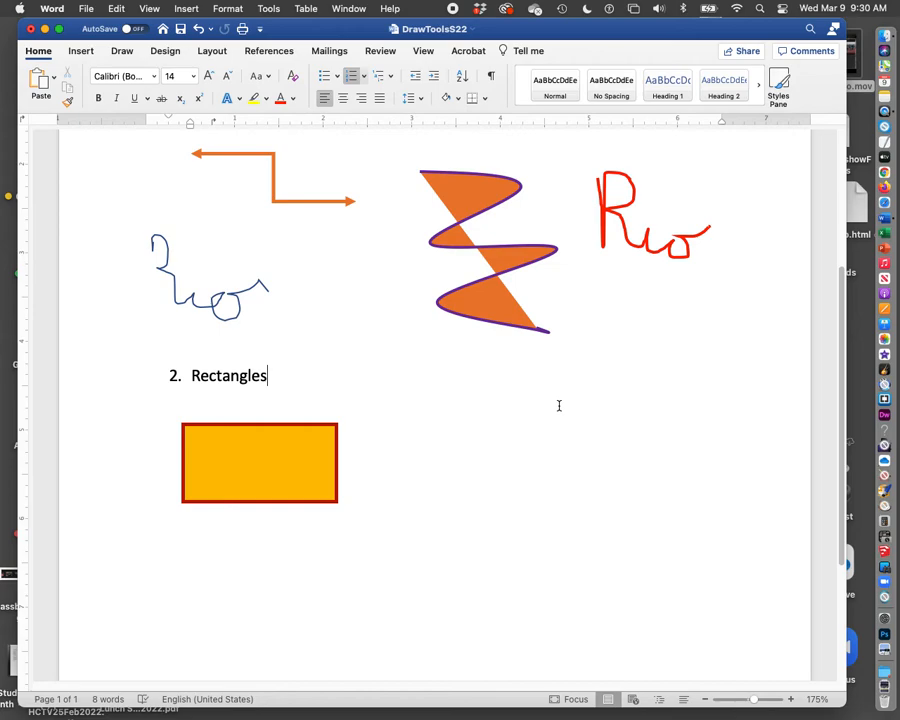
# - Draw a rounded rectangle about 0.96" high and 1.88" wide beside the orange rectangle
pyautogui.click(81, 52)
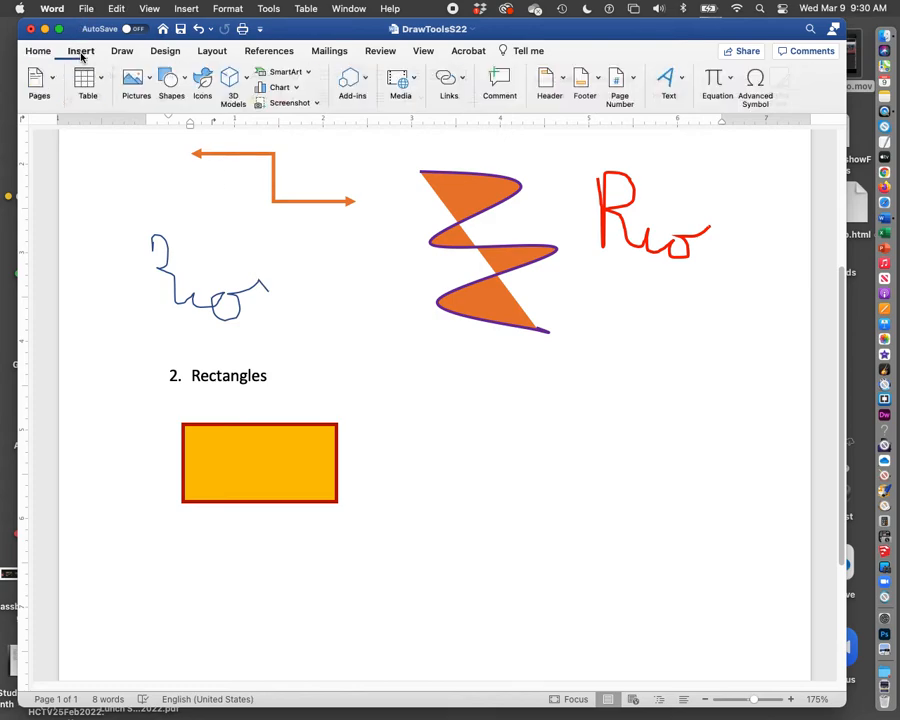
pyautogui.click(183, 80)
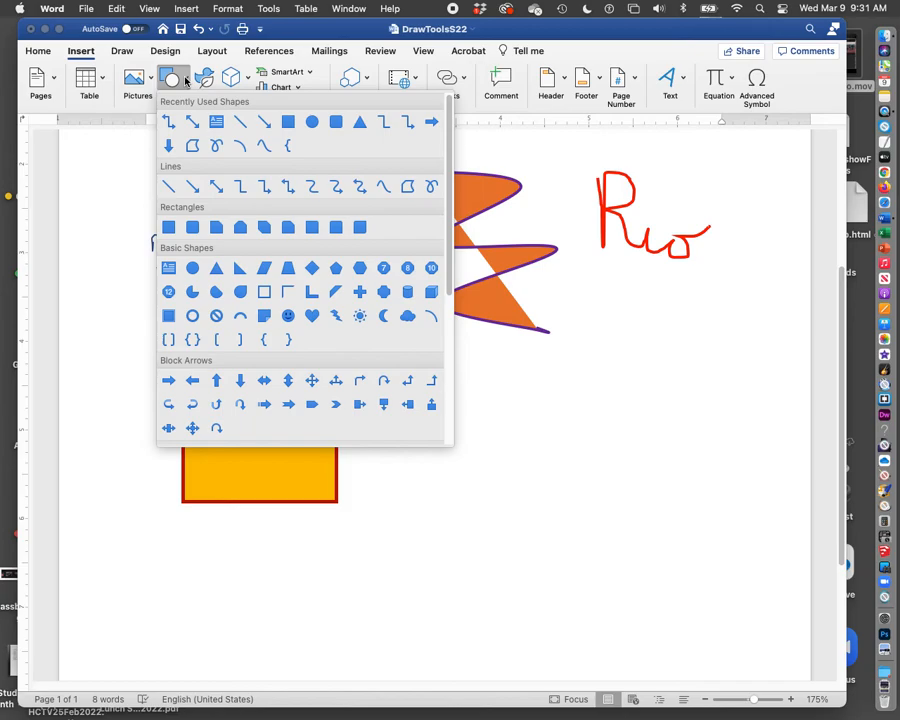
pyautogui.click(191, 229)
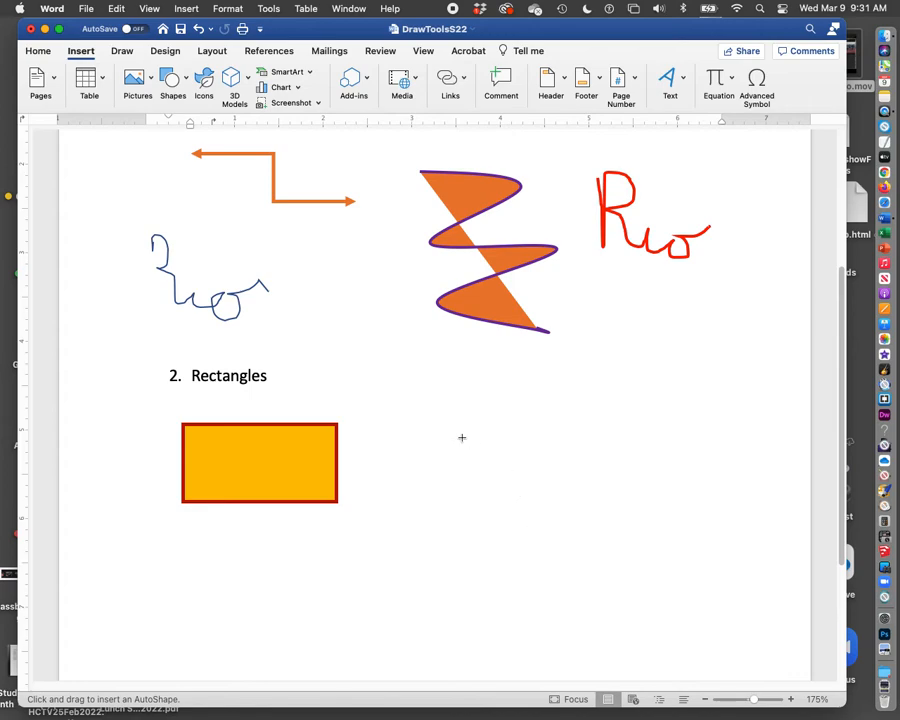
pyautogui.moveTo(422, 424); pyautogui.dragTo(589, 508)
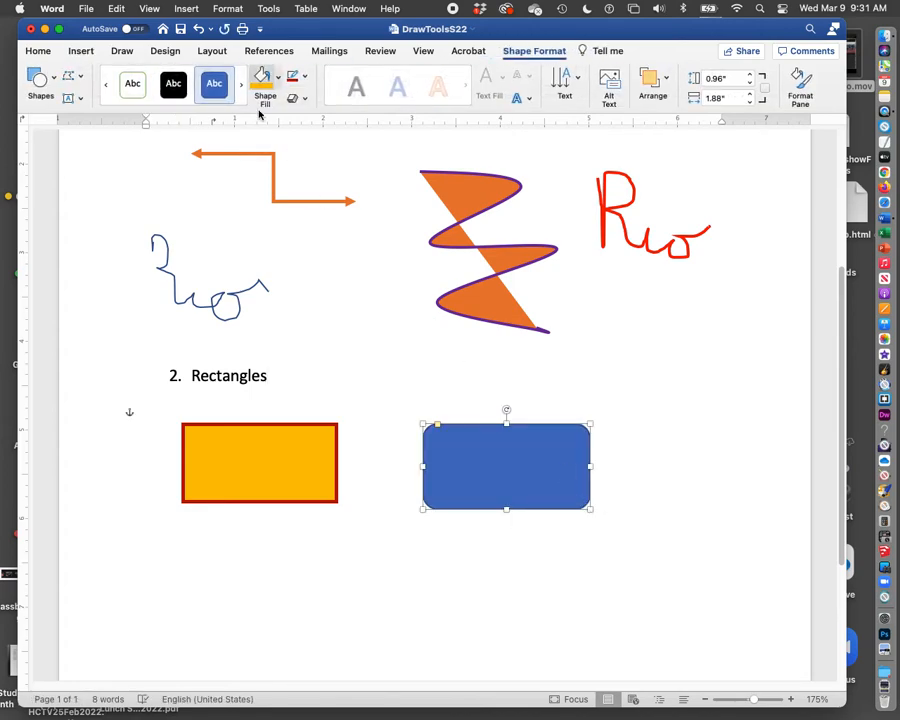
# - Fill the rounded rectangle with a light green theme shade and give it a standard blue outline
pyautogui.click(278, 77)
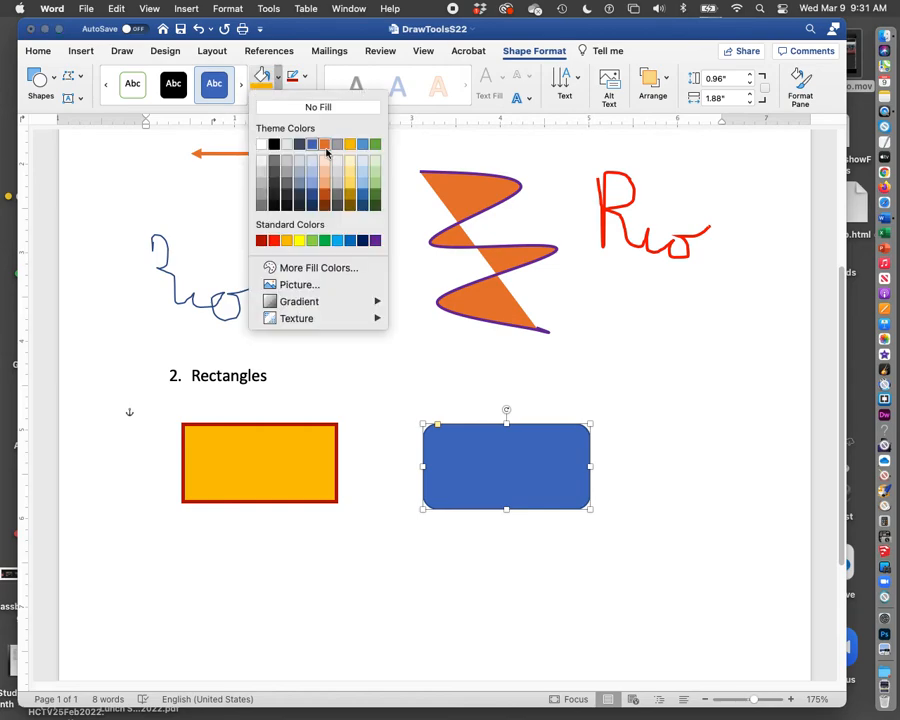
pyautogui.click(378, 181)
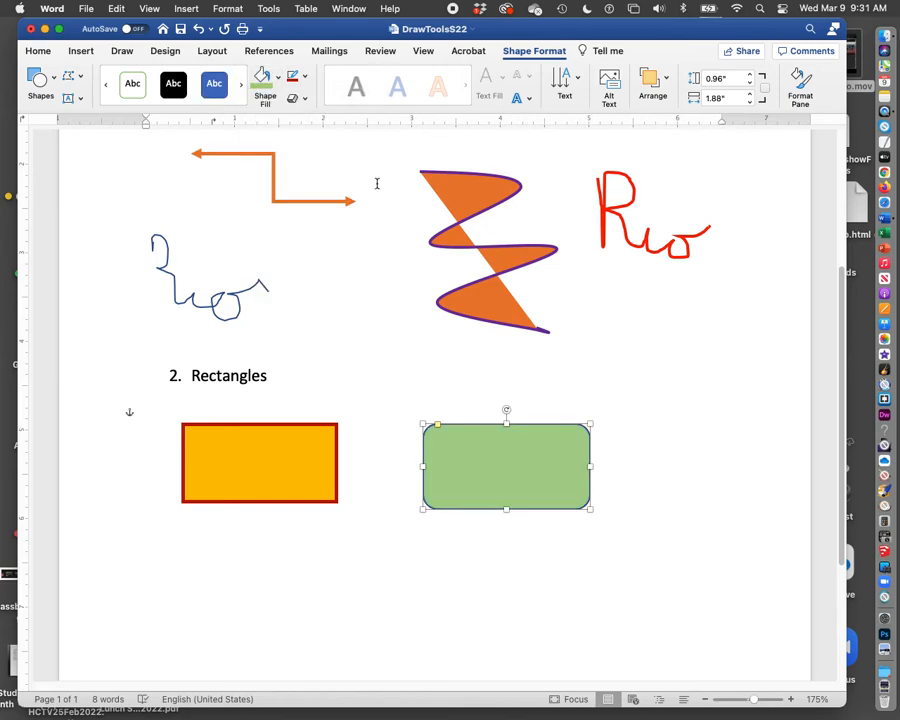
pyautogui.click(304, 81)
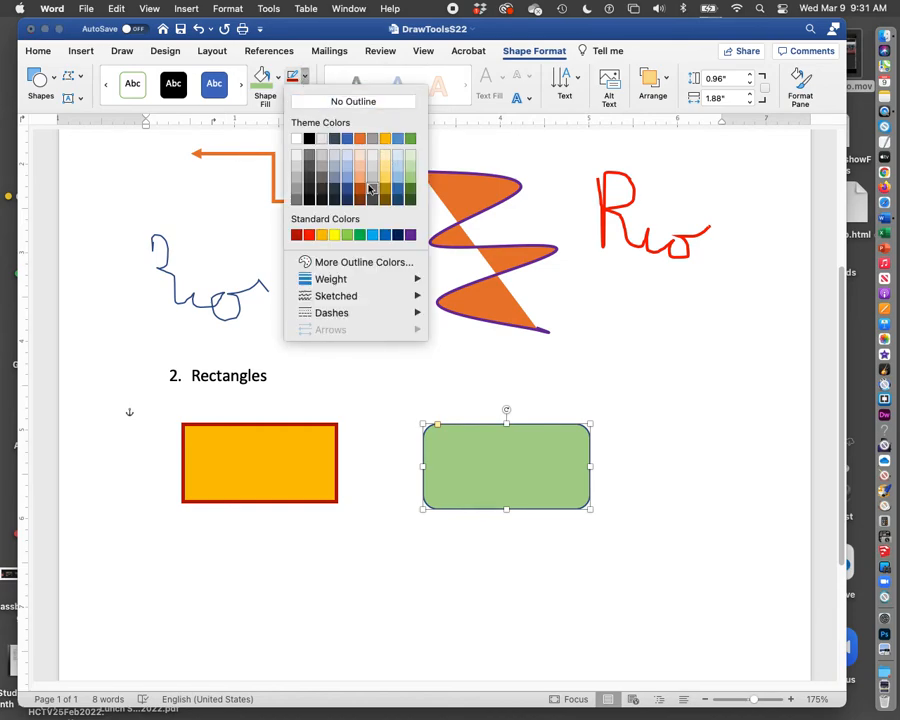
pyautogui.click(372, 236)
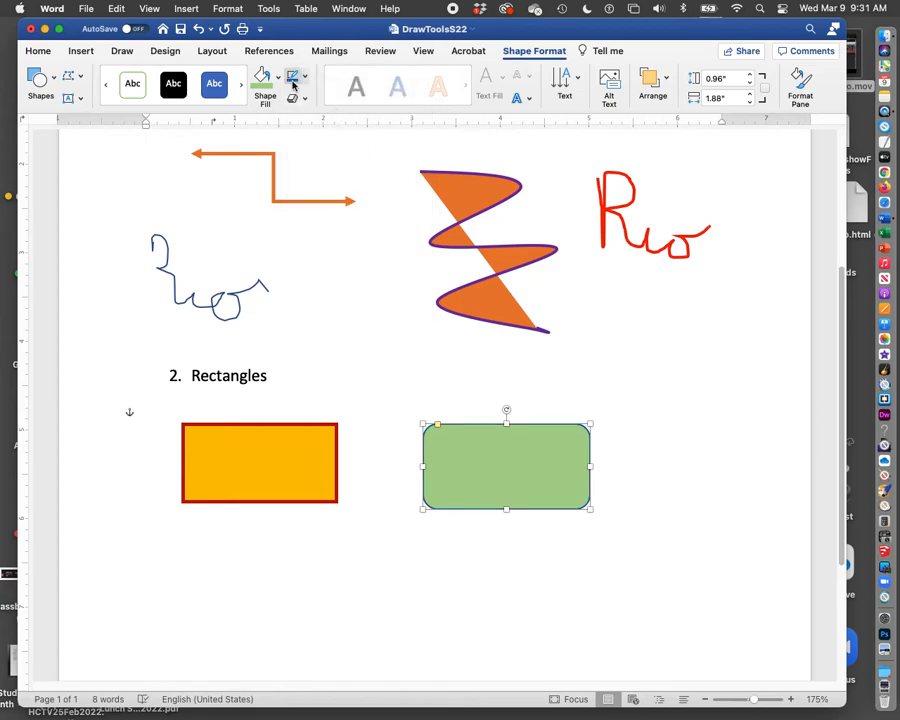
pyautogui.click(264, 79)
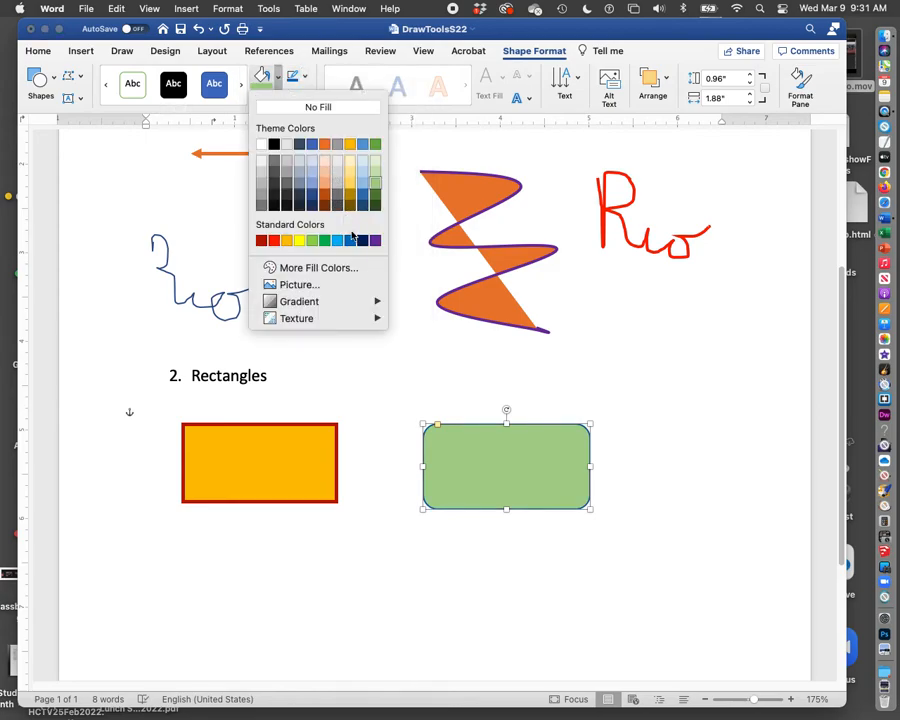
pyautogui.moveTo(364, 304)
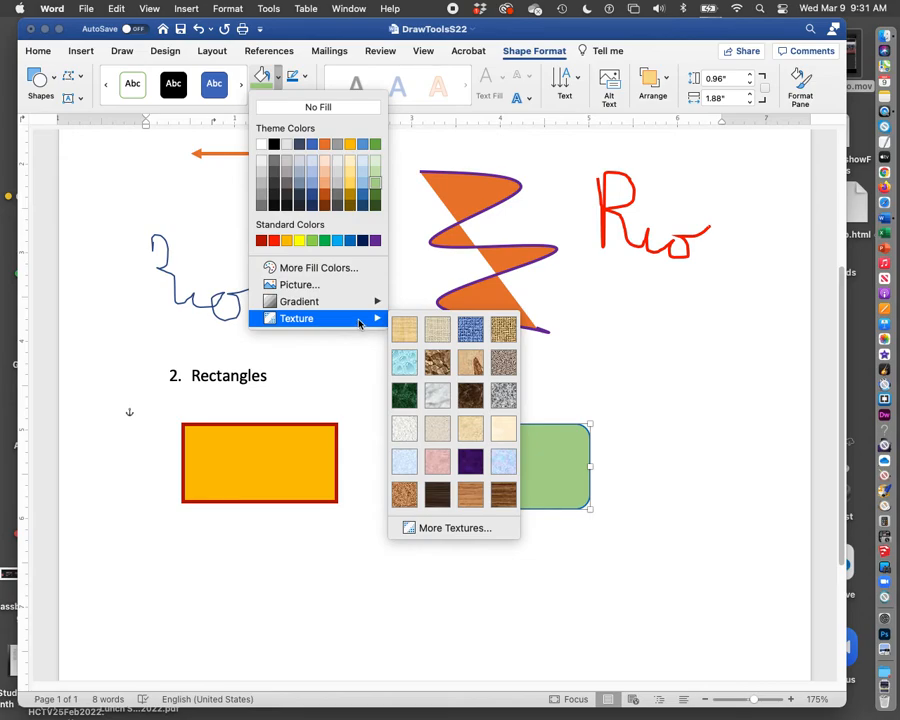
pyautogui.click(496, 139)
pyautogui.click(744, 474)
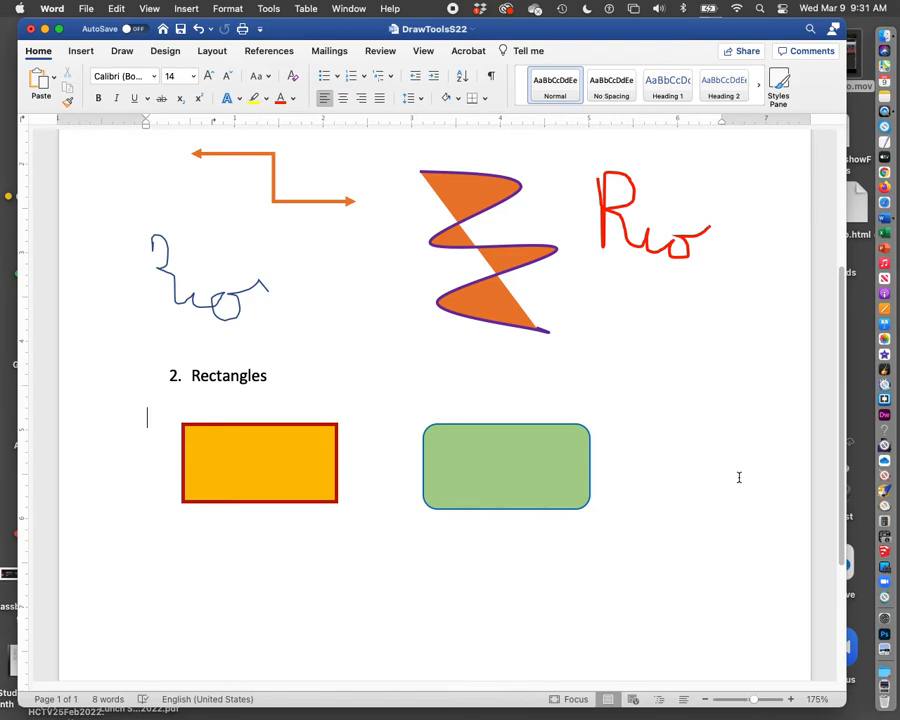
# - Draw a snip-and-round single corner rectangle about 0.91" high and 1.48" wide below the orange rectangle
pyautogui.click(187, 9)
pyautogui.click(187, 9)
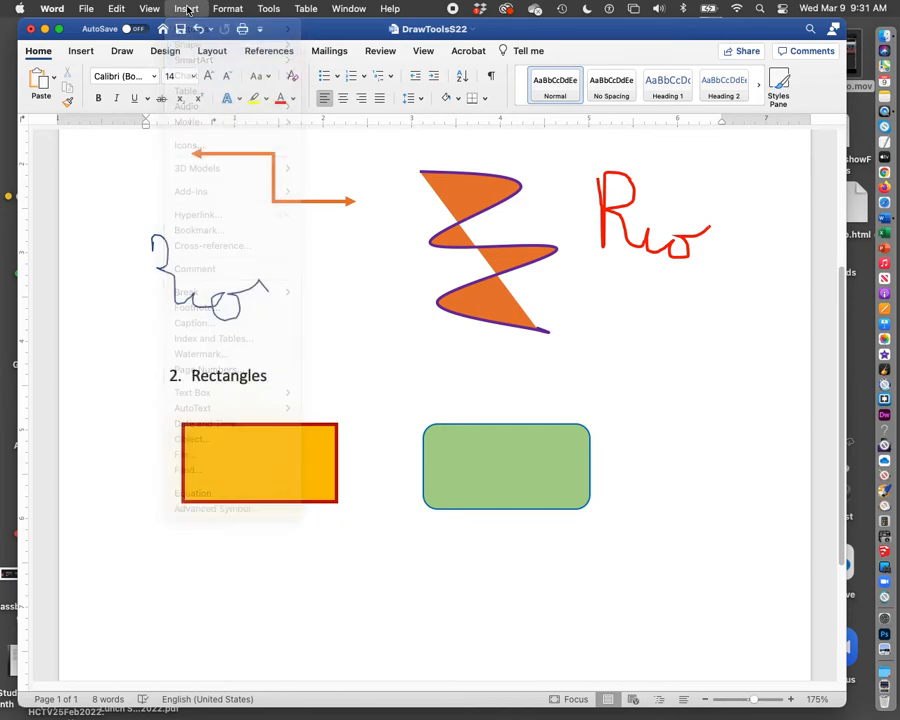
pyautogui.click(78, 51)
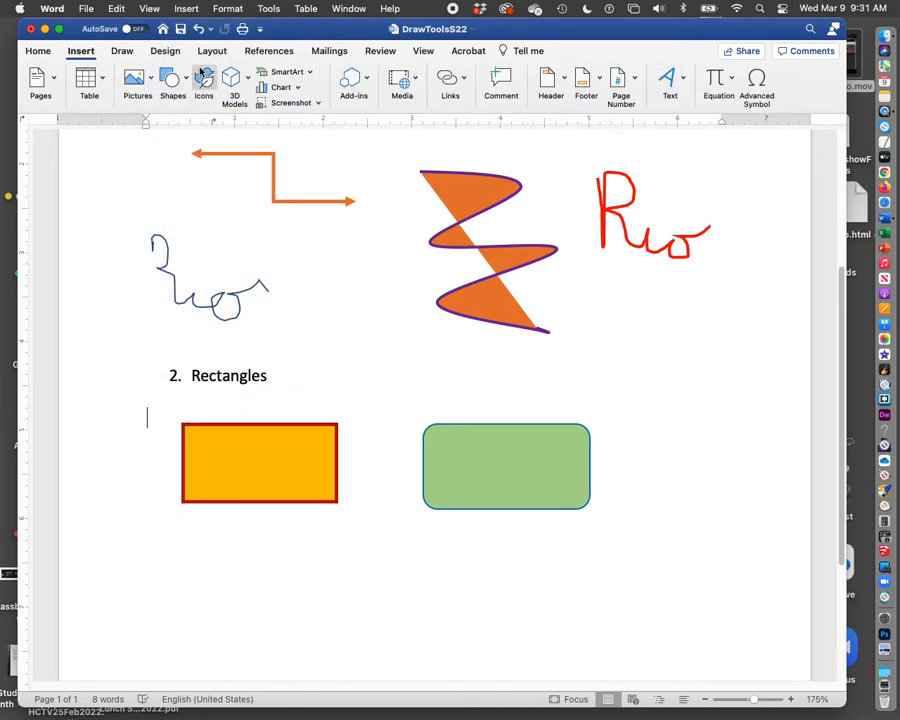
pyautogui.click(180, 78)
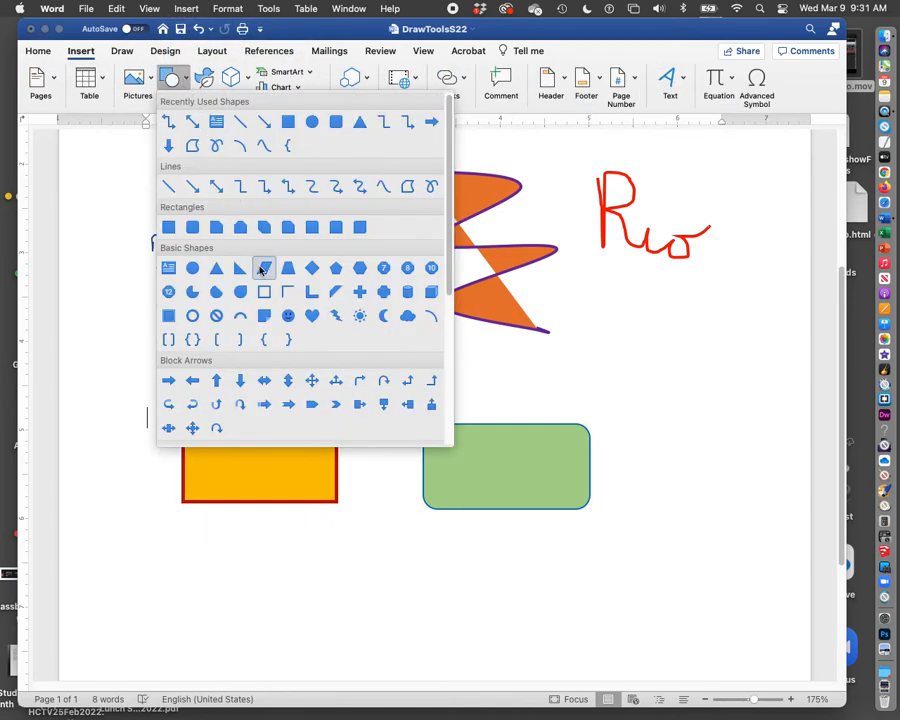
pyautogui.click(288, 227)
pyautogui.moveTo(214, 542); pyautogui.dragTo(346, 621)
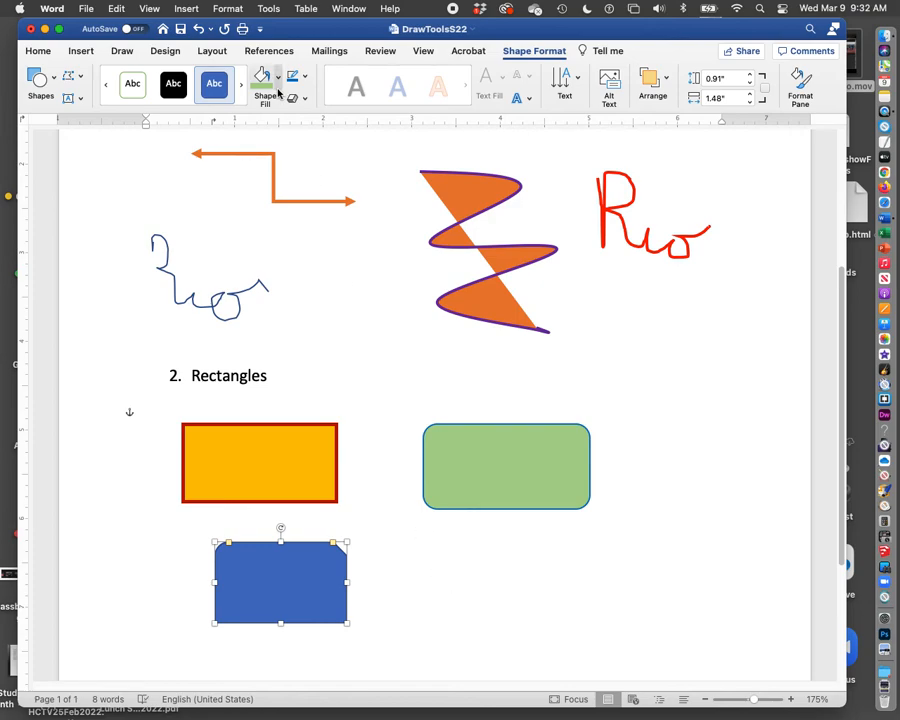
# - Fill the snip-and-round corner rectangle with a light orange theme shade and deselect it
pyautogui.click(278, 77)
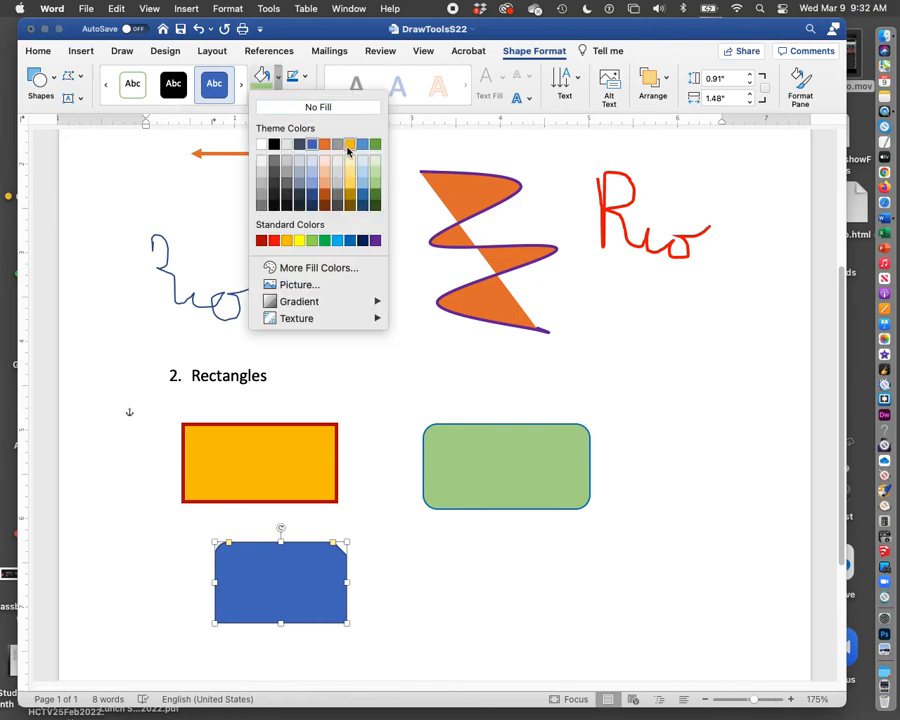
pyautogui.click(326, 175)
pyautogui.click(472, 587)
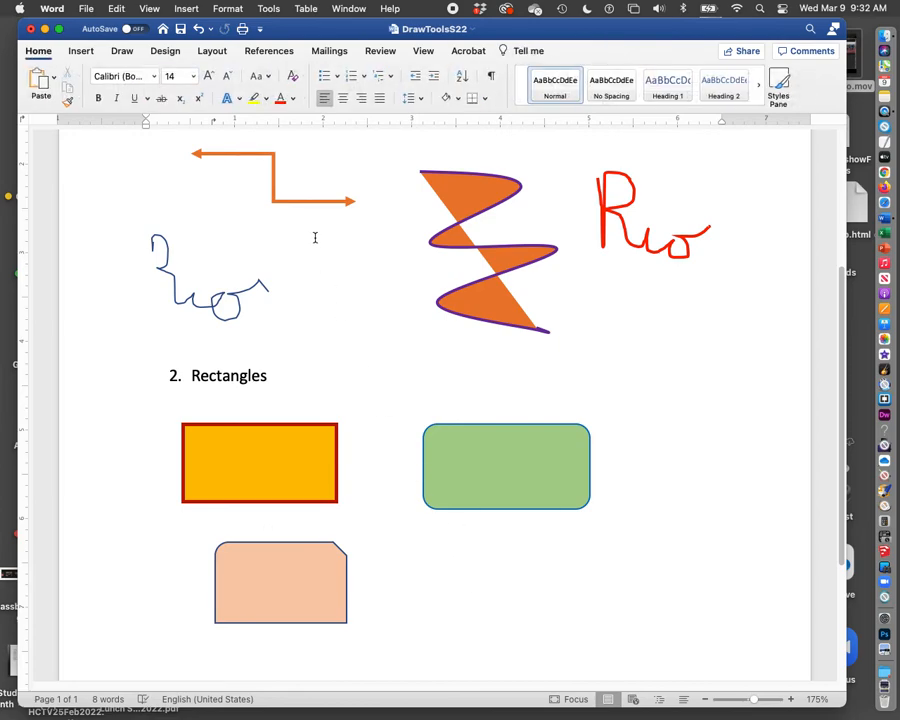
# - Draw a round diagonal corner rectangle below the light green rounded rectangle and deselect it
pyautogui.click(76, 52)
pyautogui.click(186, 80)
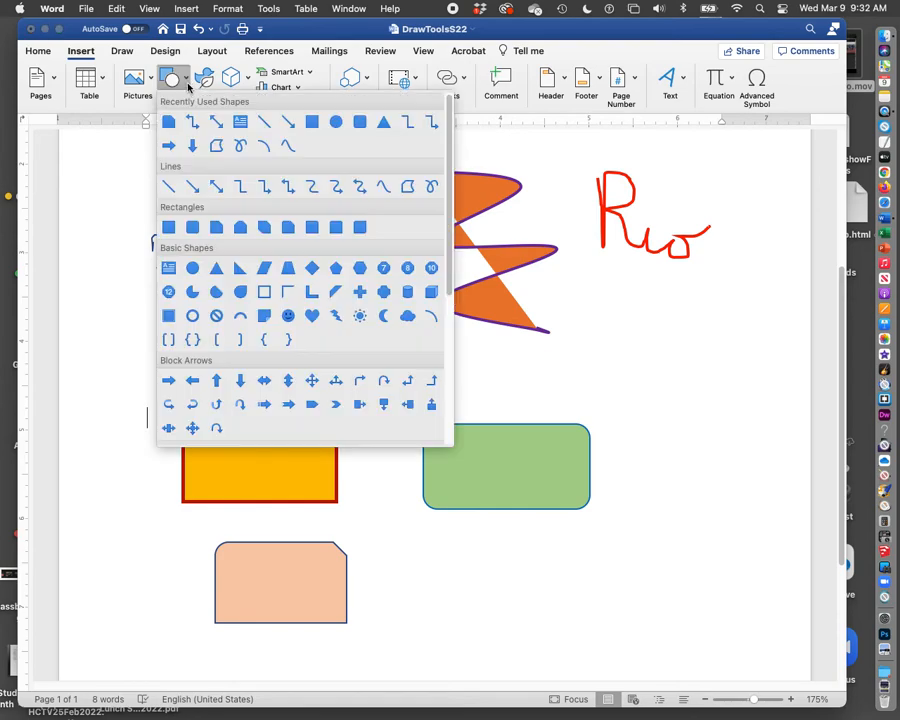
pyautogui.click(357, 229)
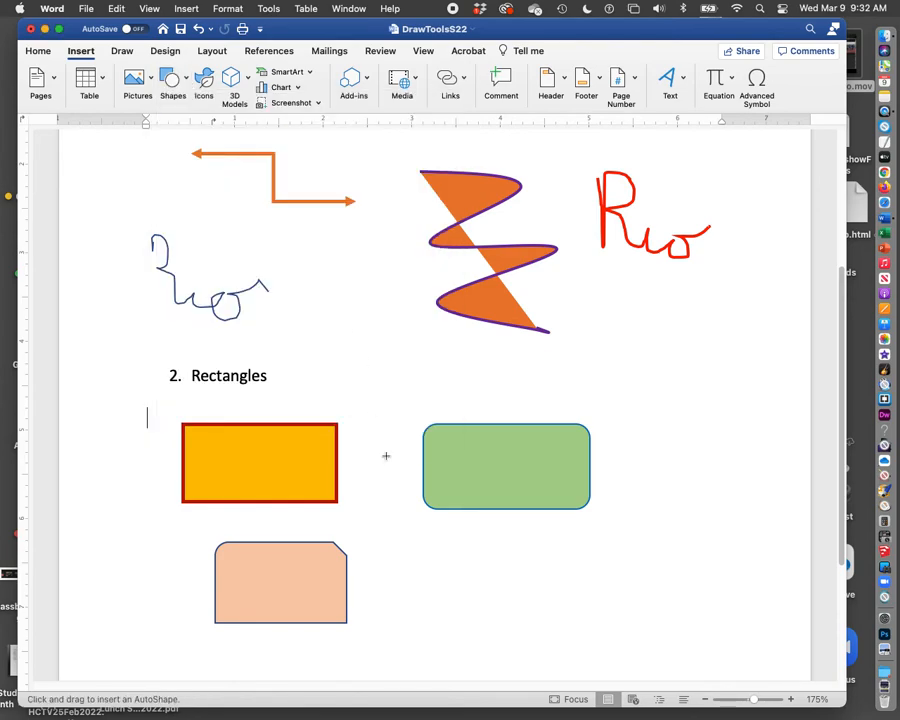
pyautogui.moveTo(423, 543); pyautogui.dragTo(573, 656)
pyautogui.click(638, 580)
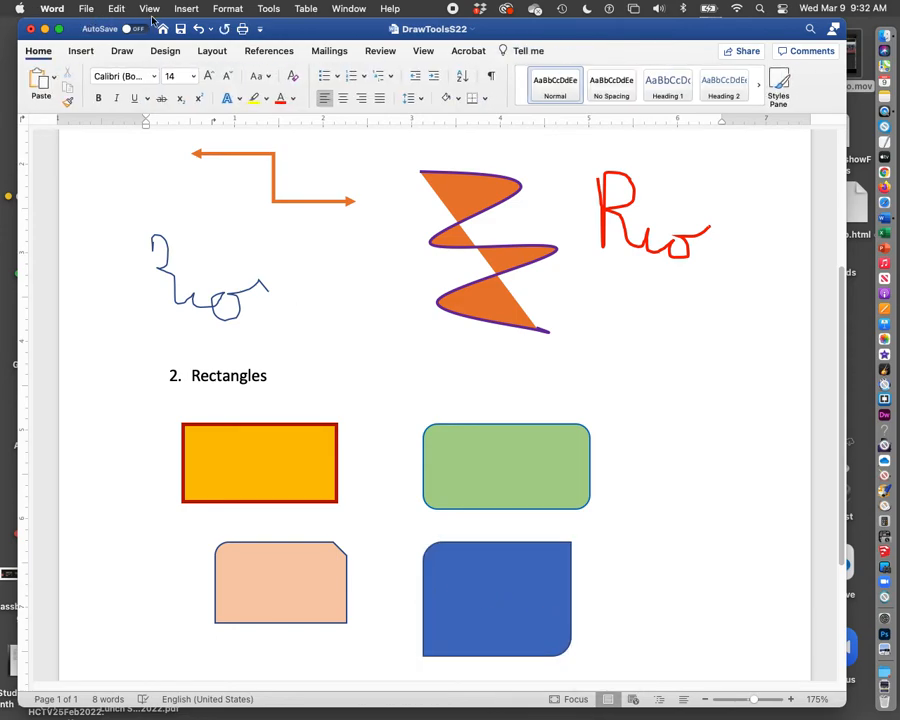
pyautogui.click(186, 8)
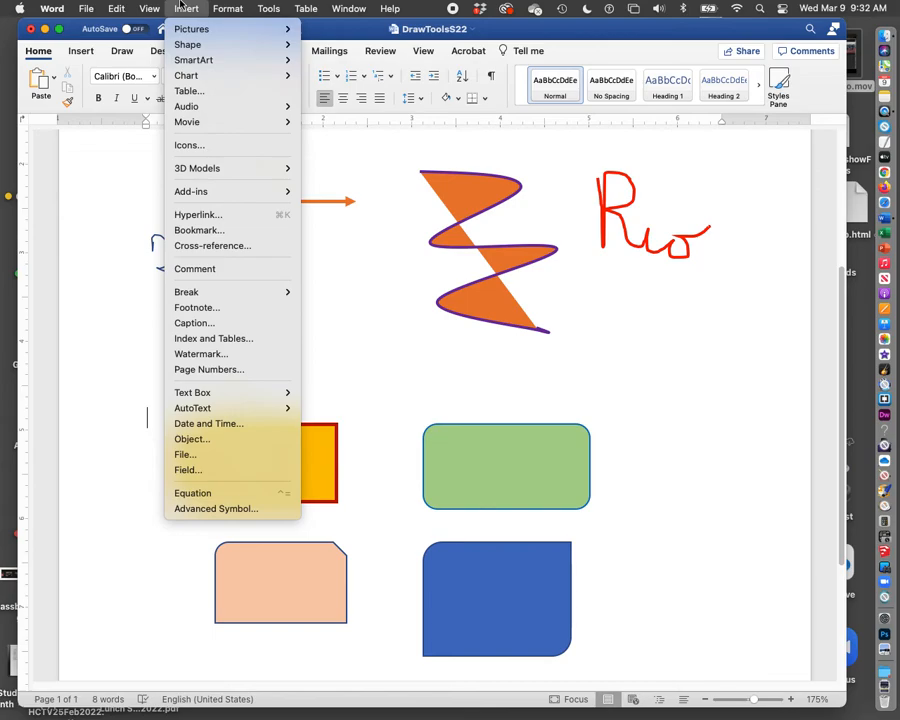
pyautogui.moveTo(155, 11)
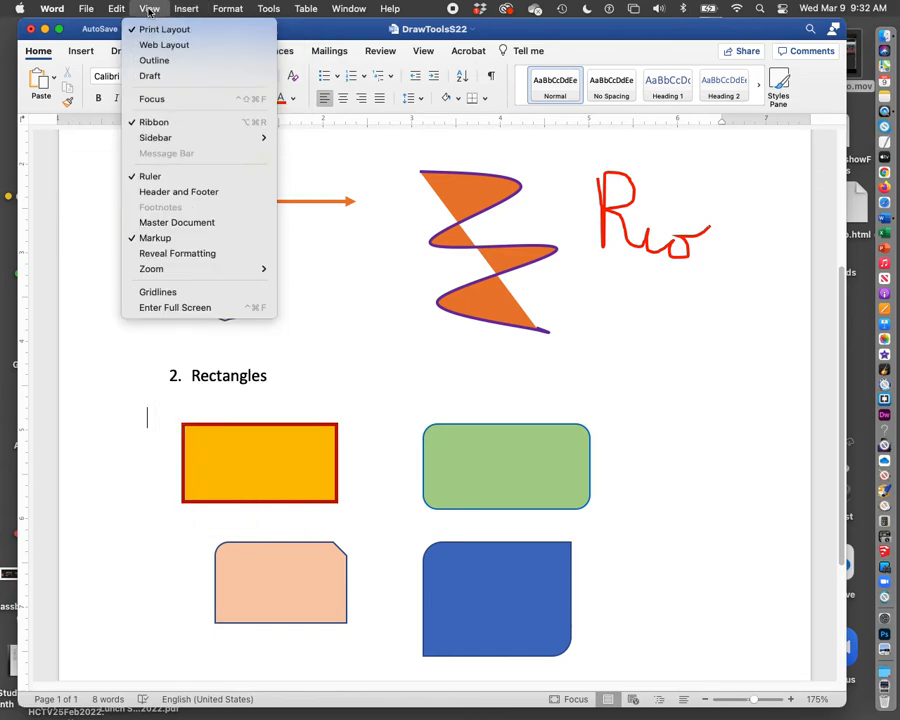
pyautogui.moveTo(183, 8)
pyautogui.click(60, 124)
# - Draw a square about 1.41" on each side to the right of the light green rounded rectangle
pyautogui.click(82, 52)
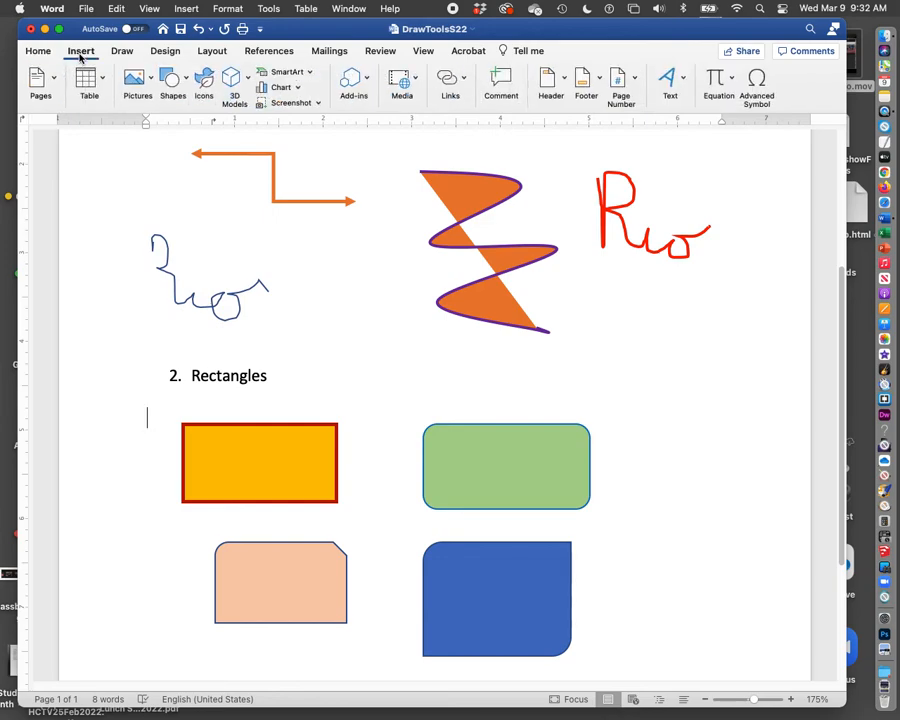
pyautogui.click(182, 84)
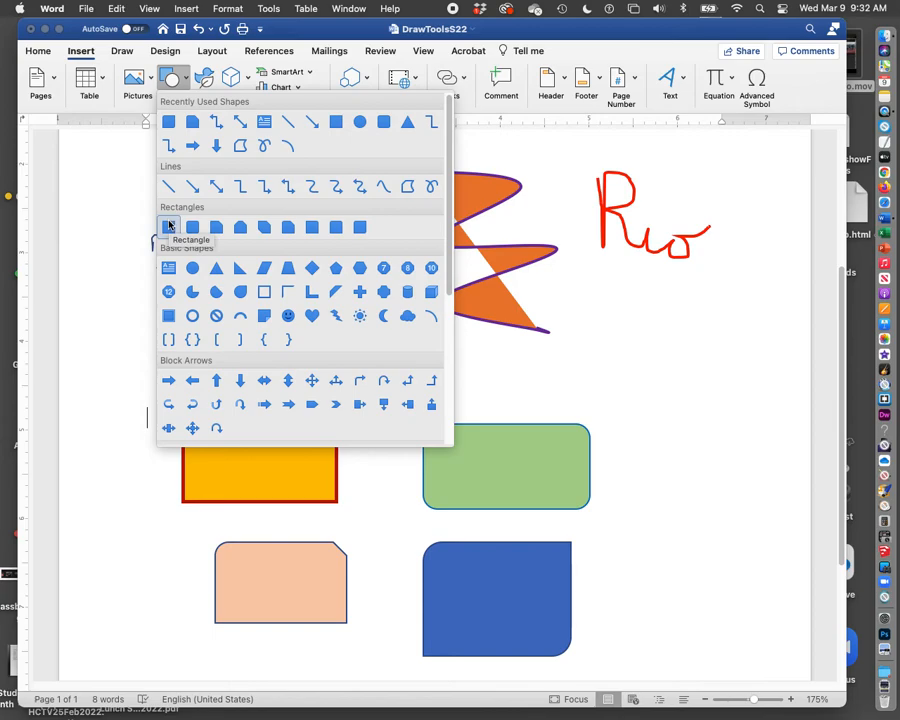
pyautogui.click(170, 224)
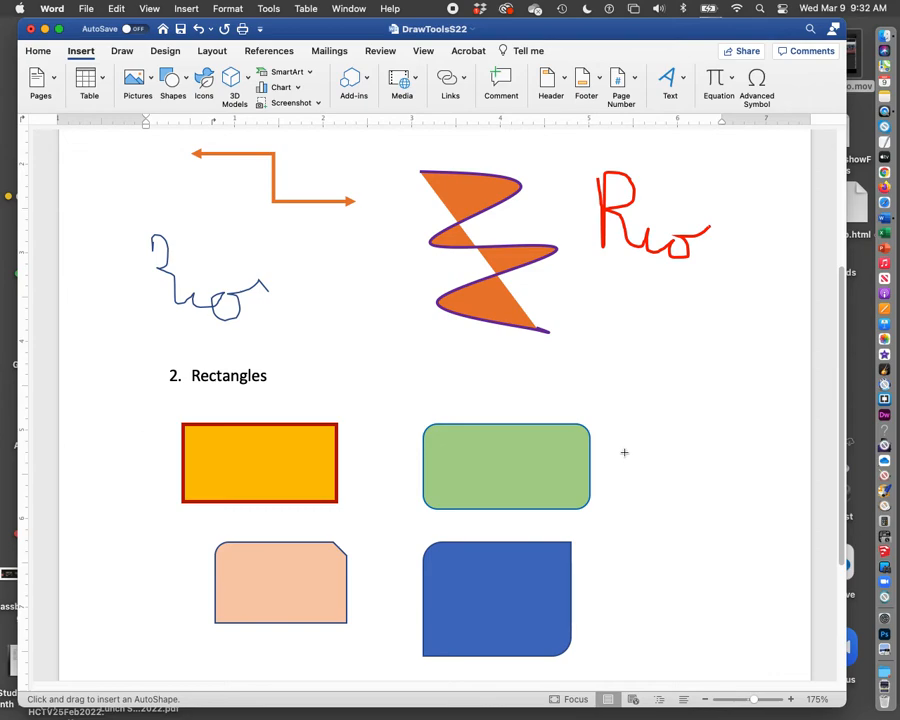
pyautogui.moveTo(624, 452); pyautogui.dragTo(750, 568)
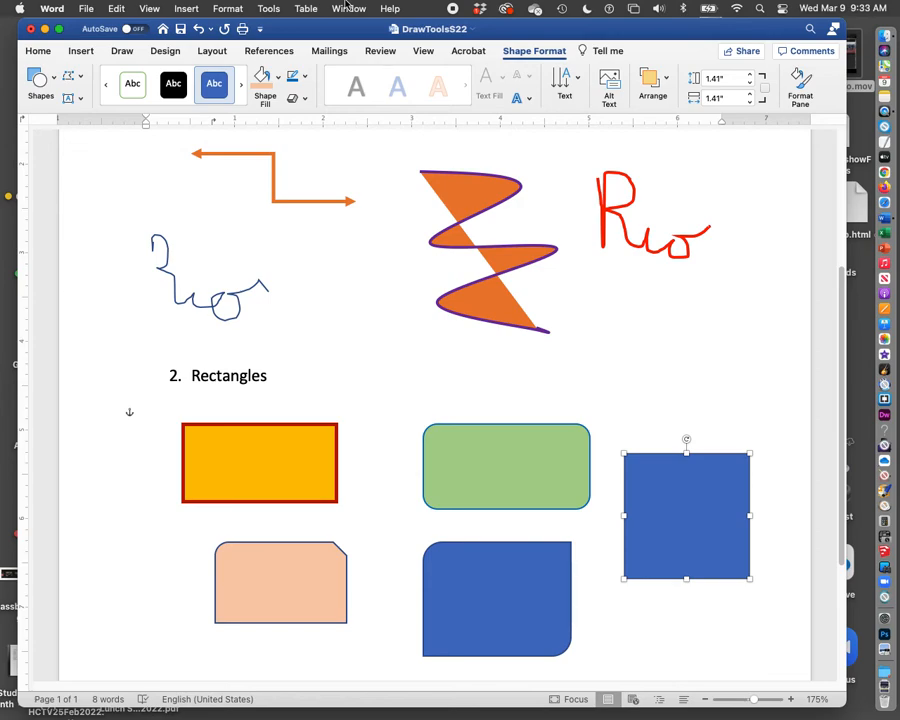
# - Apply the solid green preset shape style to the square, set its outline weight to 3 pt, and deselect it
pyautogui.click(240, 84)
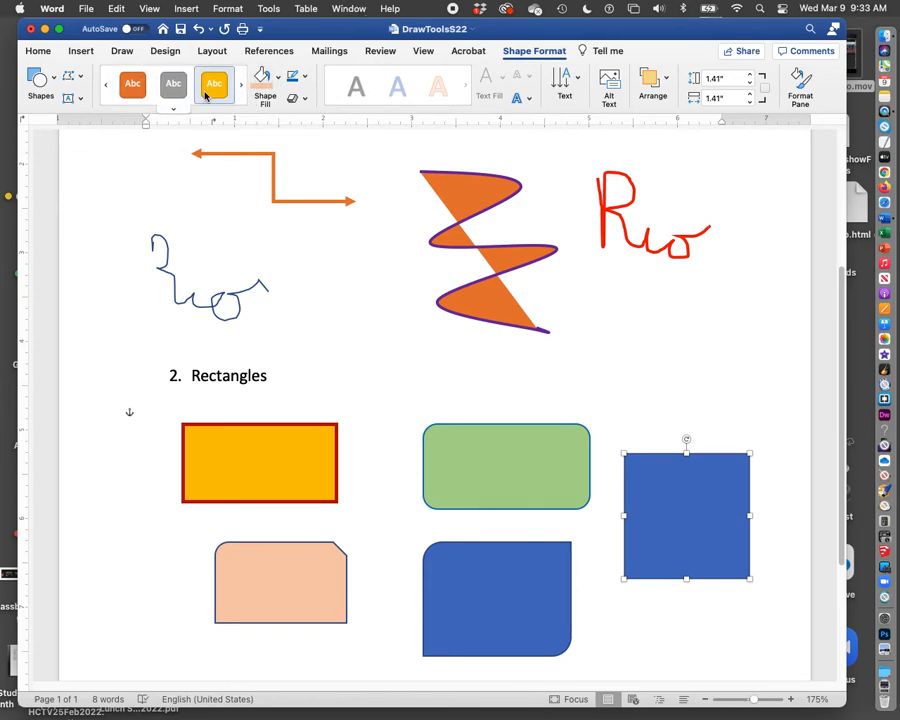
pyautogui.click(241, 87)
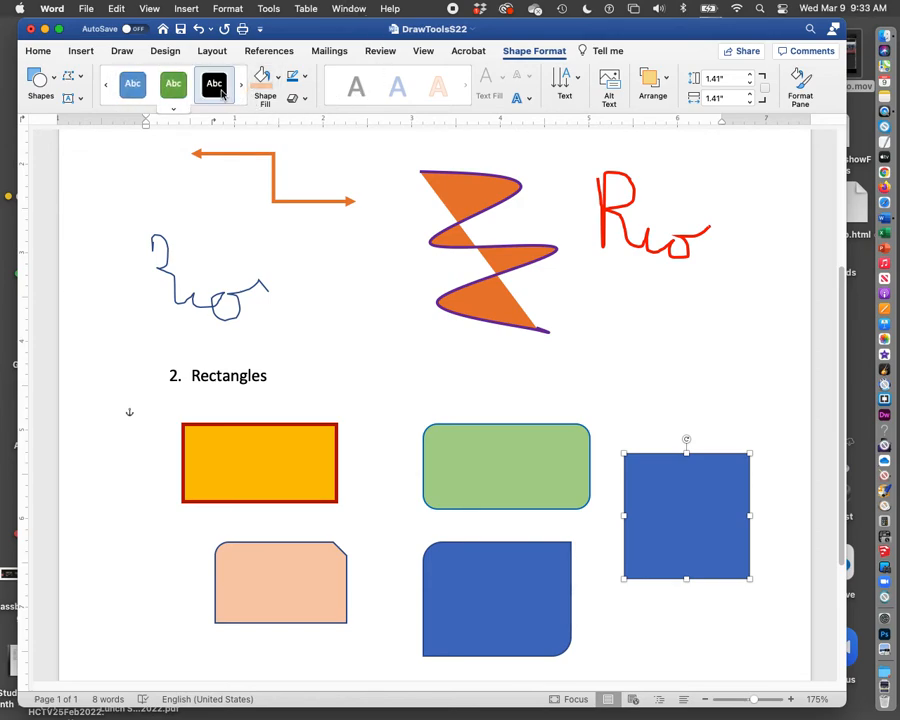
pyautogui.click(173, 84)
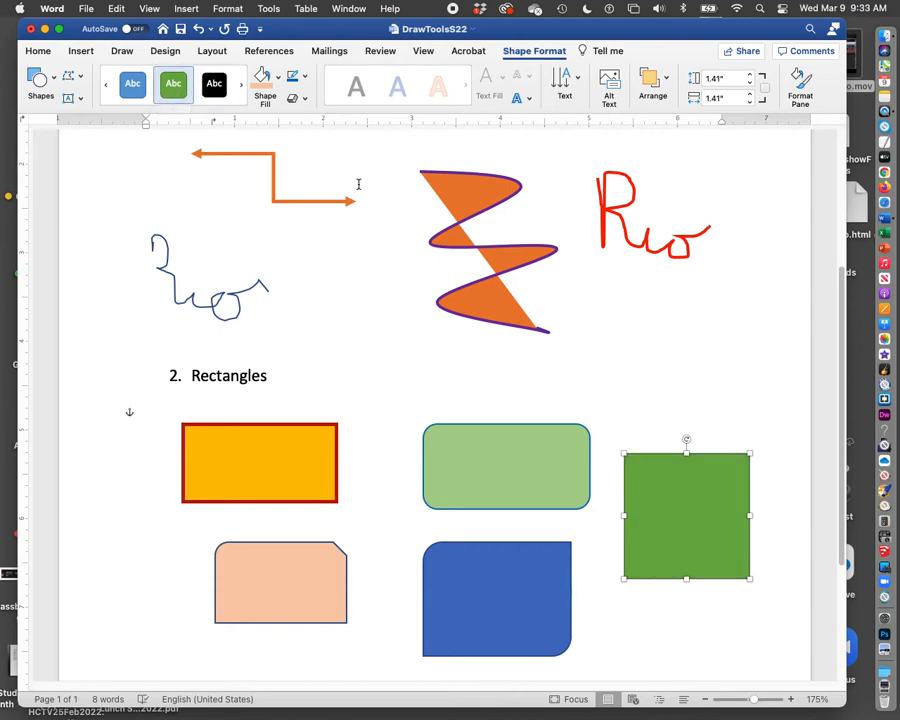
pyautogui.click(303, 77)
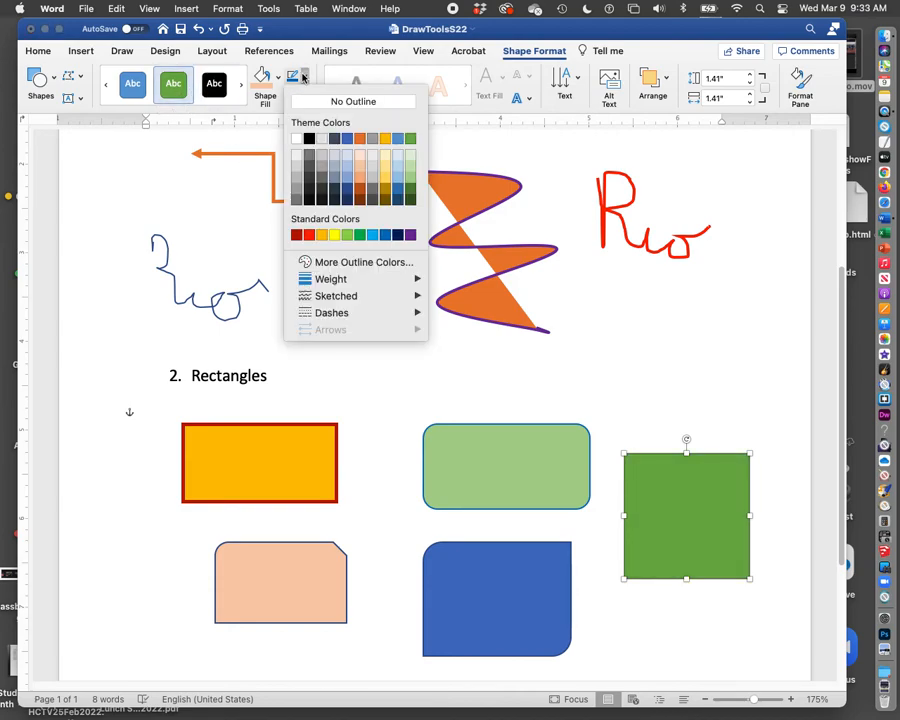
pyautogui.moveTo(340, 279)
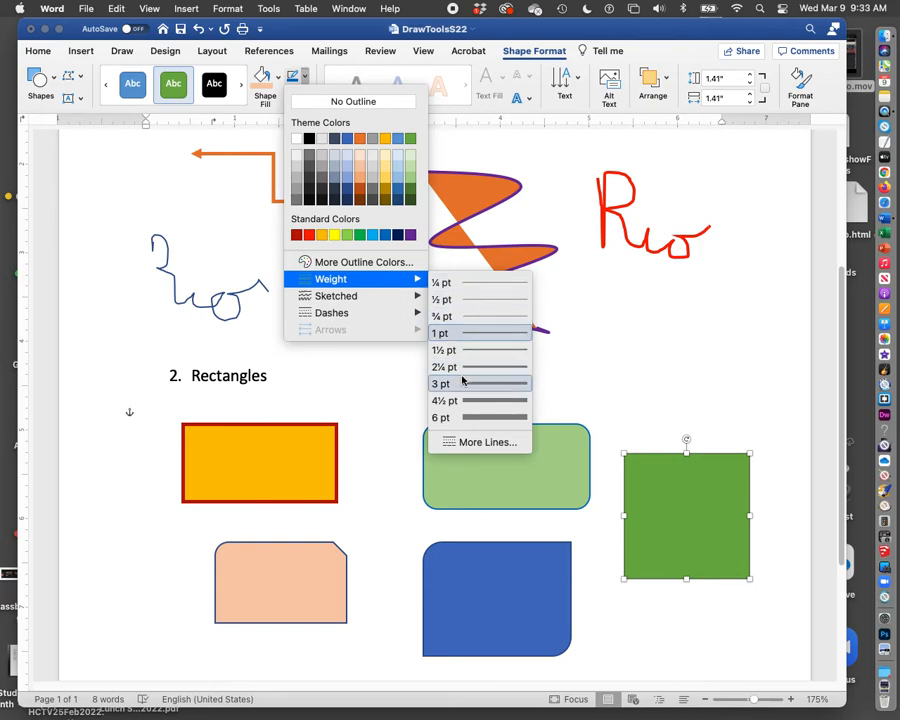
pyautogui.click(464, 383)
pyautogui.click(403, 293)
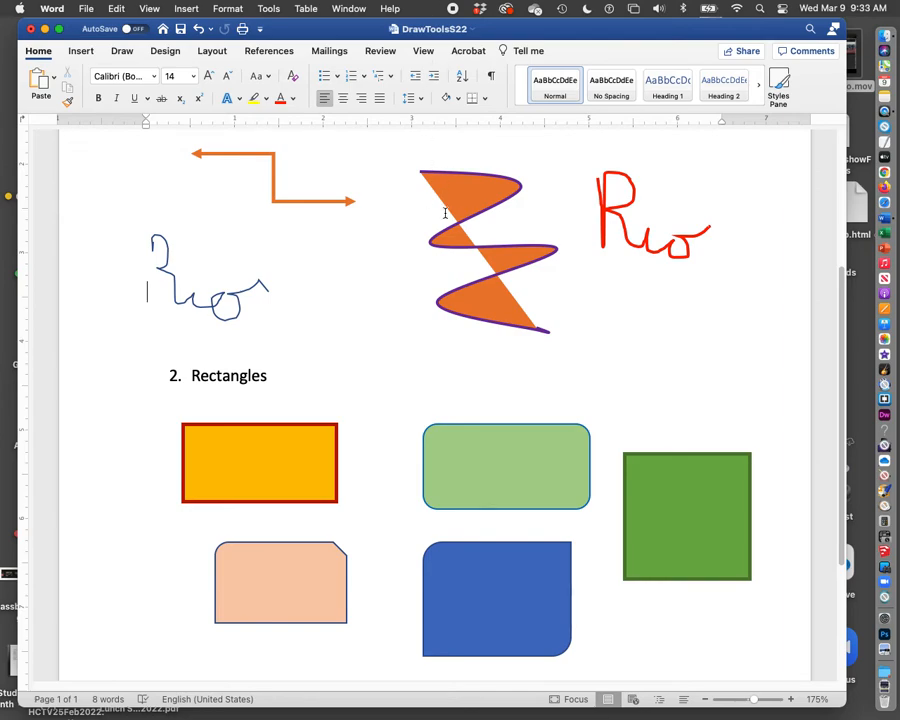
# - Insert a page break below the rectangles and start numbered item 3 on the new page
pyautogui.scroll(-2, 610, 501)
pyautogui.scroll(-5, 452, 572)
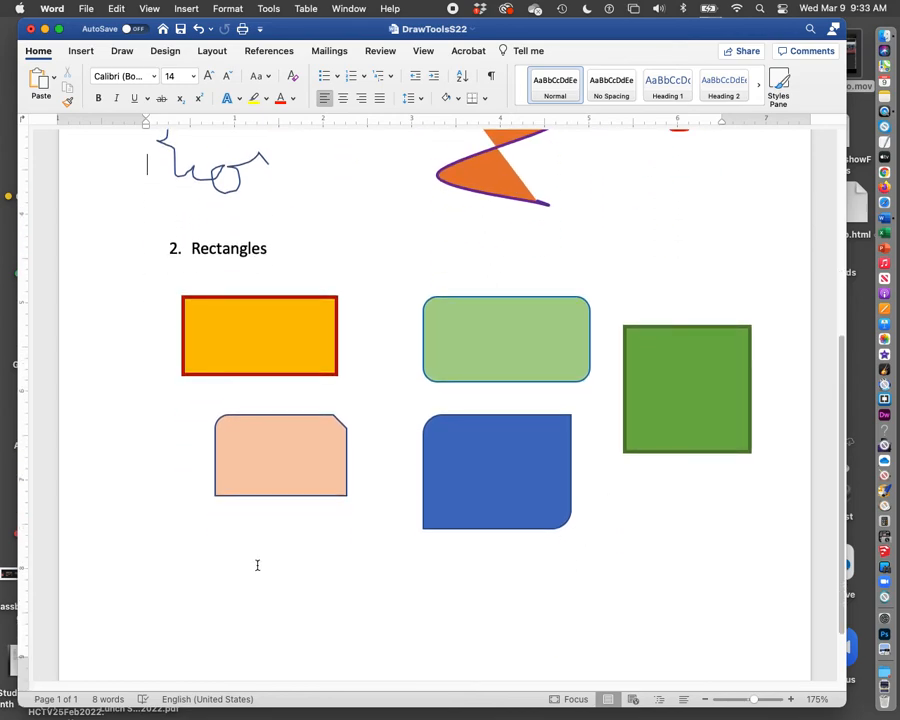
pyautogui.click(389, 602)
pyautogui.press('super+Return')
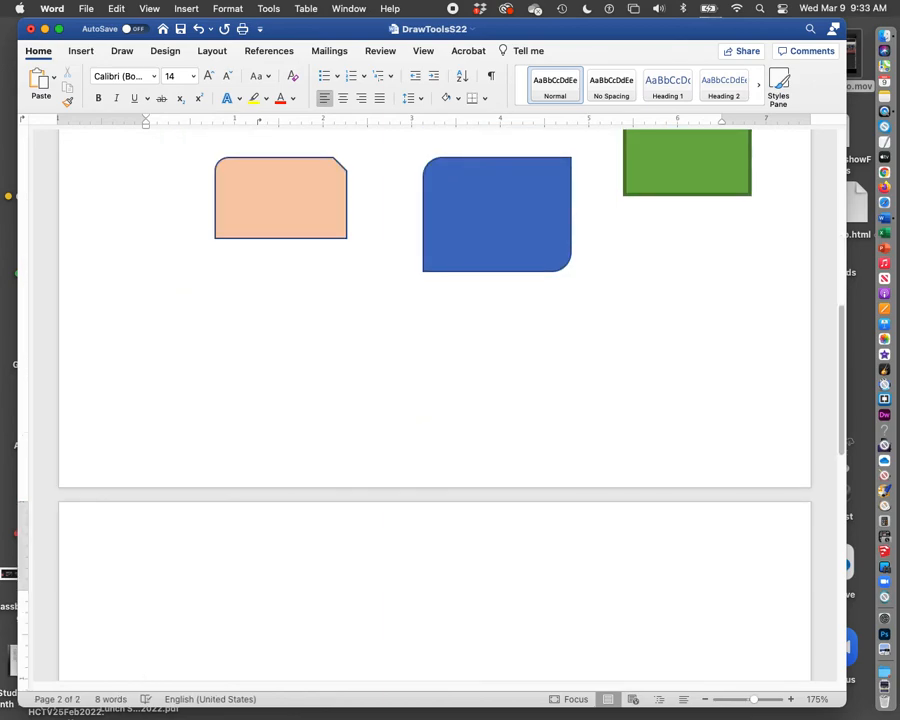
pyautogui.write('4.')
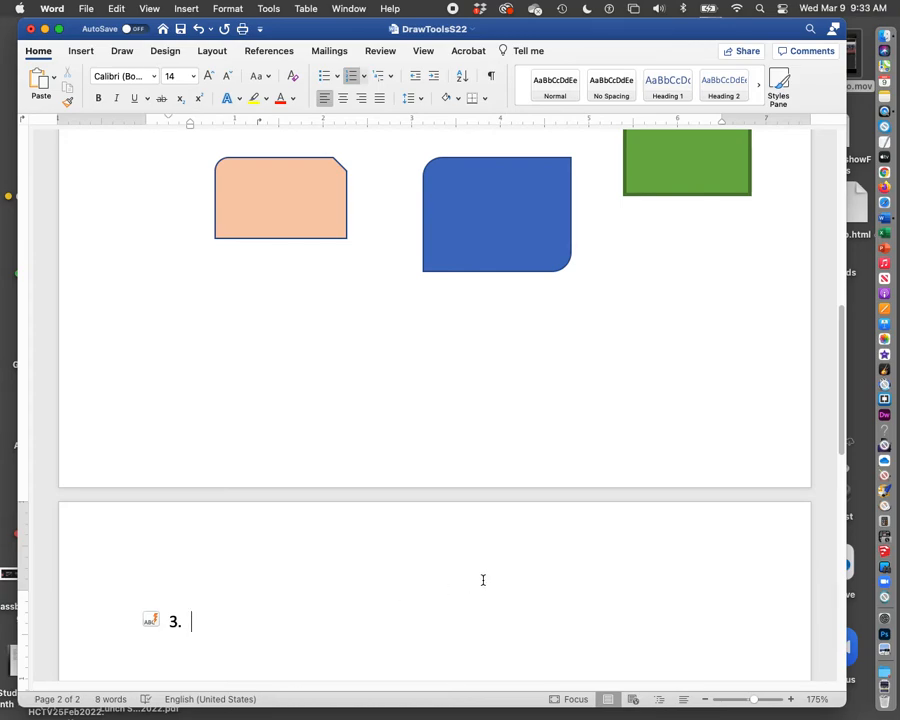
pyautogui.scroll(5, 480, 579)
pyautogui.scroll(-3, 501, 590)
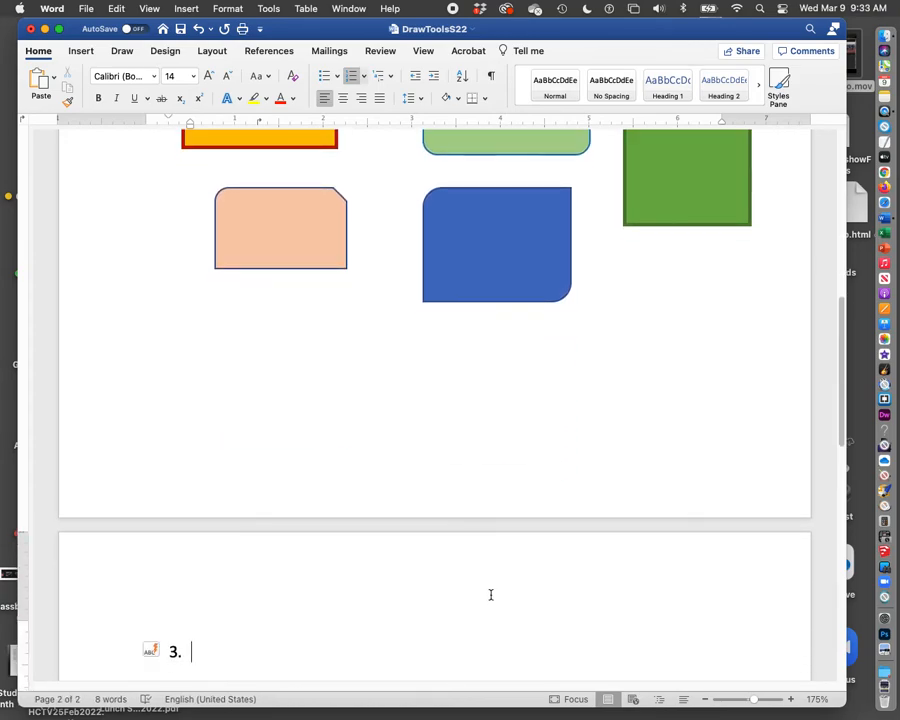
# - Title numbered item 3 "Basic Shapes" after the shape gallery's category, and end the list with blank lines below it
pyautogui.click(79, 51)
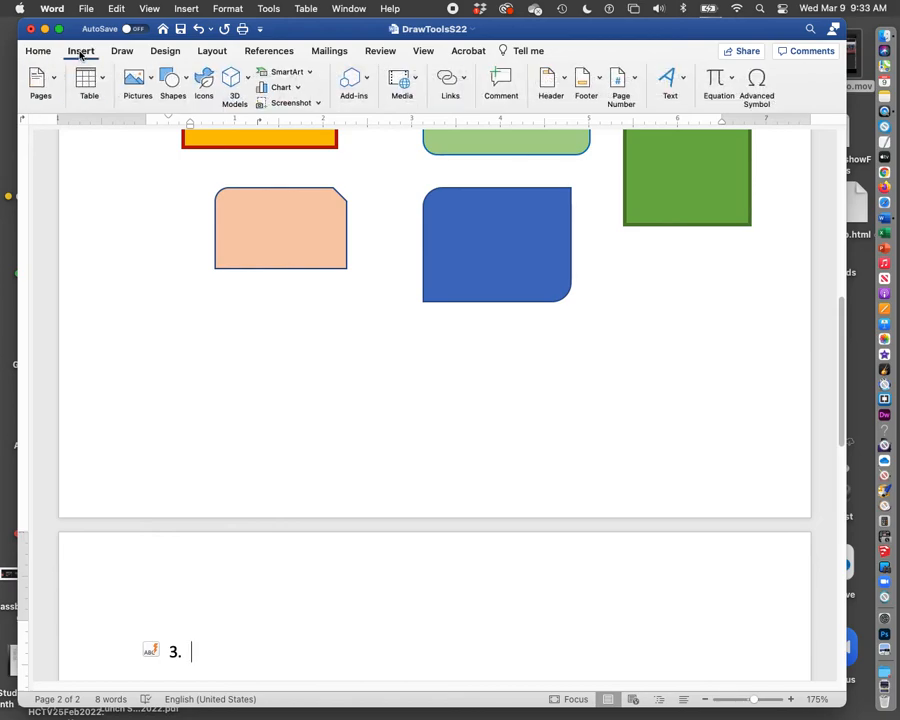
pyautogui.click(185, 84)
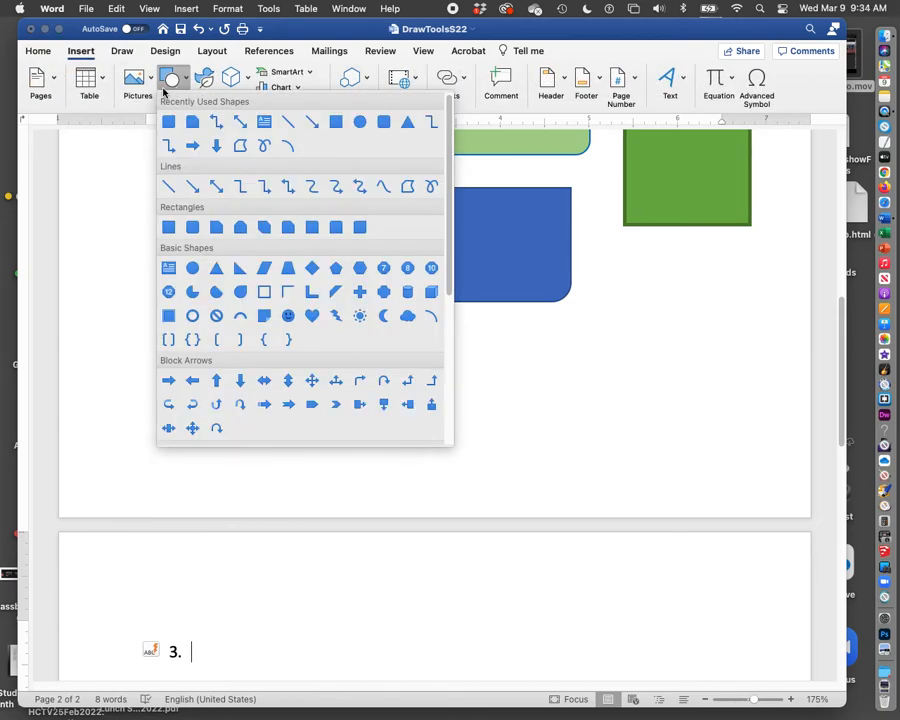
pyautogui.click(226, 650)
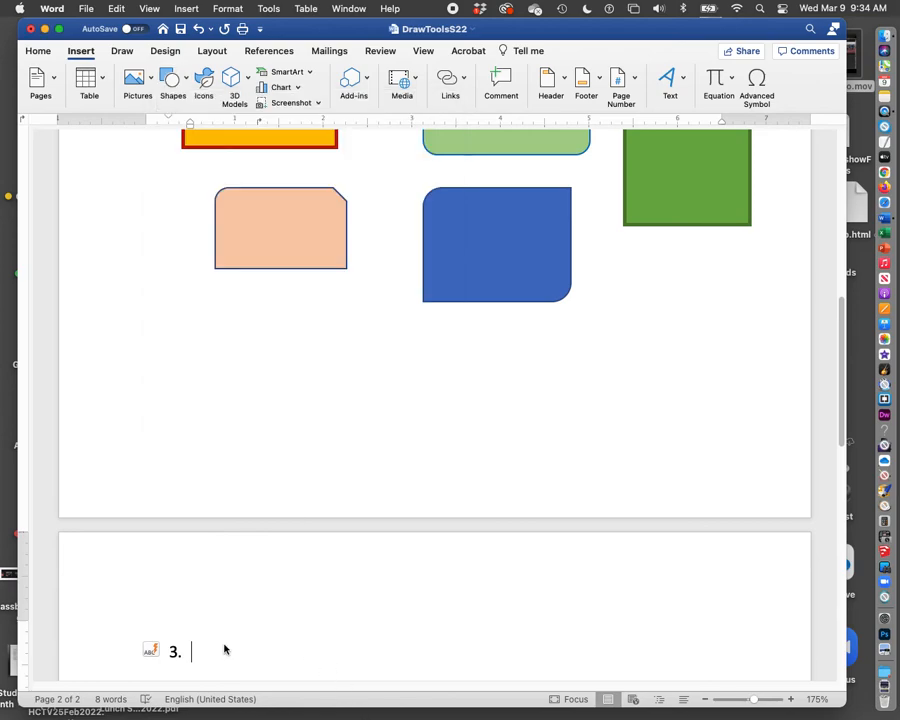
pyautogui.write('Basic Shapes')
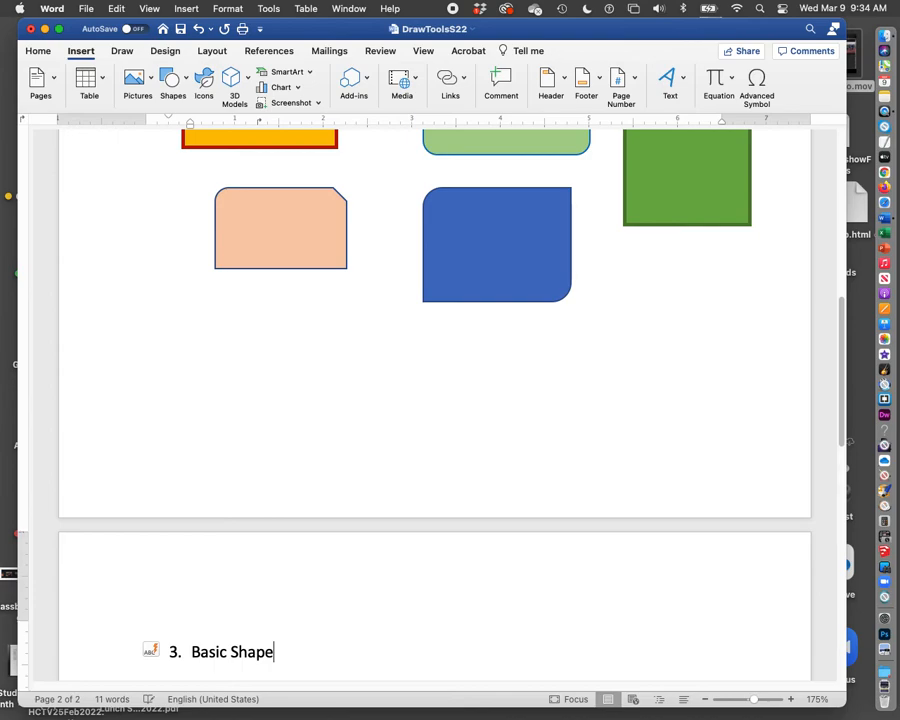
pyautogui.press('Return')
pyautogui.press('Return')
pyautogui.press('Return')
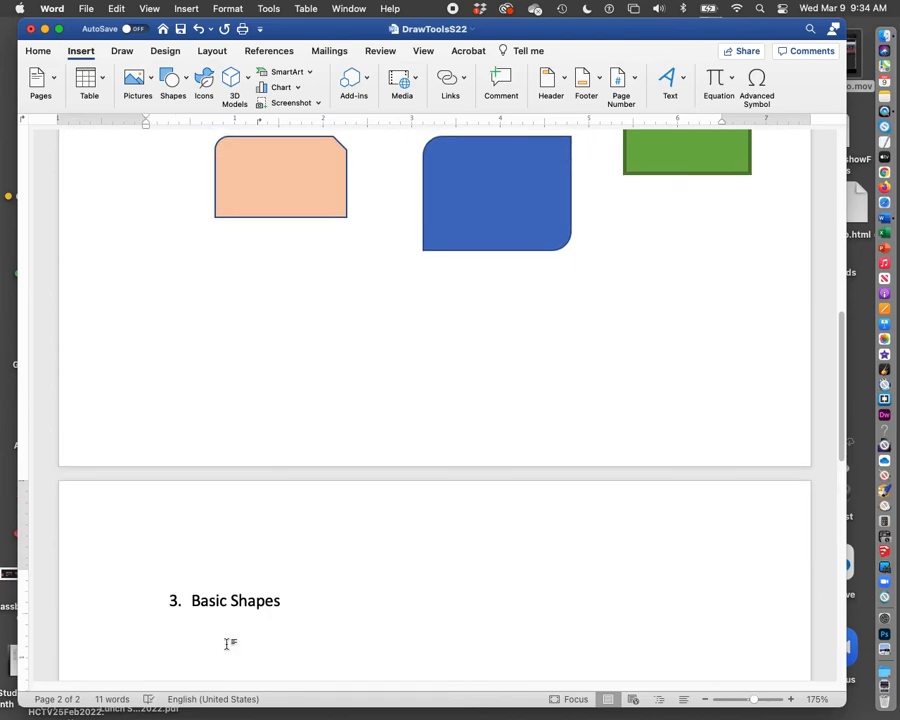
# - Draw an oval about 1.1" high and 1.64" wide below the Basic Shapes heading, fill it with standard yellow, and deselect it
pyautogui.click(170, 80)
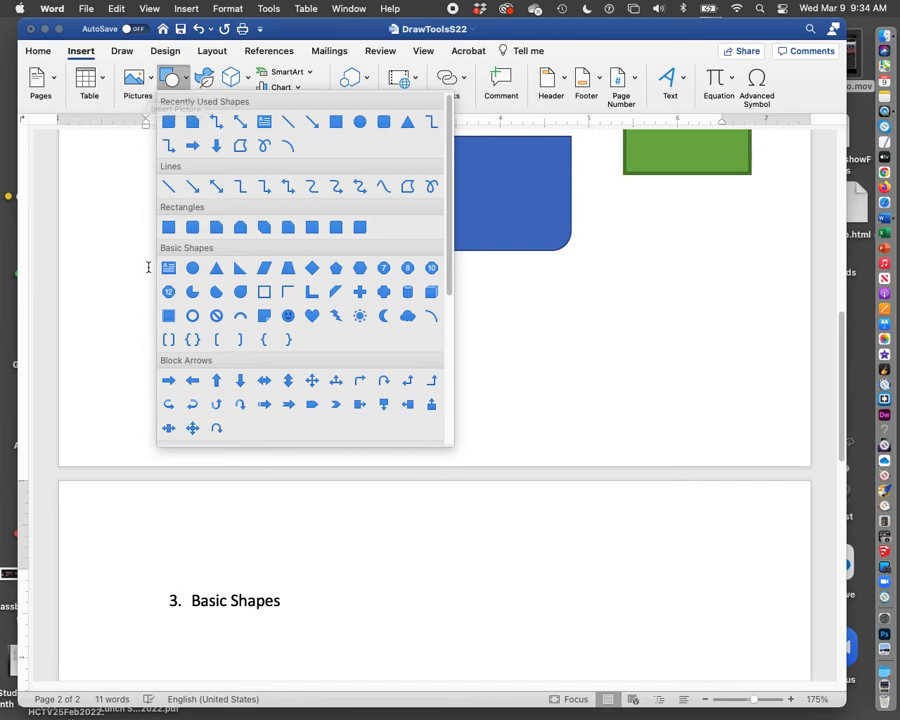
pyautogui.click(193, 268)
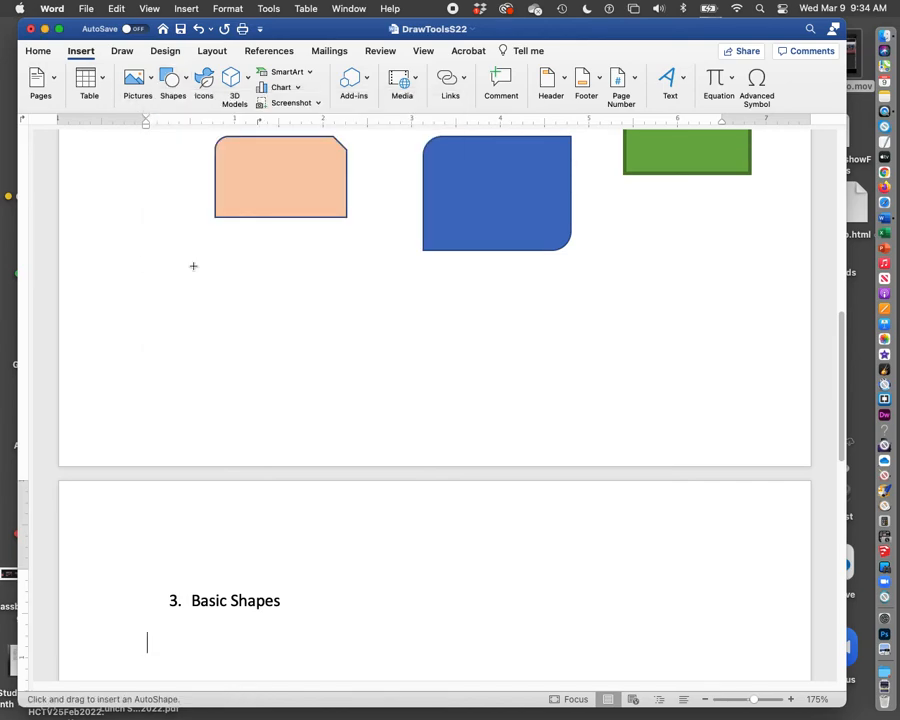
pyautogui.scroll(-3, 443, 518)
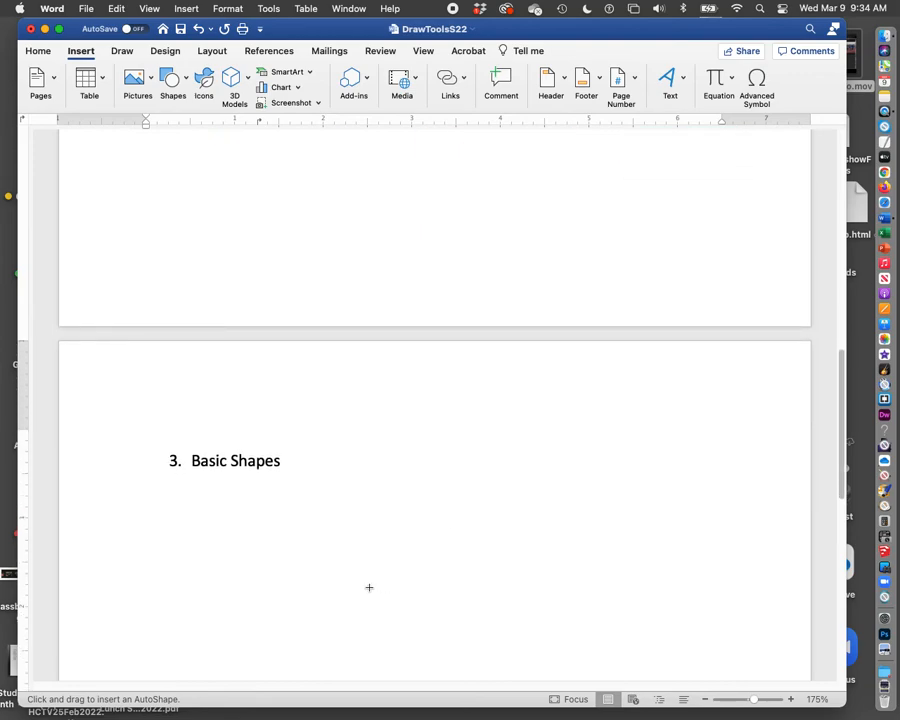
pyautogui.moveTo(177, 498); pyautogui.dragTo(321, 589)
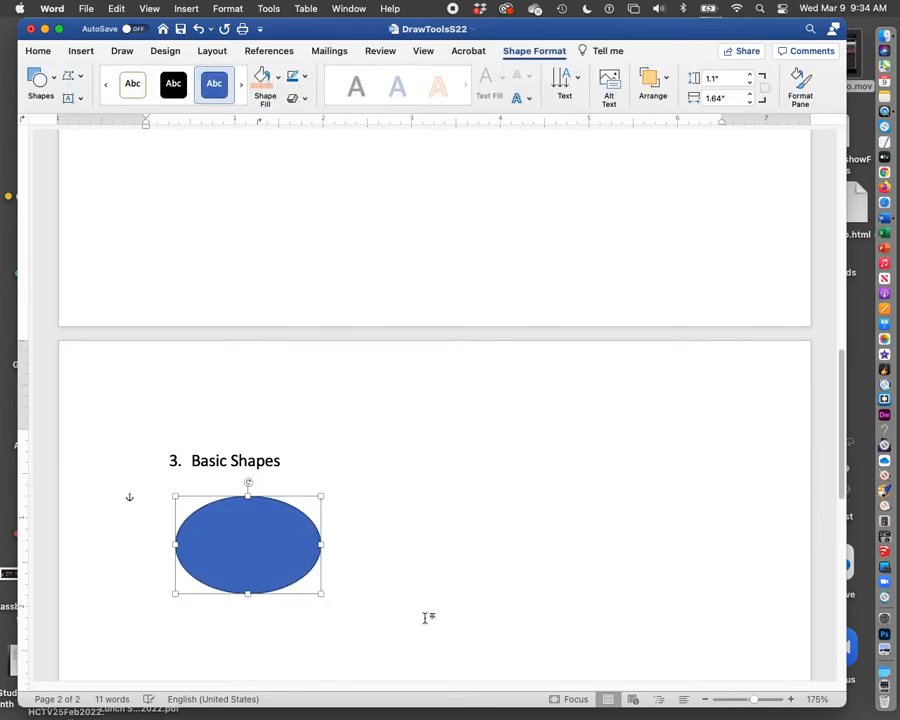
pyautogui.click(272, 84)
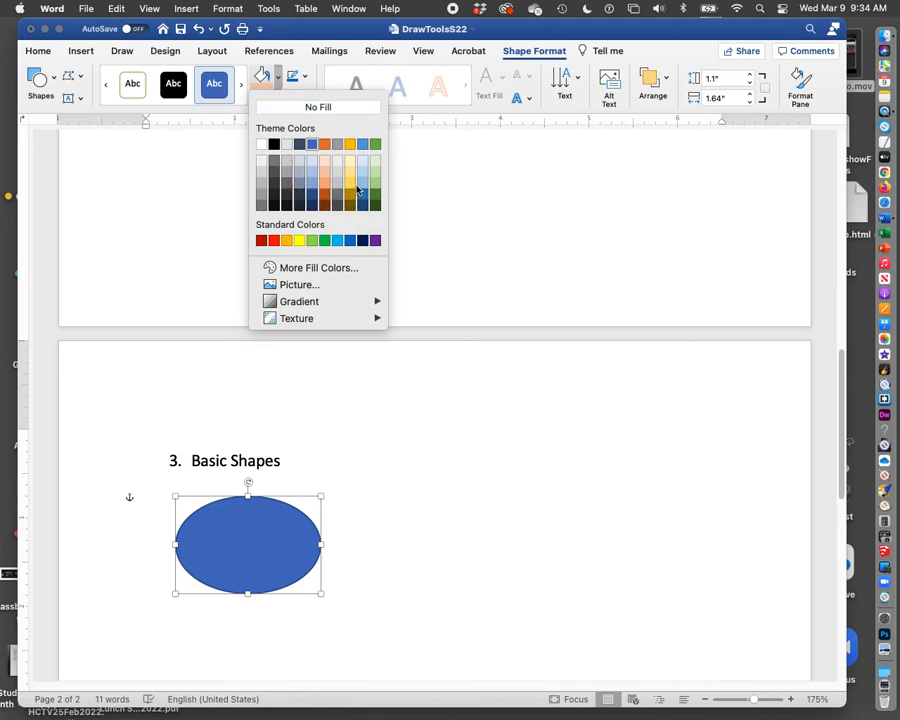
pyautogui.click(299, 241)
pyautogui.click(568, 427)
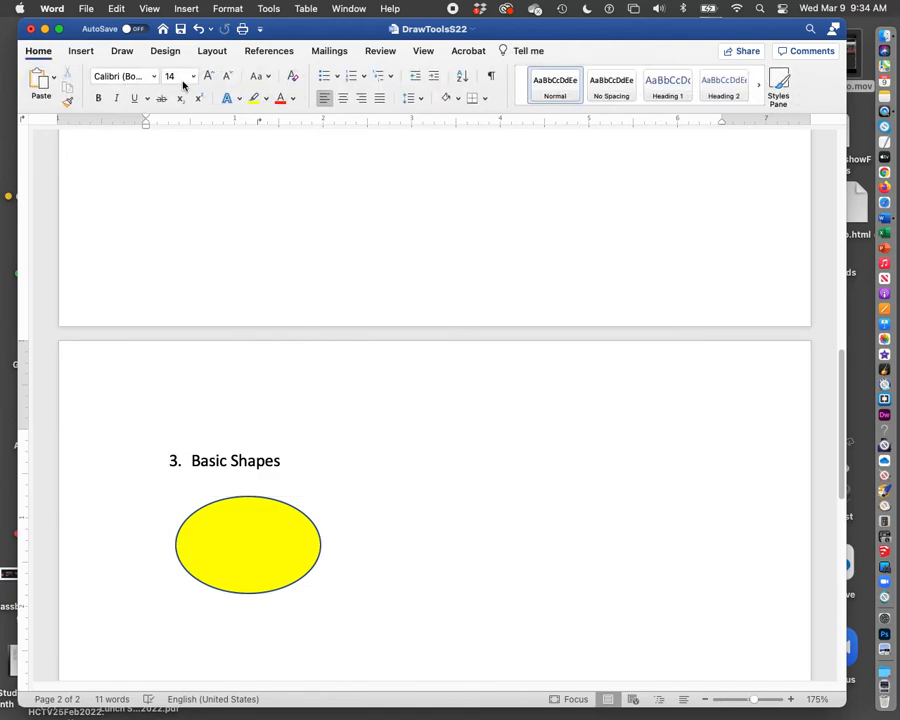
# - Draw a circle about 1.24" across to the right of the yellow oval, apply the solid gold preset shape style, and deselect it
pyautogui.click(80, 51)
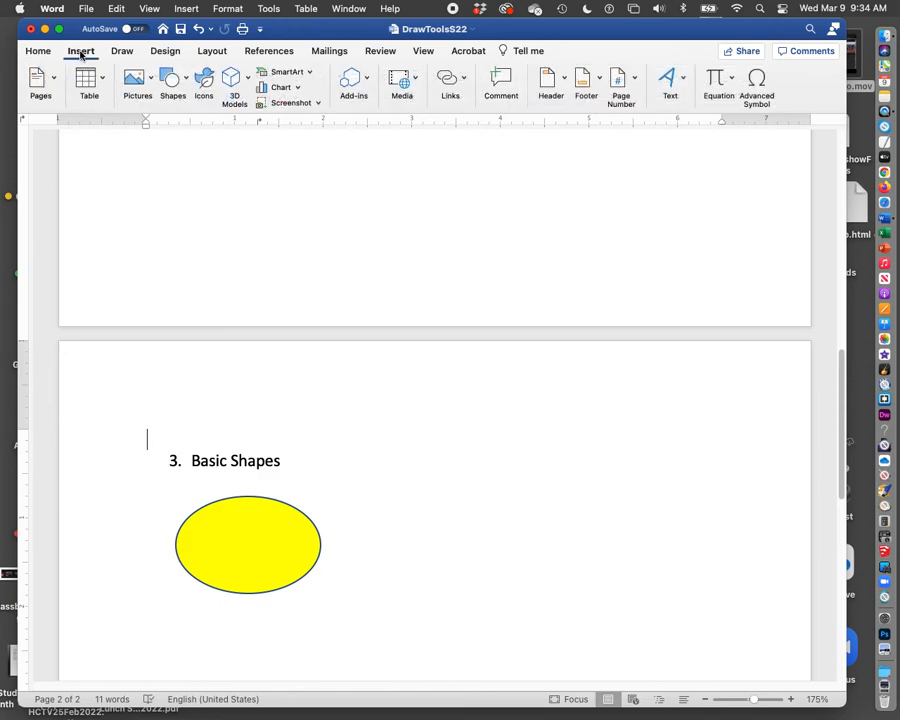
pyautogui.click(181, 80)
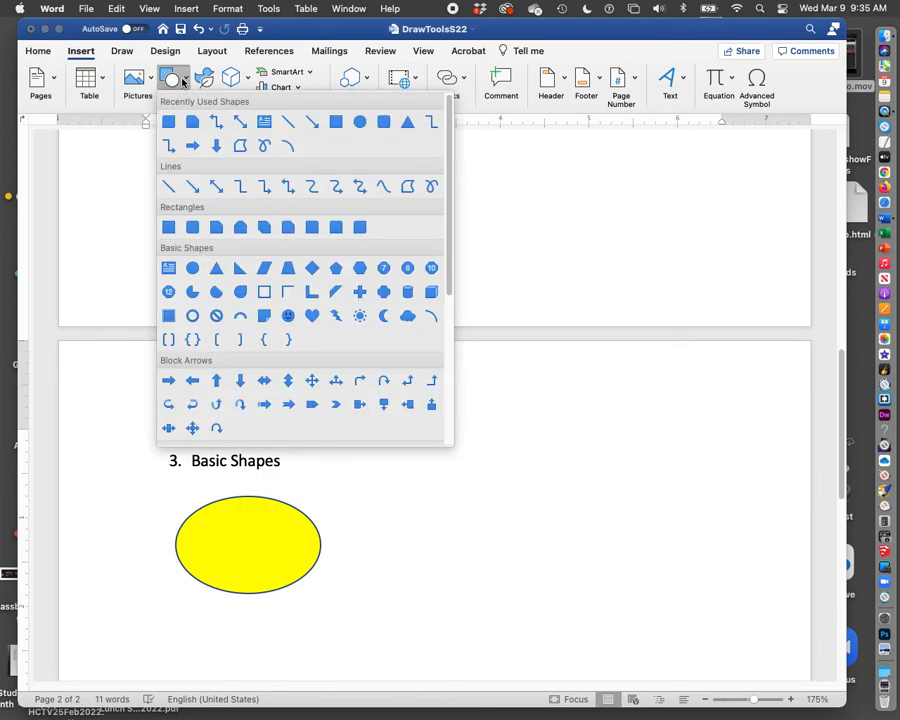
pyautogui.click(195, 268)
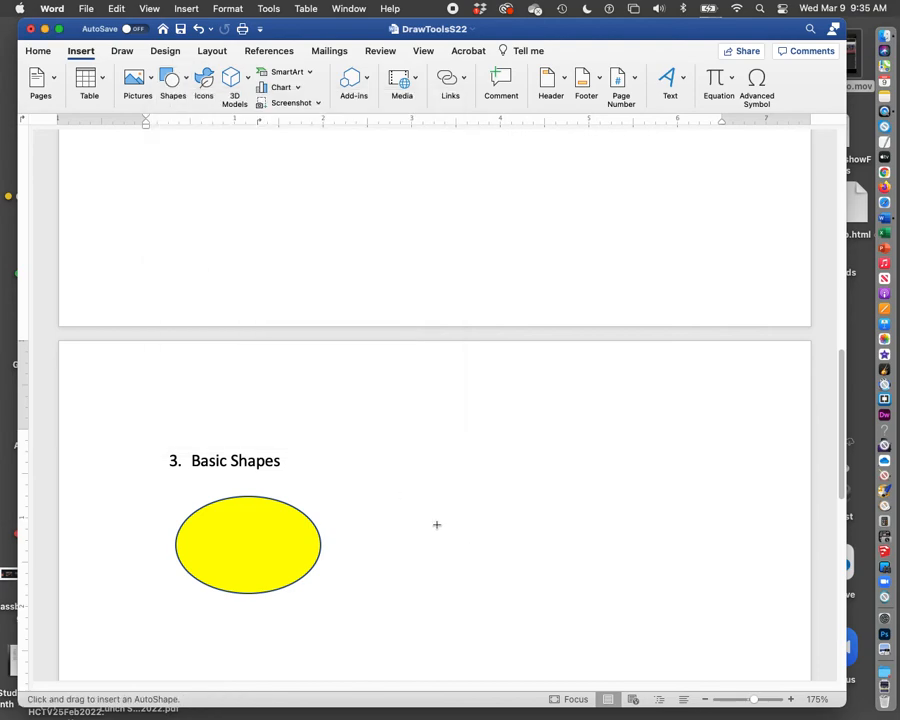
pyautogui.moveTo(388, 496); pyautogui.dragTo(497, 588)
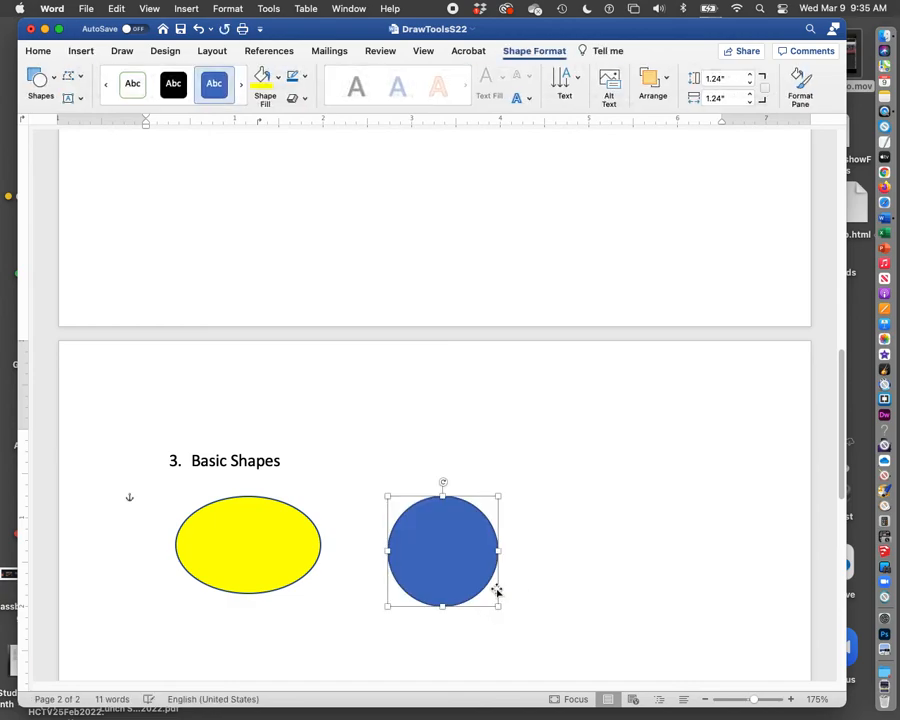
pyautogui.click(240, 84)
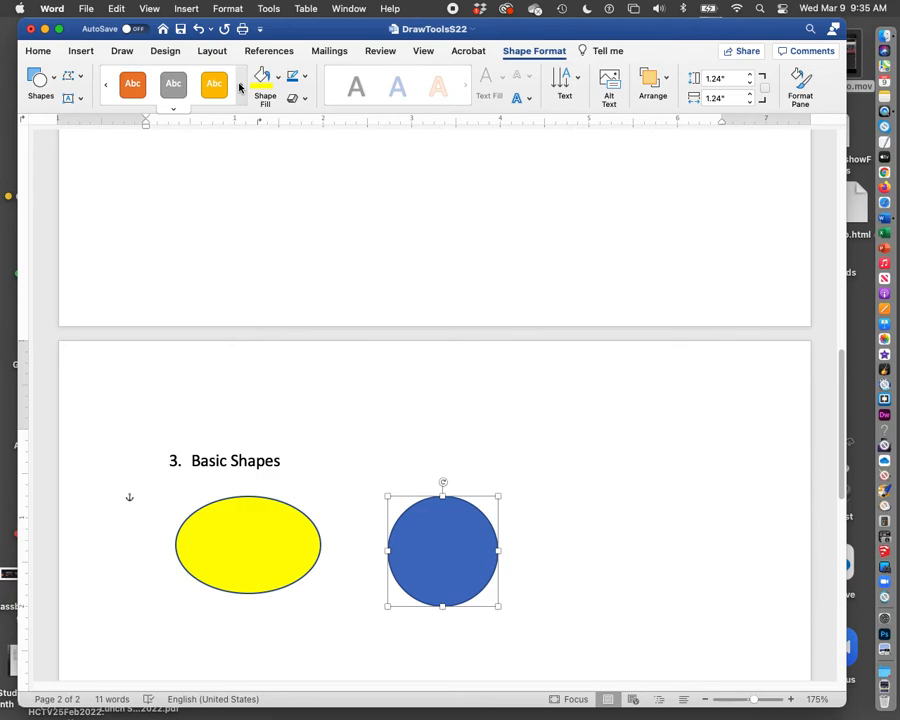
pyautogui.click(212, 85)
pyautogui.click(661, 418)
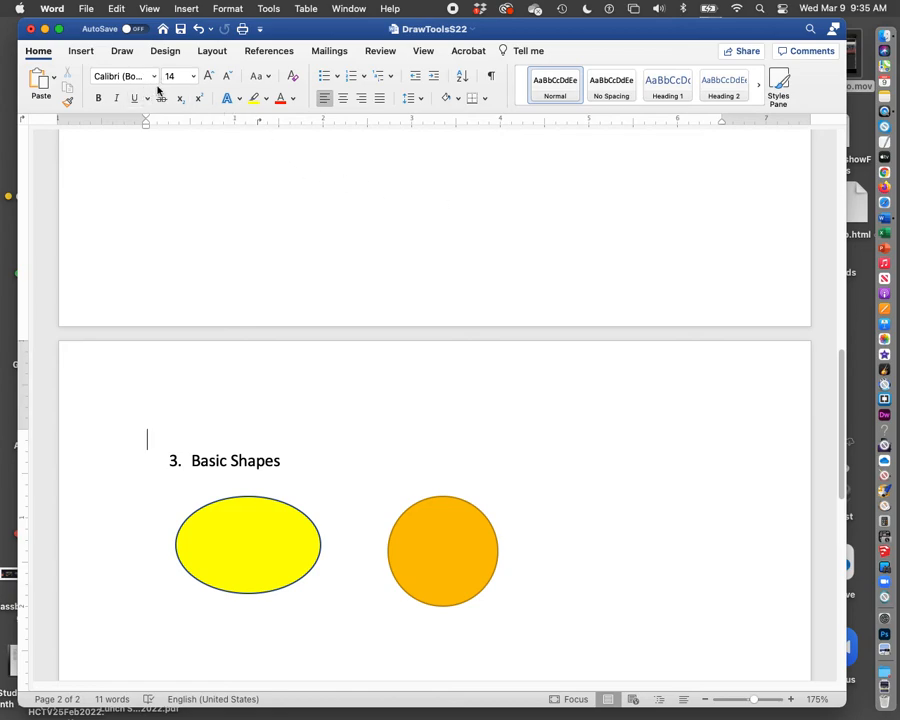
# - Draw an isosceles triangle about 1.25" high and 1.44" wide to the right of the gold circle
pyautogui.click(185, 9)
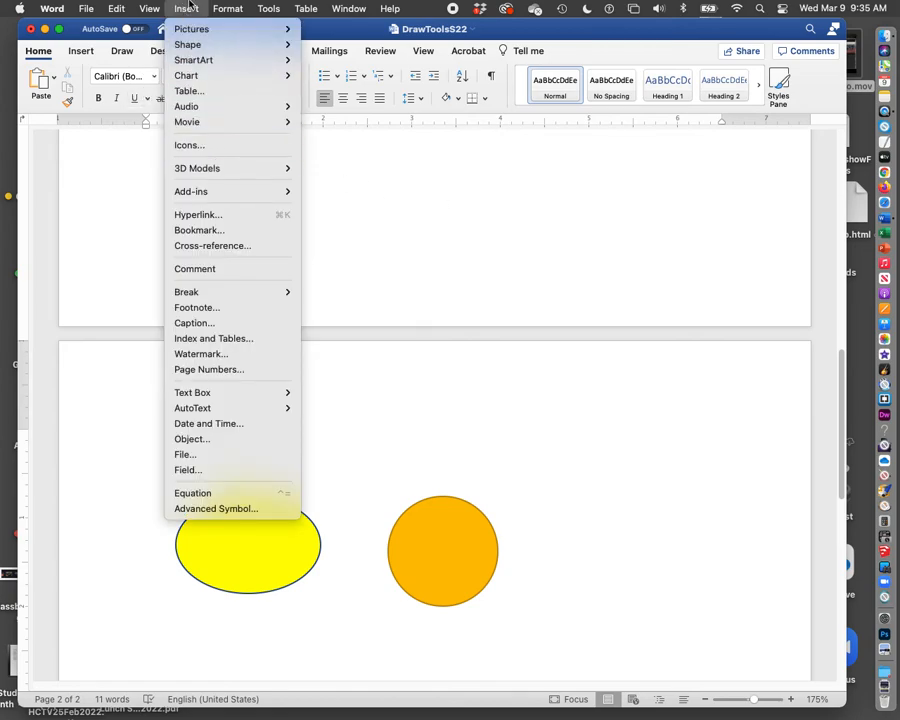
pyautogui.click(189, 6)
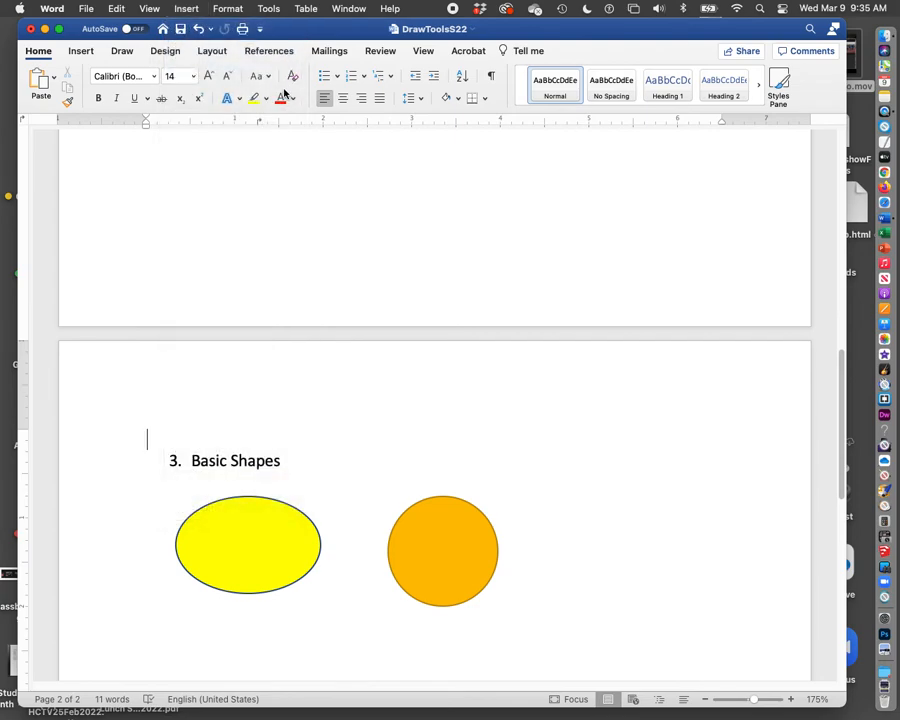
pyautogui.click(82, 51)
pyautogui.click(183, 79)
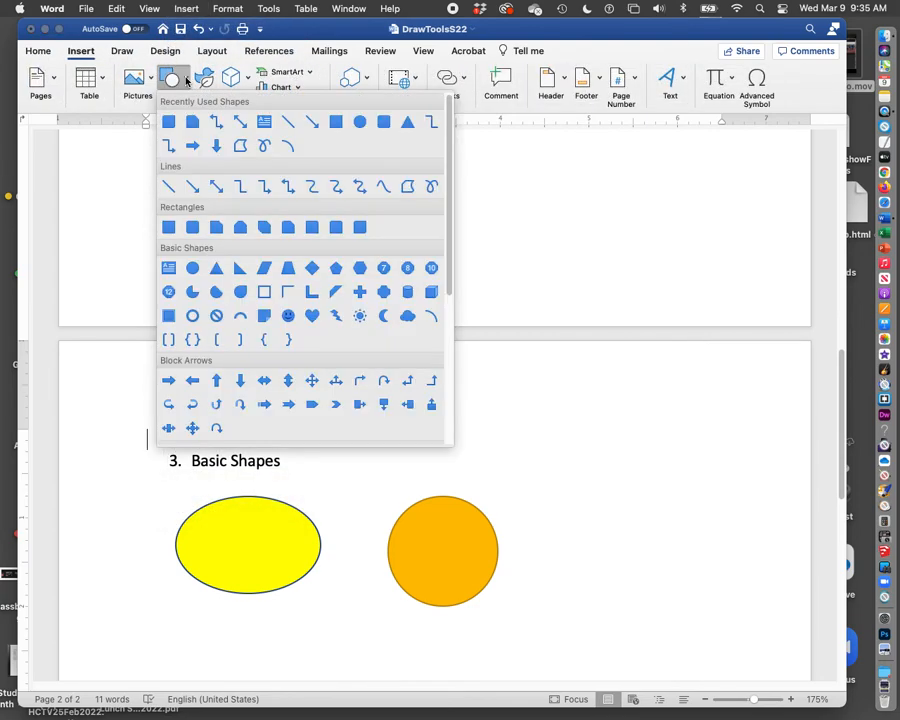
pyautogui.click(221, 271)
pyautogui.moveTo(576, 502); pyautogui.dragTo(707, 614)
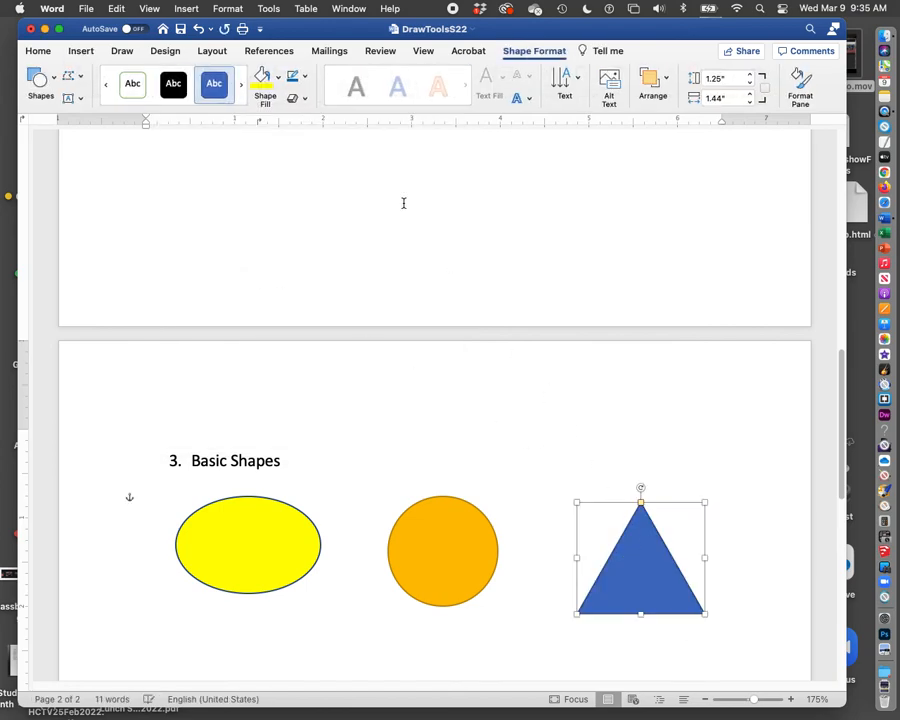
# - Fill the triangle with standard dark red and give it a blue outline with a weight of 2¼ pt
pyautogui.click(278, 76)
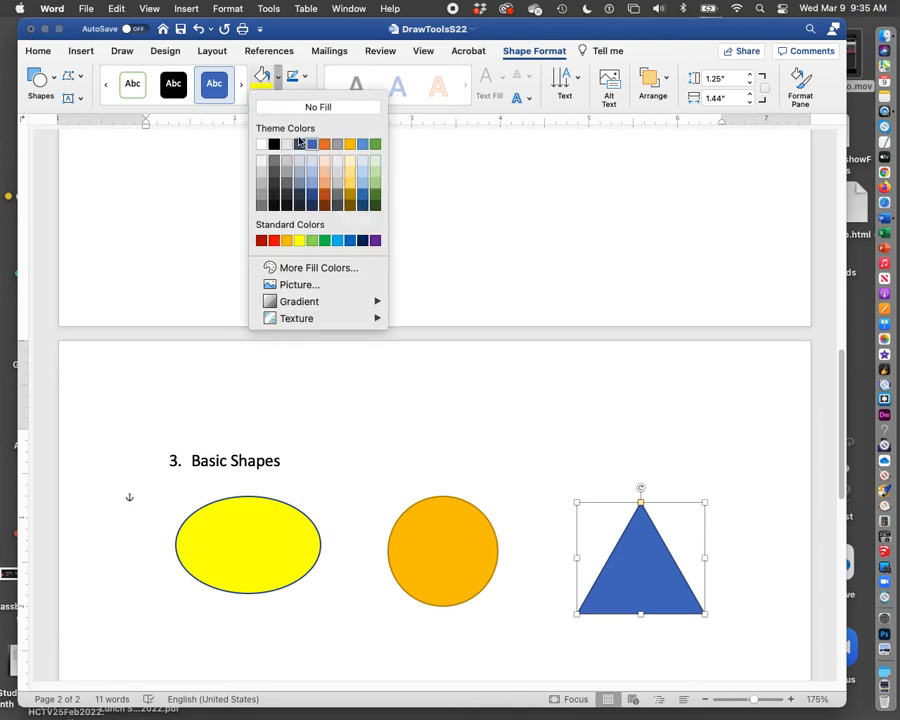
pyautogui.click(261, 240)
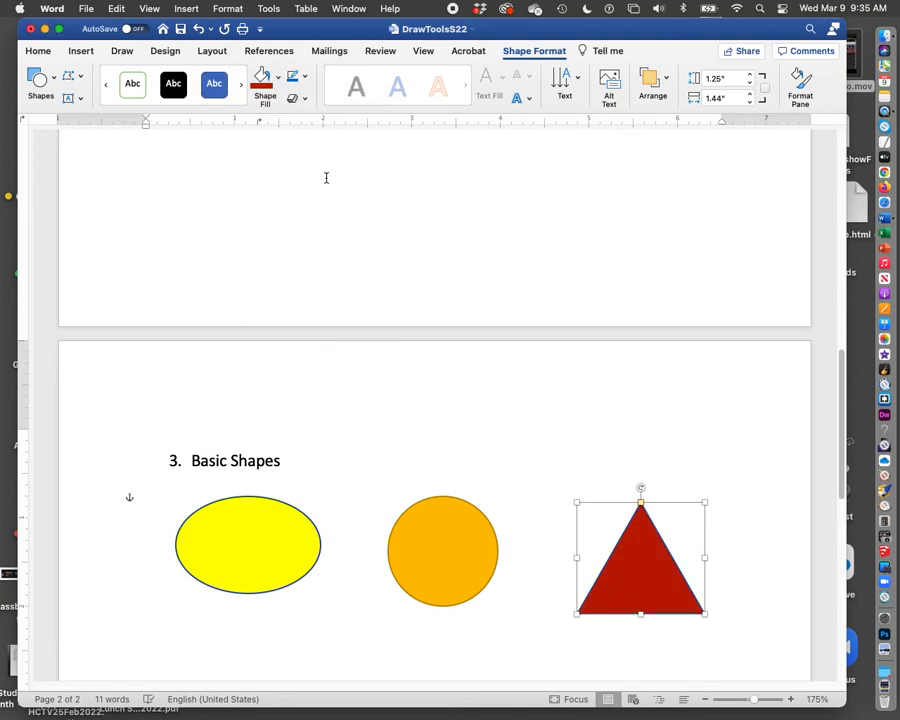
pyautogui.click(302, 79)
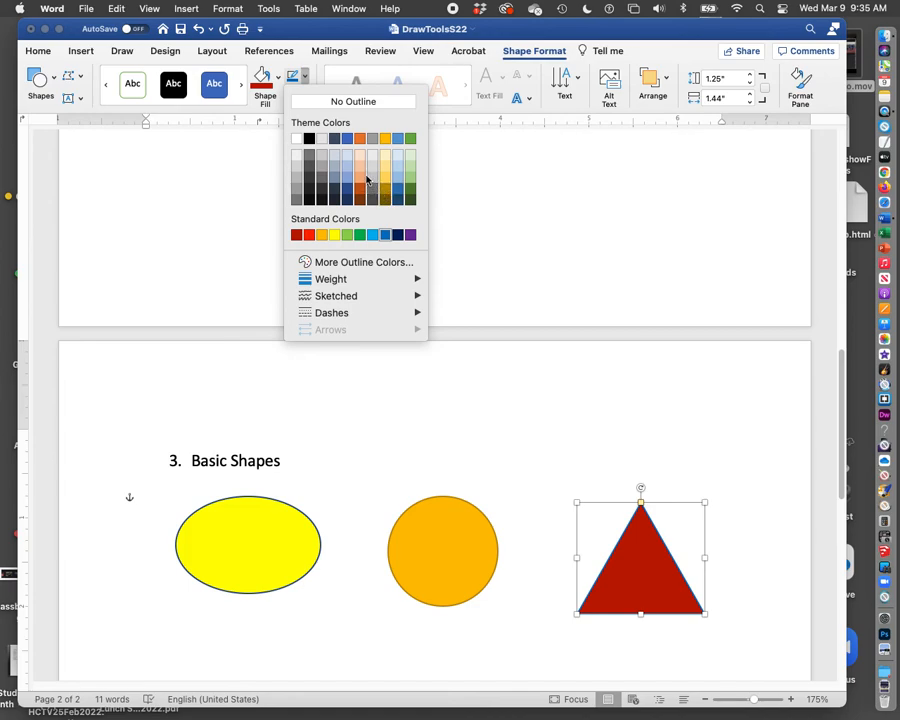
pyautogui.moveTo(393, 283)
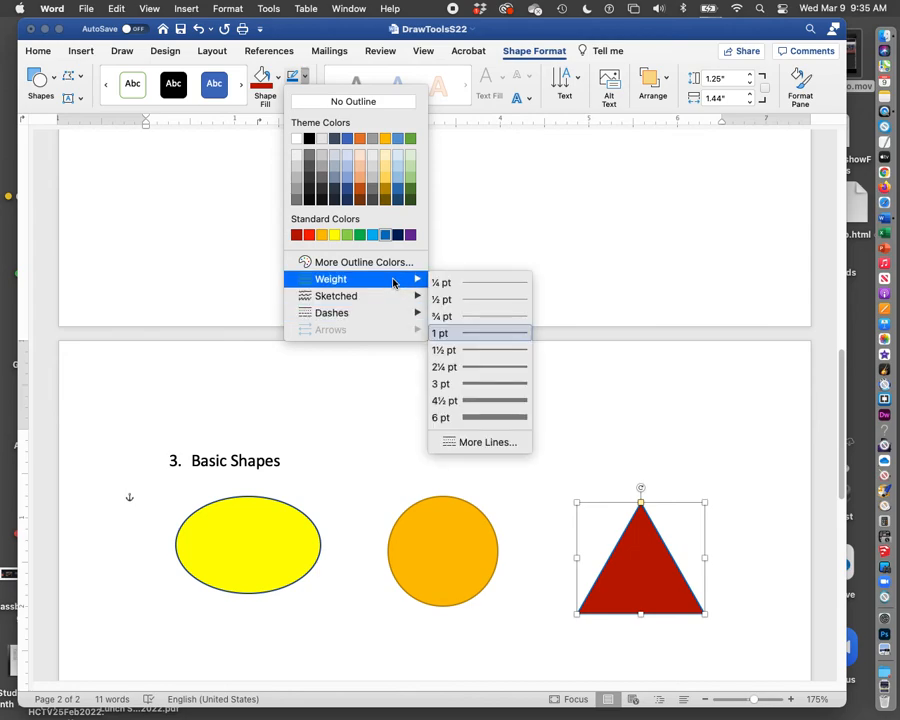
pyautogui.click(497, 368)
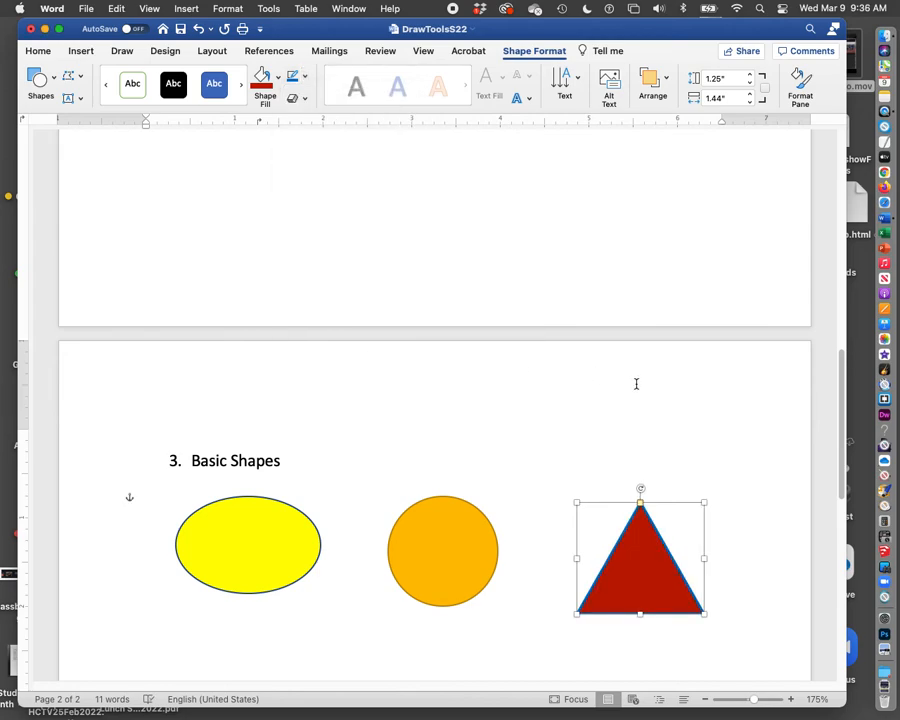
# - Set the gold circle's outline weight to 4½ pt and deselect it
pyautogui.click(466, 538)
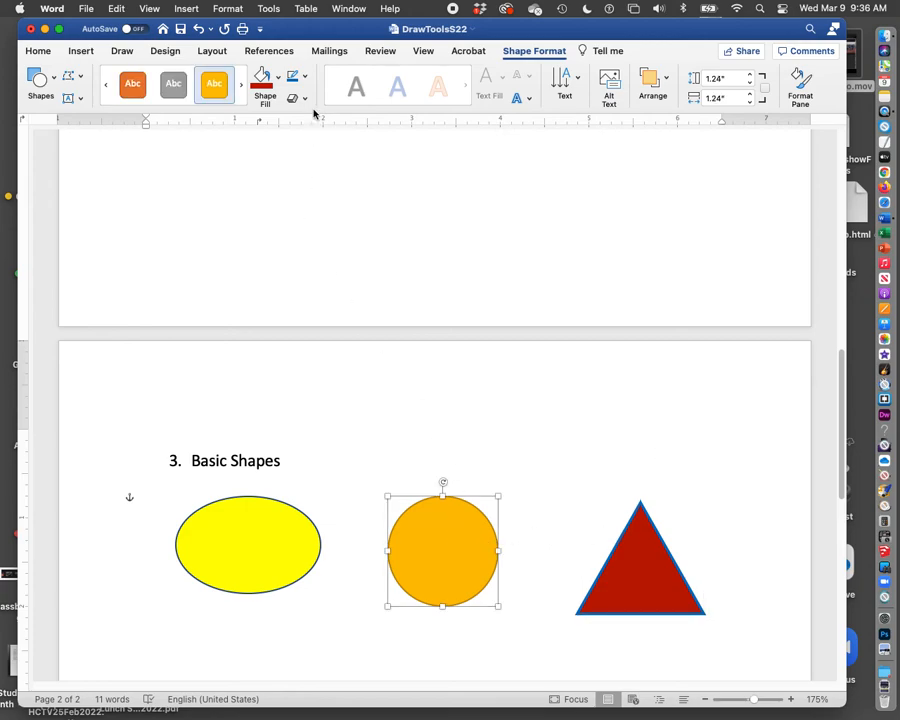
pyautogui.click(304, 76)
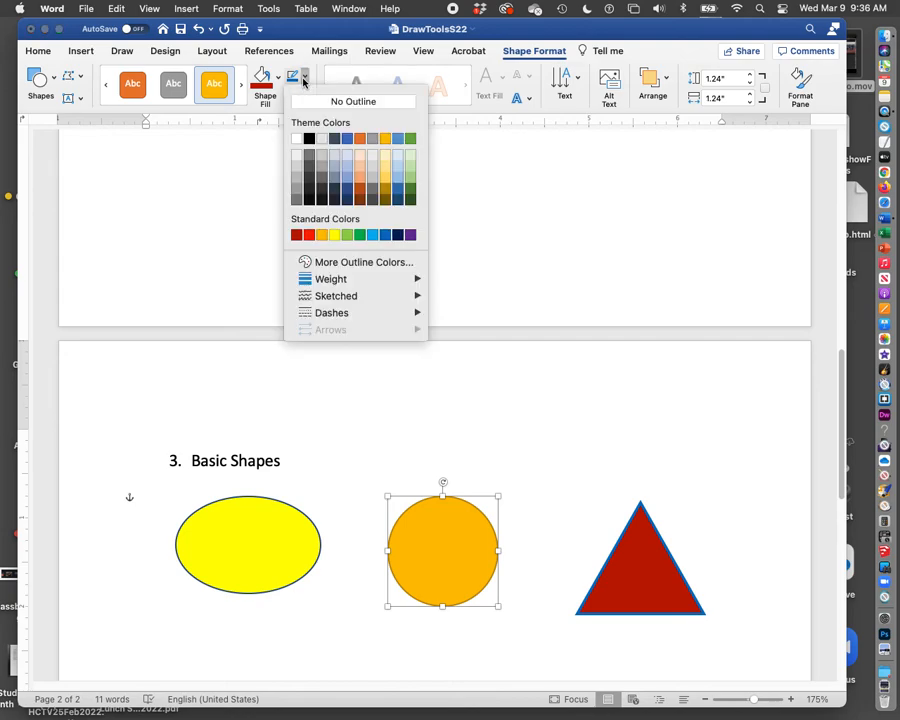
pyautogui.moveTo(365, 285)
pyautogui.click(516, 400)
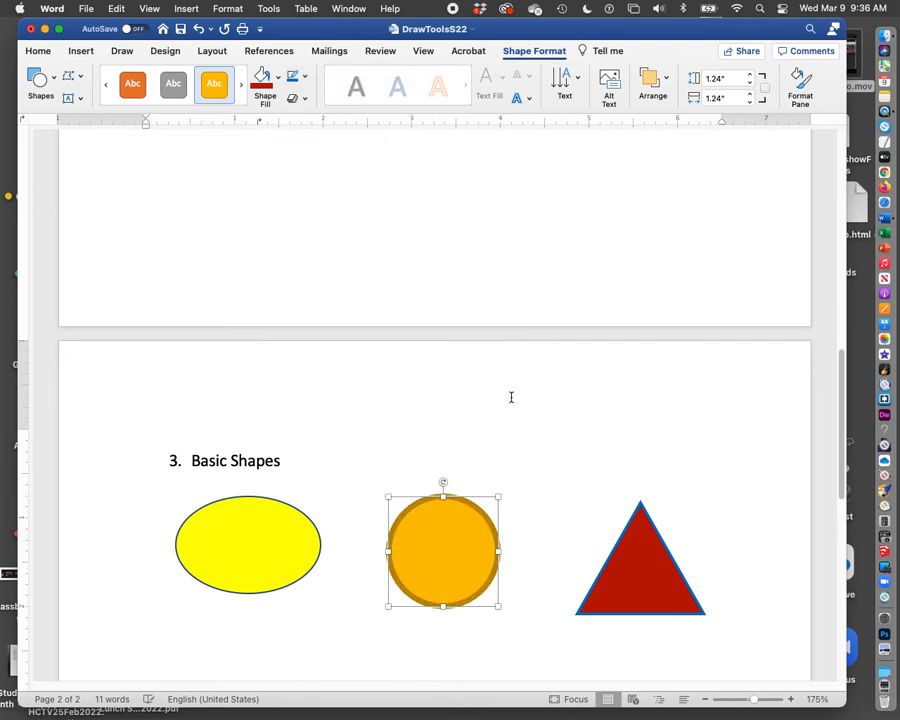
pyautogui.click(513, 401)
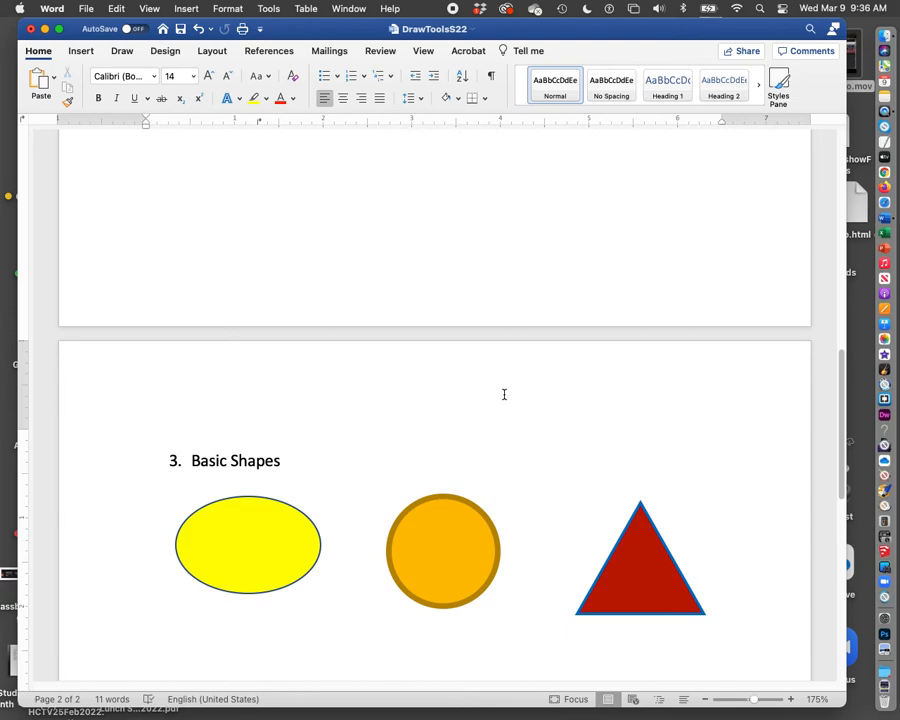
pyautogui.scroll(-2, 516, 379)
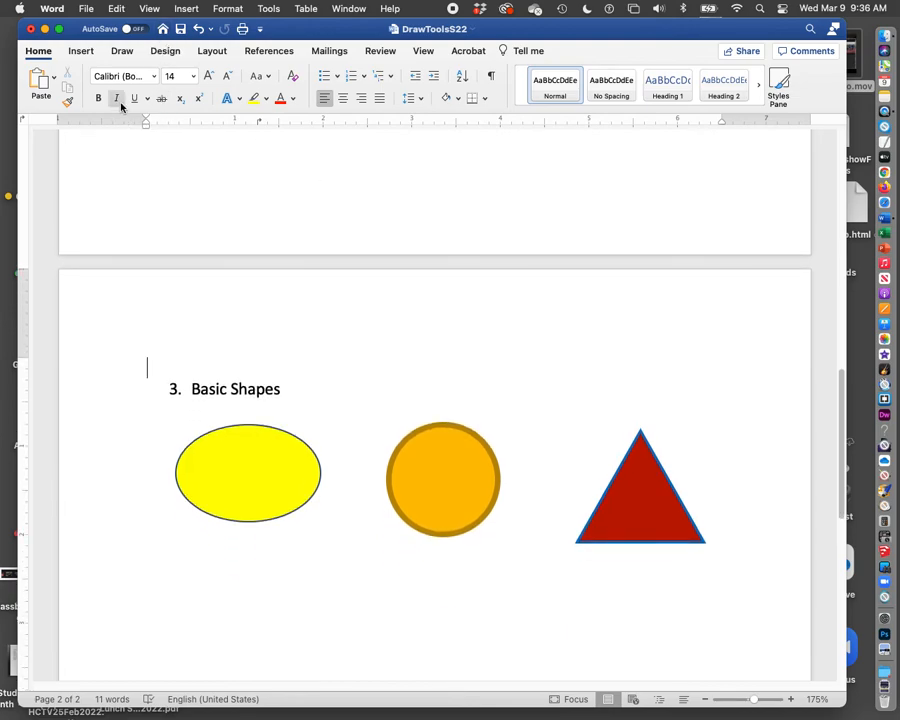
pyautogui.click(84, 52)
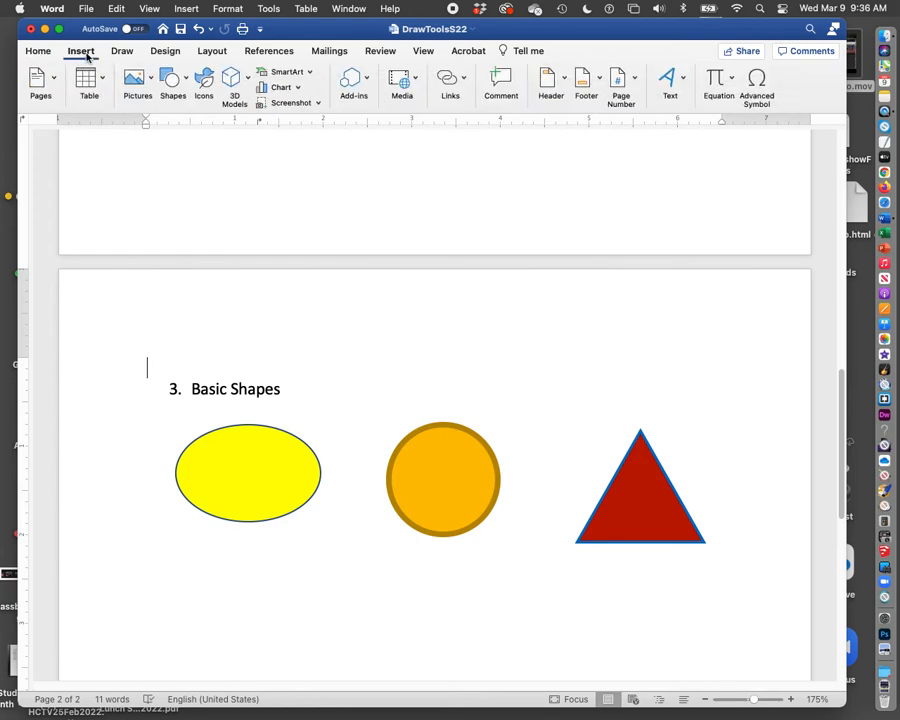
pyautogui.click(183, 81)
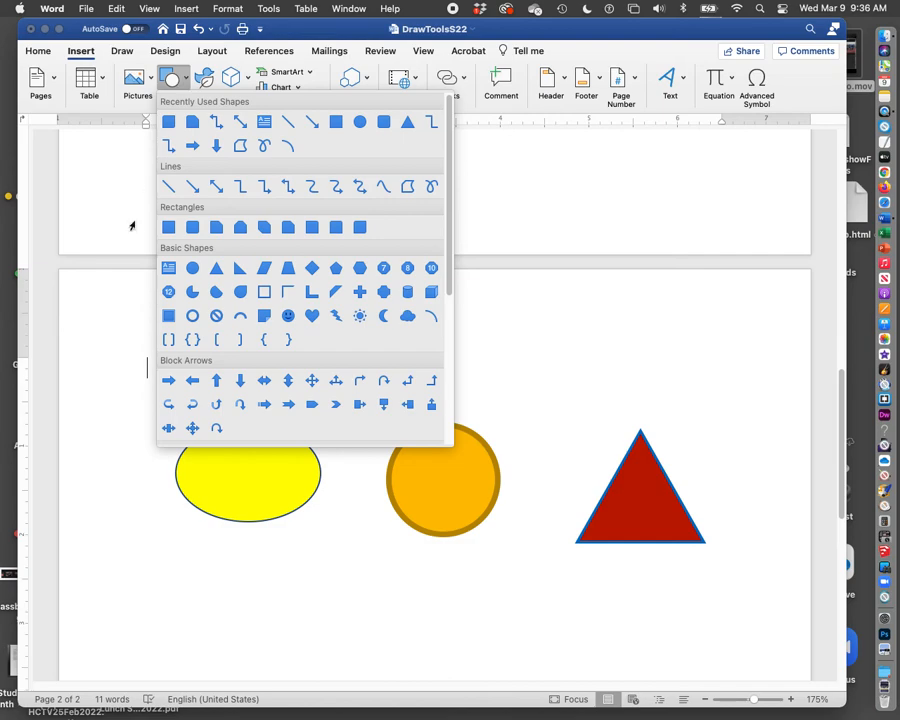
pyautogui.click(275, 597)
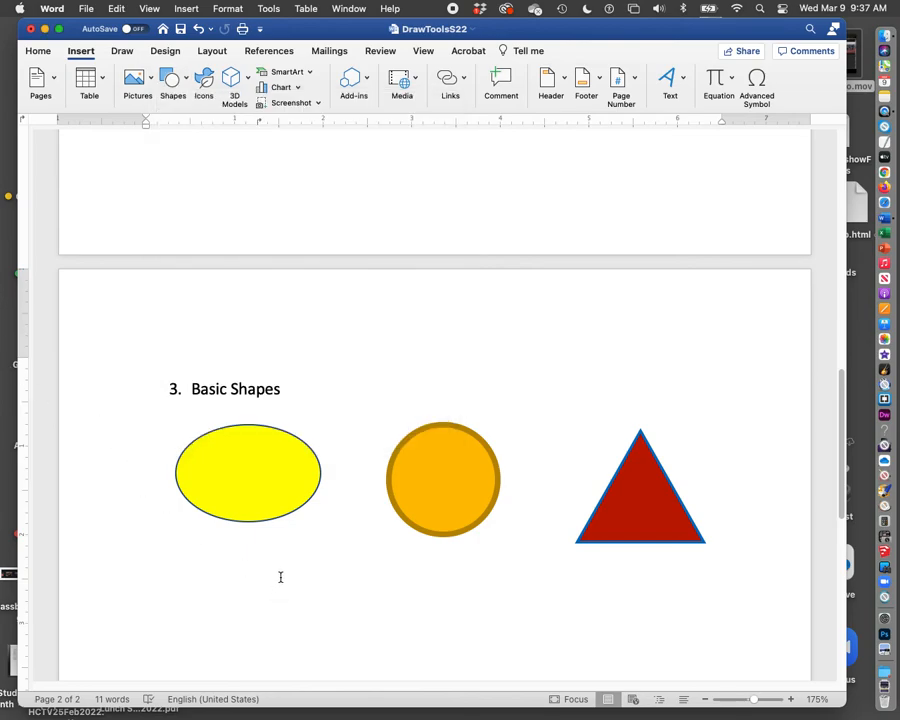
# - Extend the item 3 heading with "Oval, Circle, triangle plus 7 more" and return the cursor to the blank lines below
pyautogui.click(306, 386)
pyautogui.write('Oval, Cir')
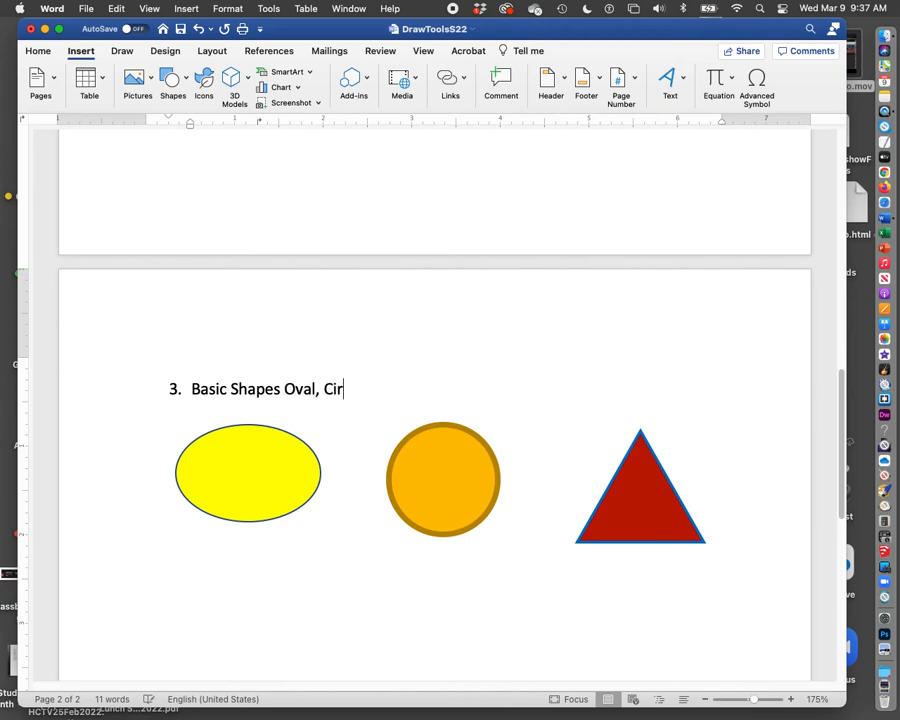
pyautogui.write('cle, ')
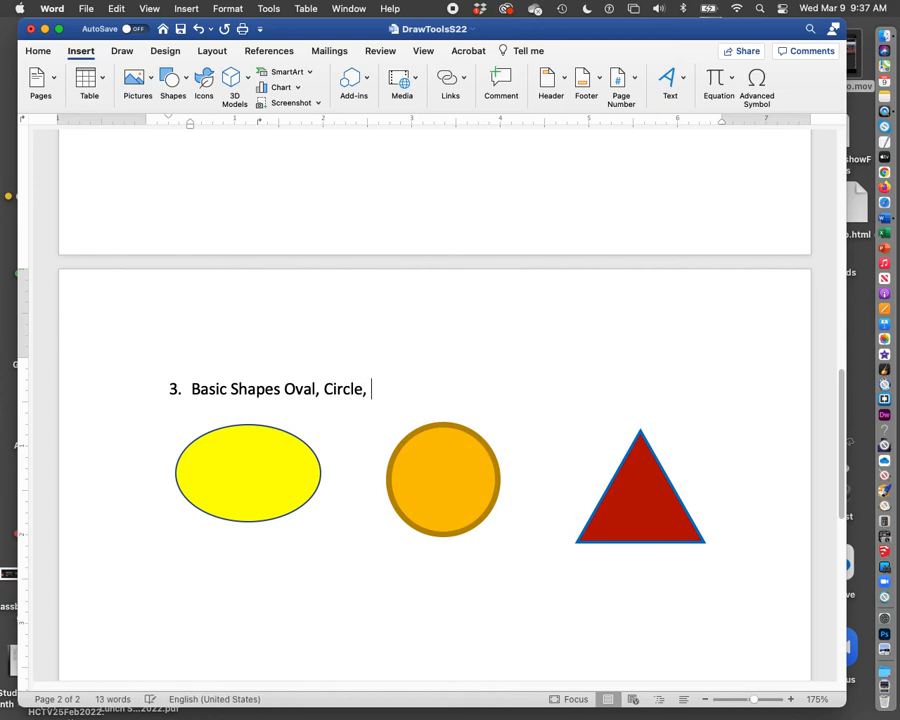
pyautogui.write('triangle plus ')
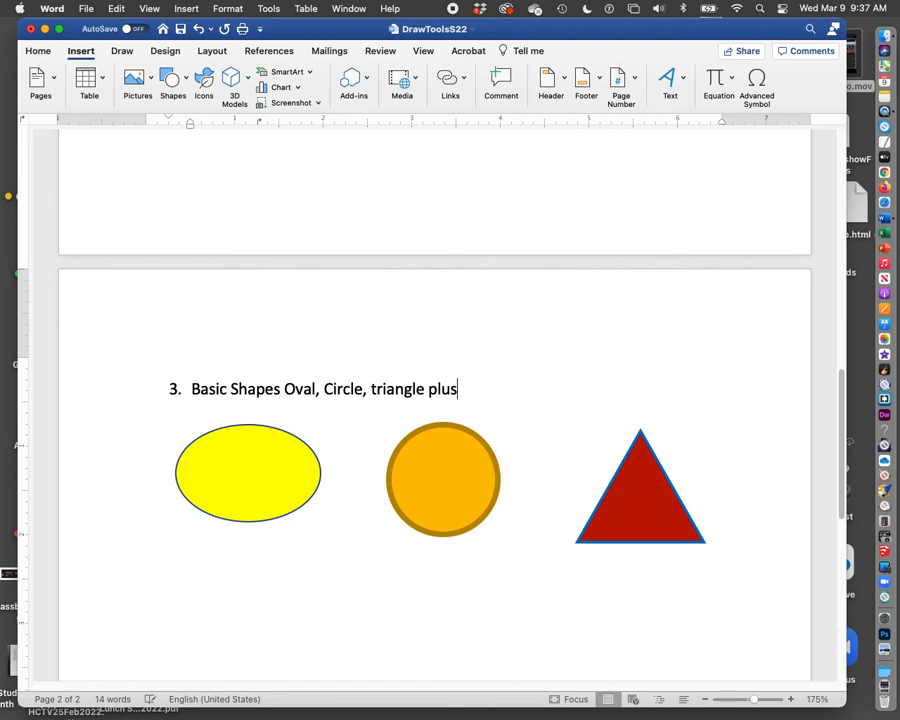
pyautogui.write('7 more')
pyautogui.click(283, 593)
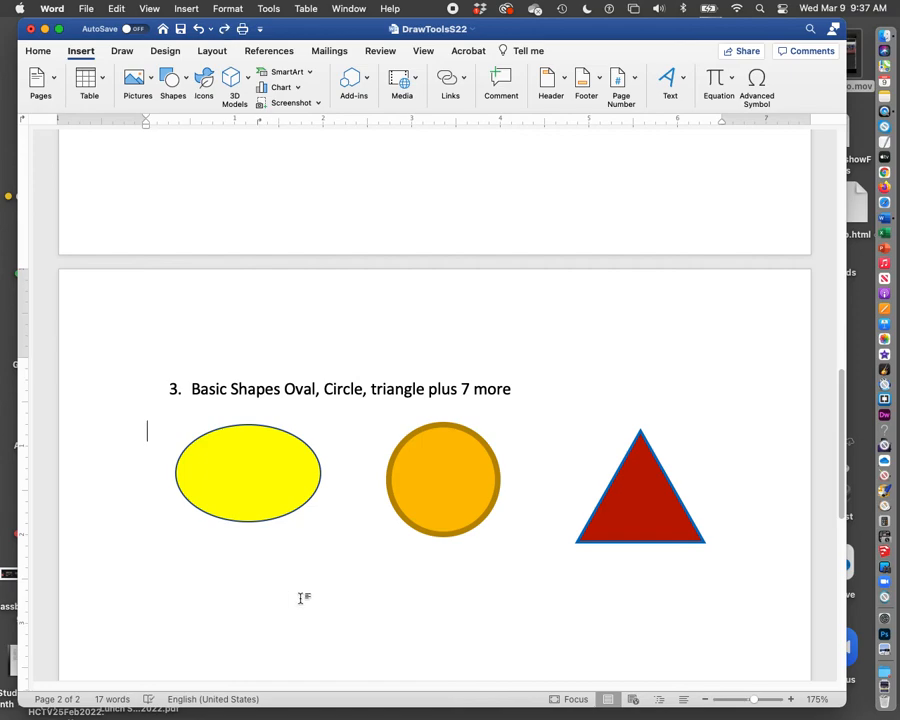